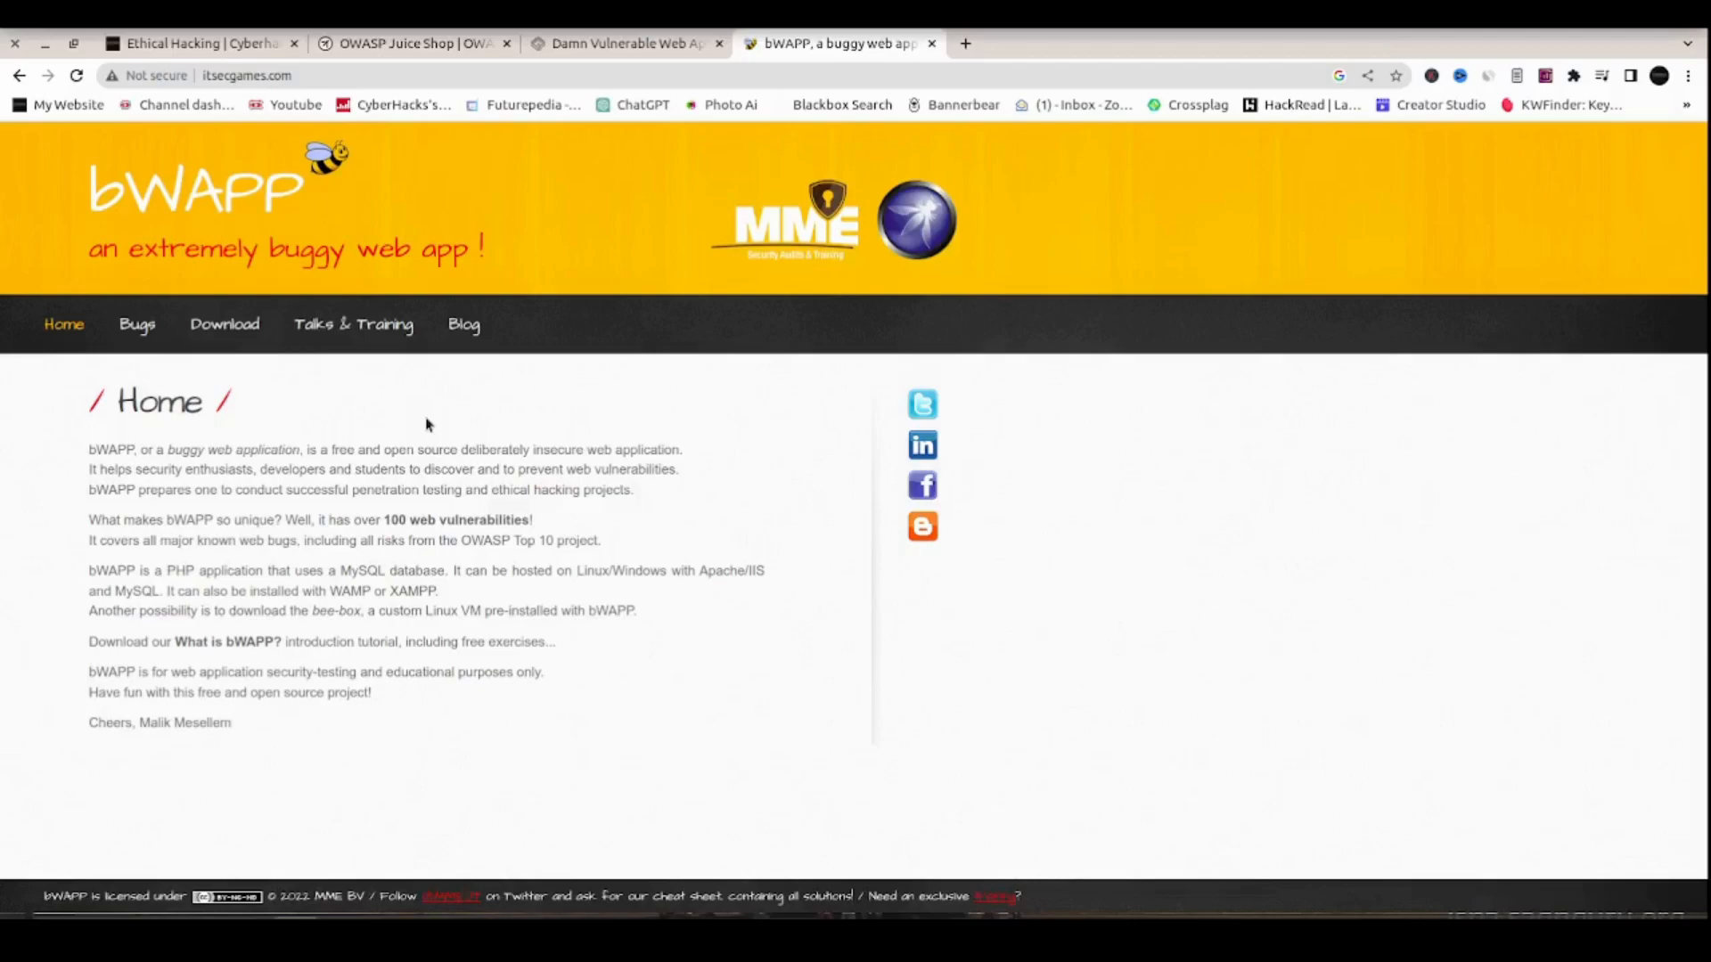
Step: Open cyberhacks200.org in a new browser tab
{"action": "key", "text": "ctrl+Tab"}
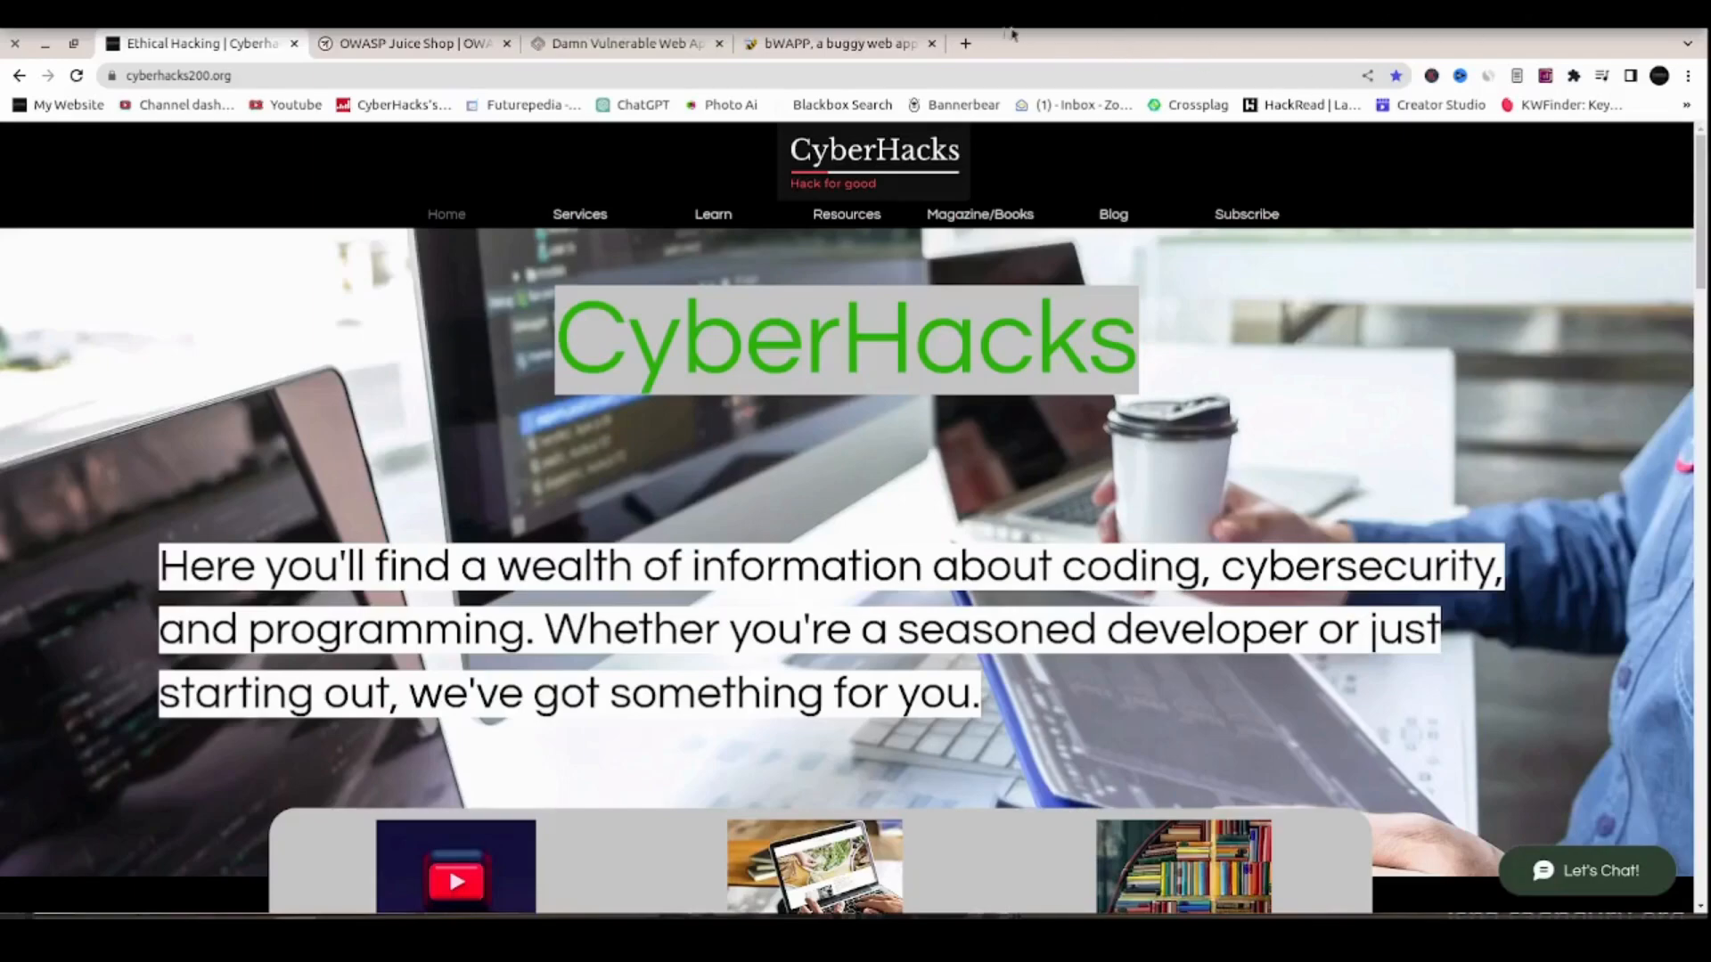
{"action": "left_click", "coordinate": [967, 45]}
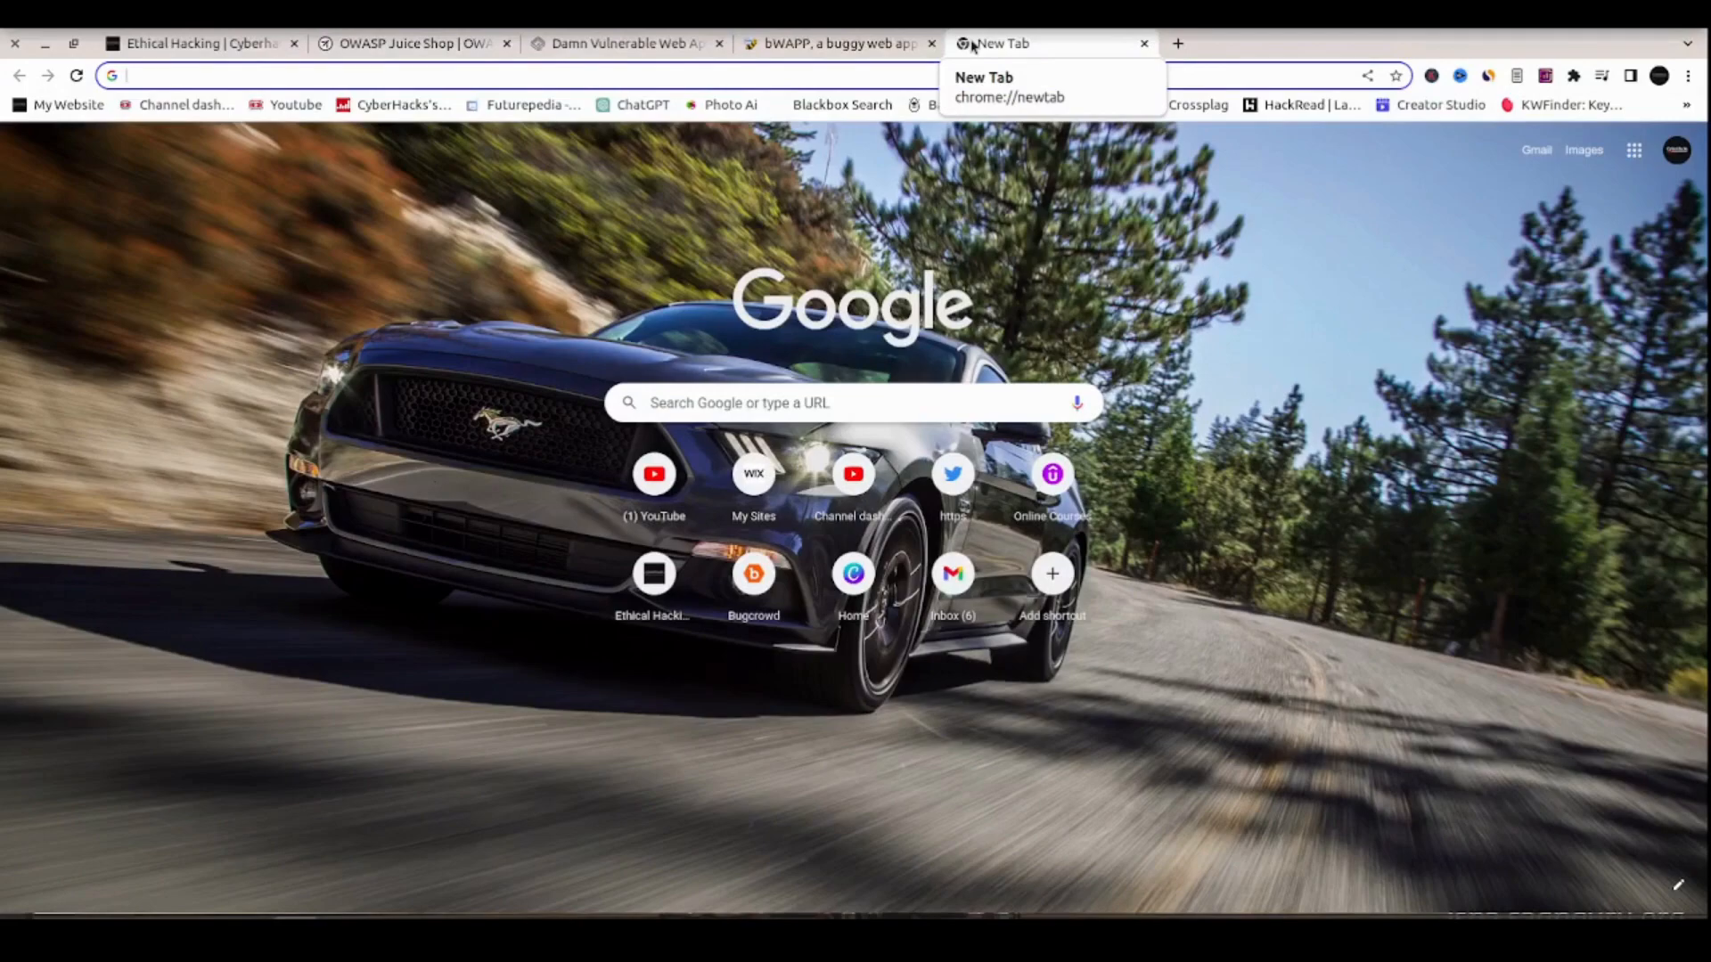
{"action": "type", "text": "cyberhacks200.org"}
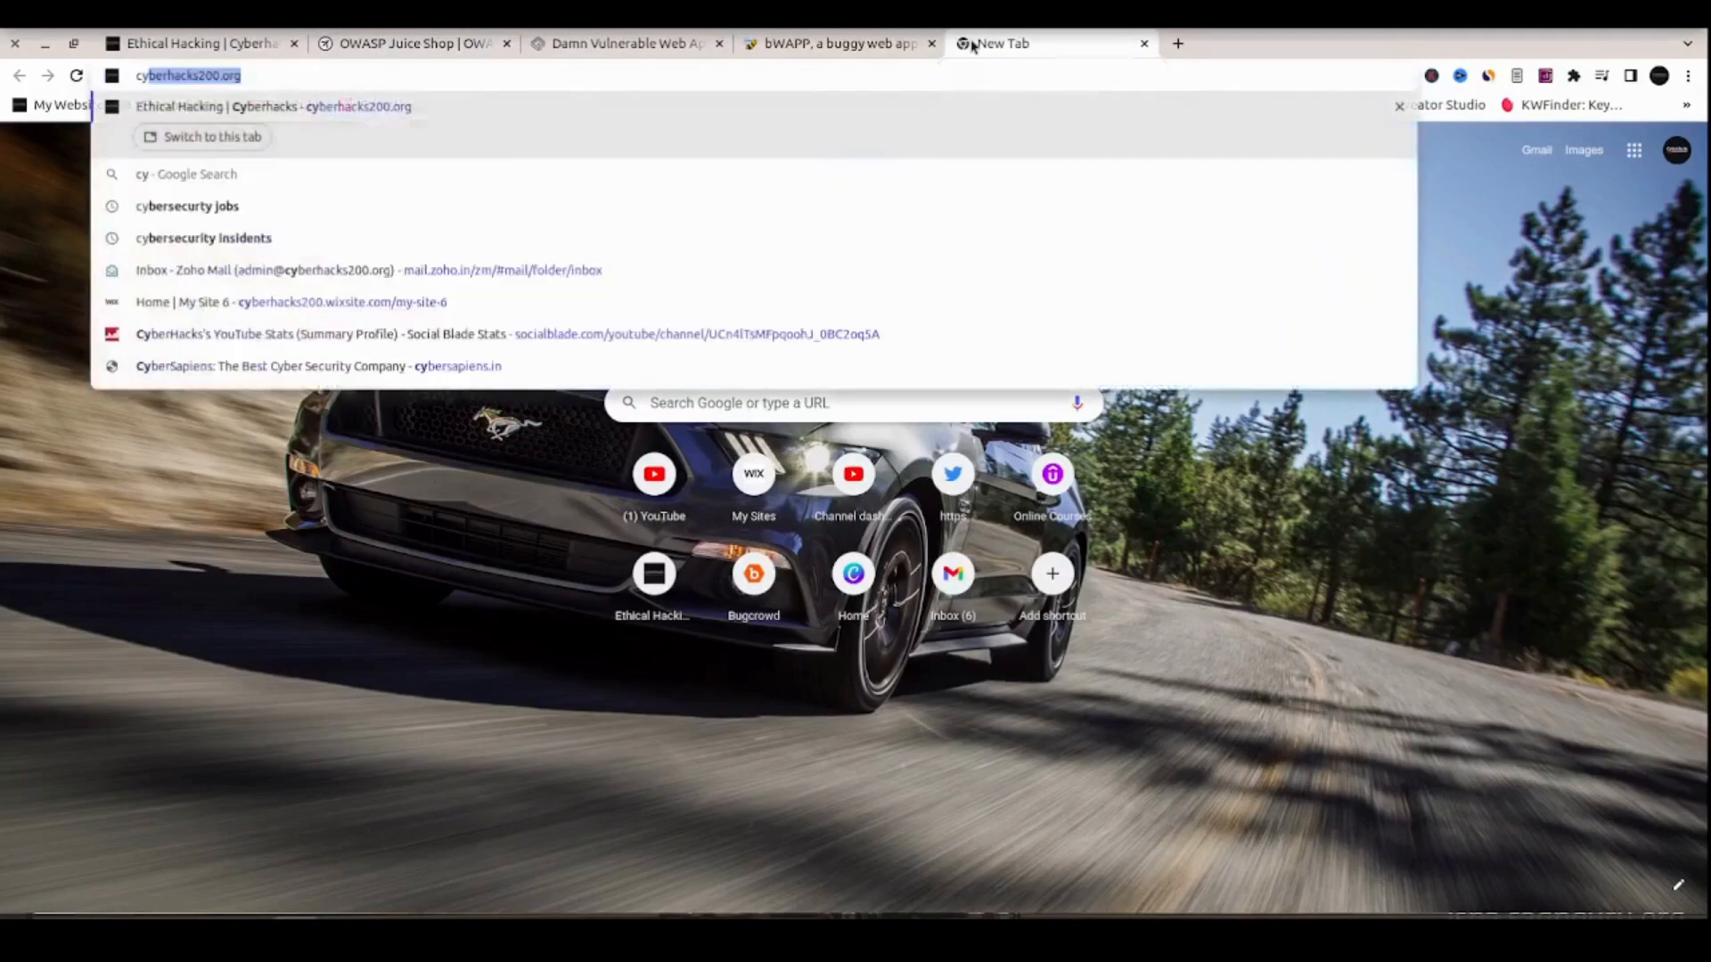
{"action": "key", "text": "Return"}
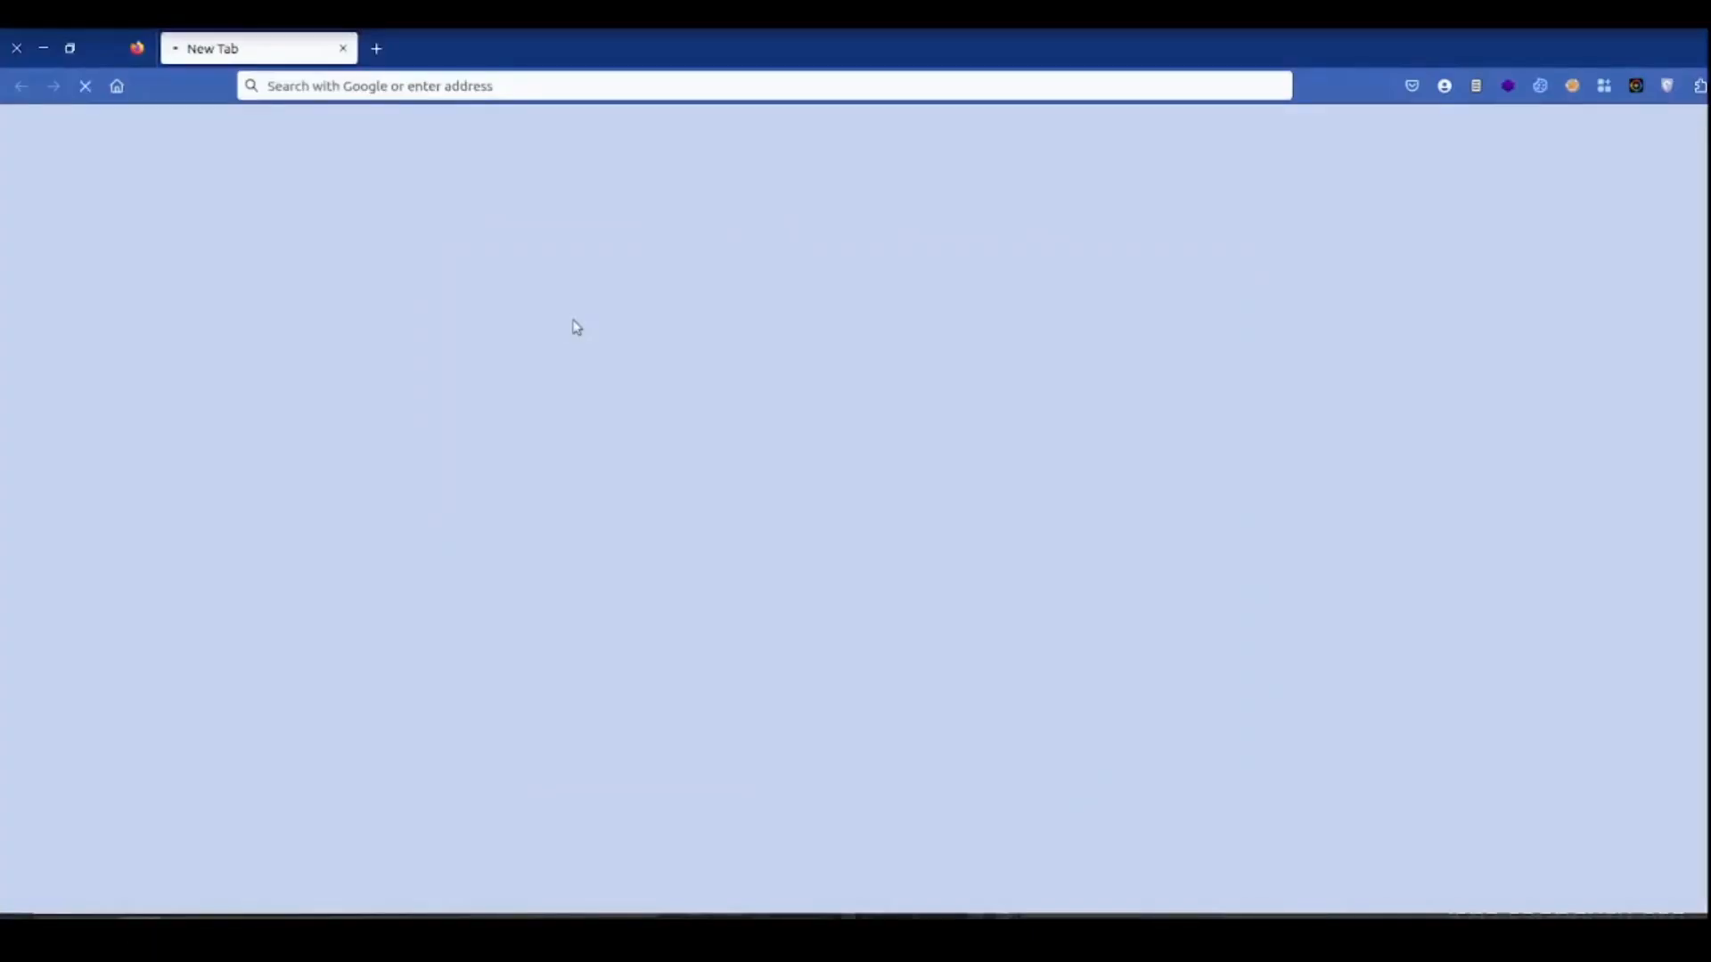
Step: Launch Burp Suite with the burpsuite terminal command and start a temporary project using Burp defaults
{"action": "left_click", "coordinate": [576, 328]}
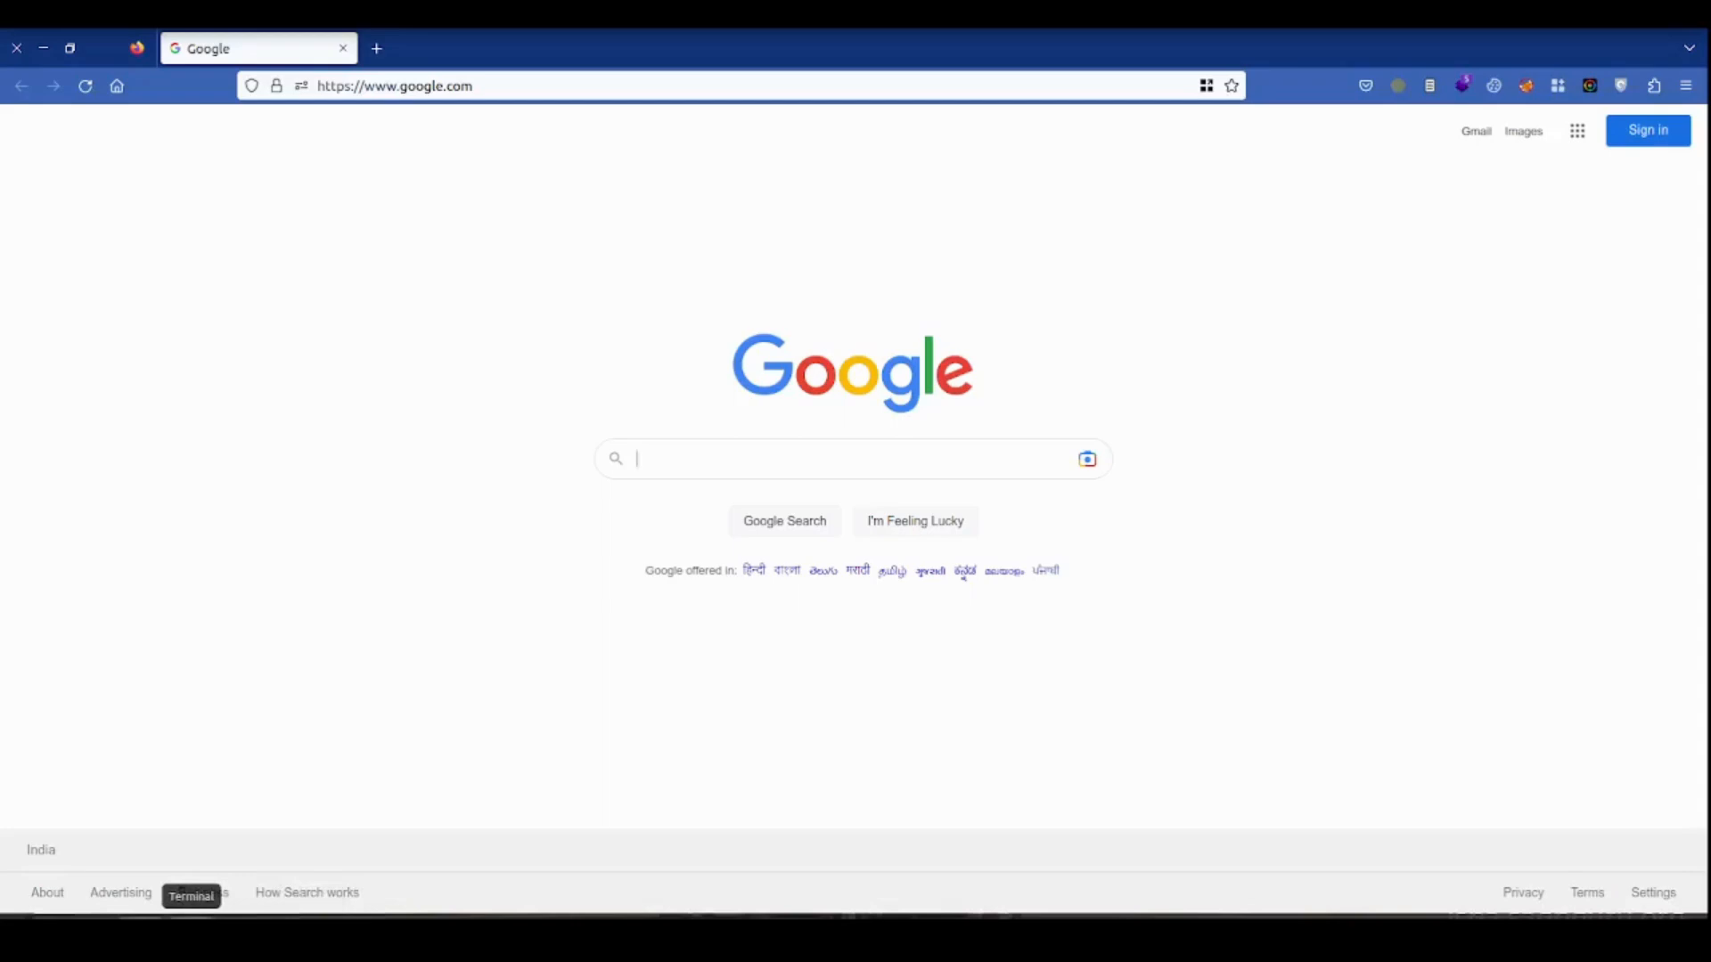
{"action": "left_click", "coordinate": [197, 938]}
{"action": "type", "text": "burp"}
{"action": "key", "text": "Return"}
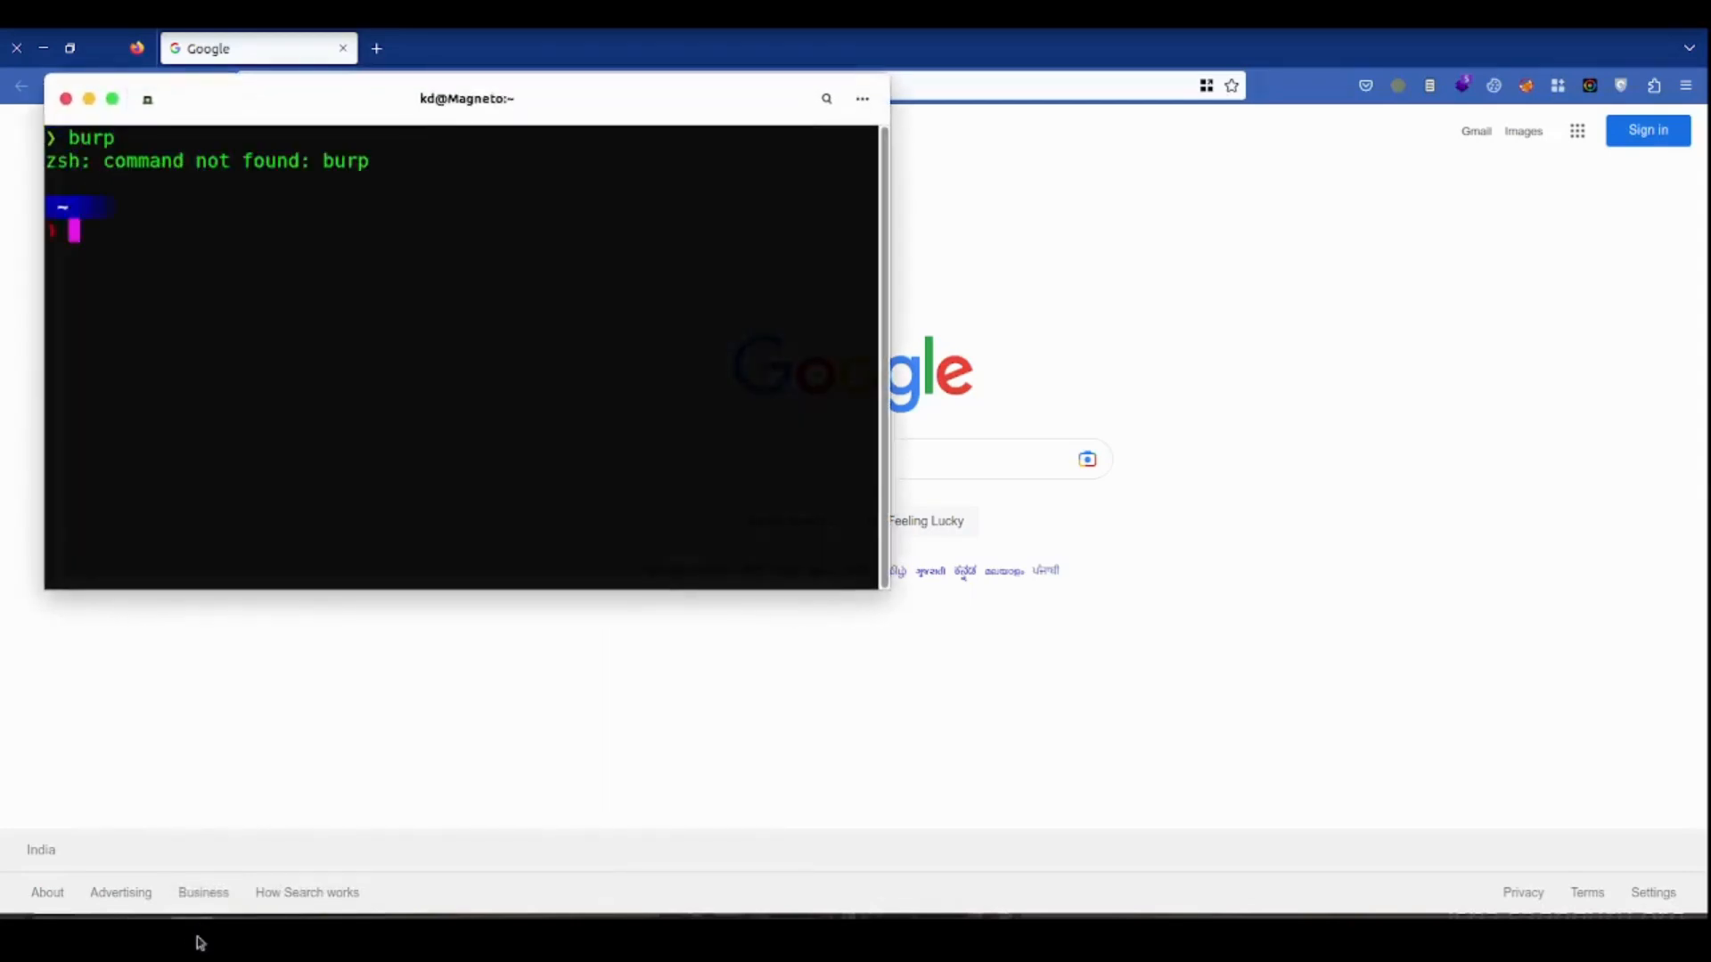
{"action": "type", "text": "burpsuite"}
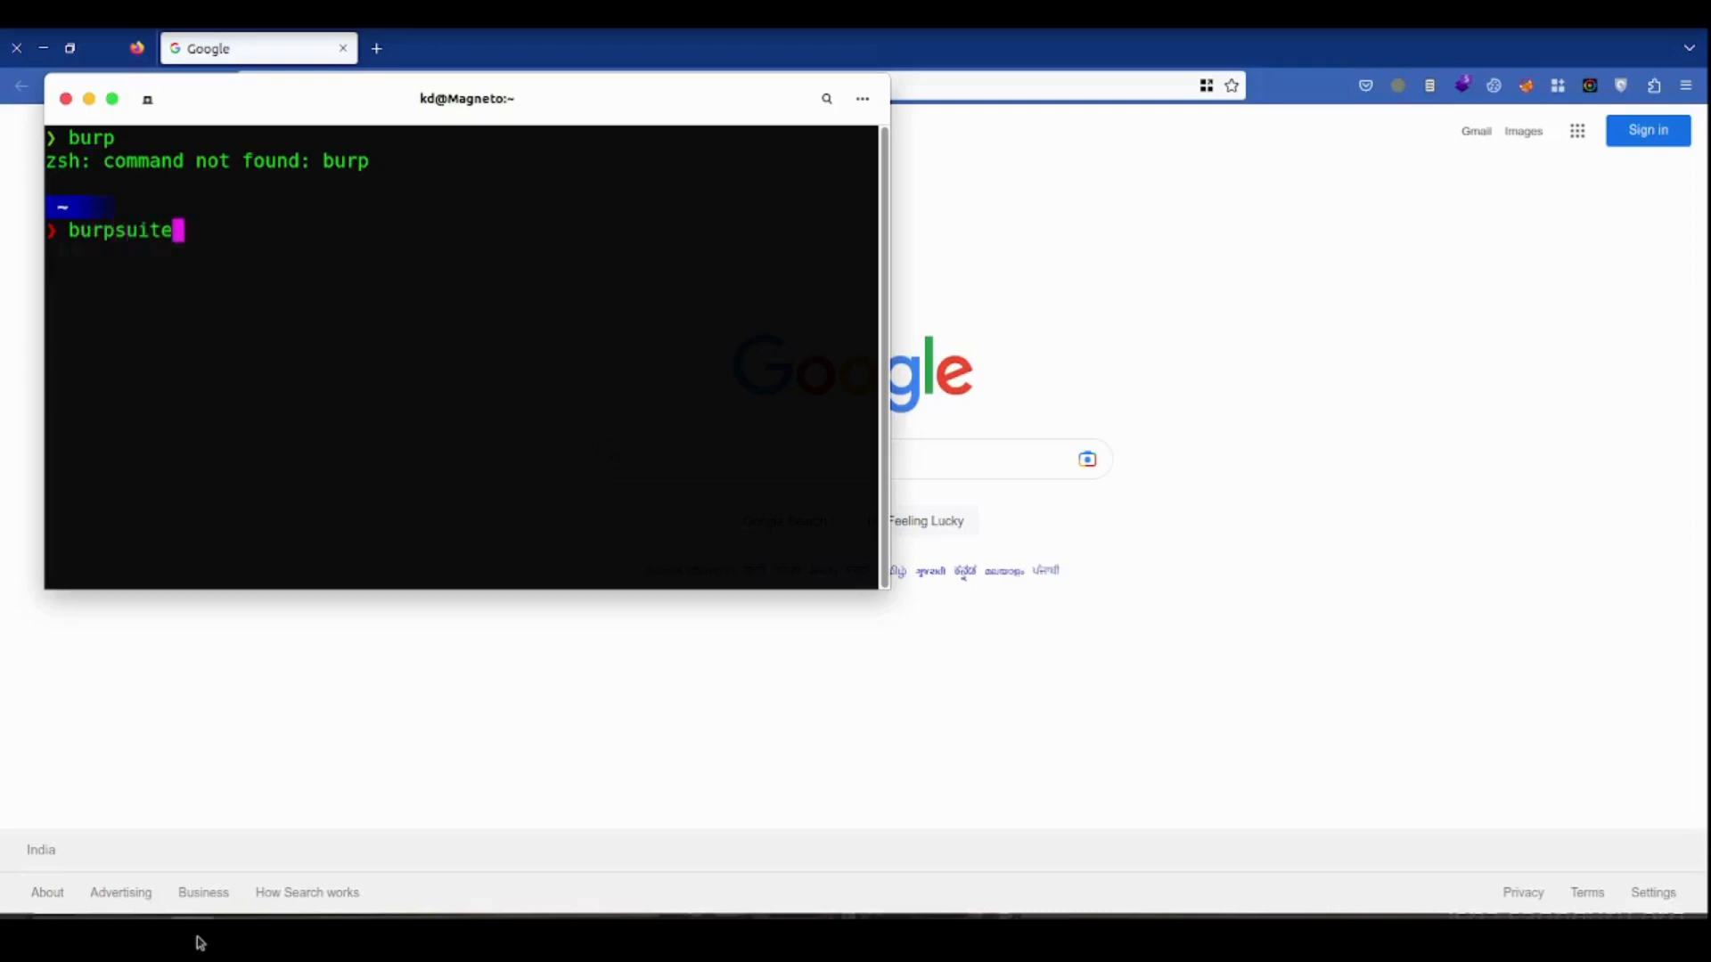
{"action": "key", "text": "Return"}
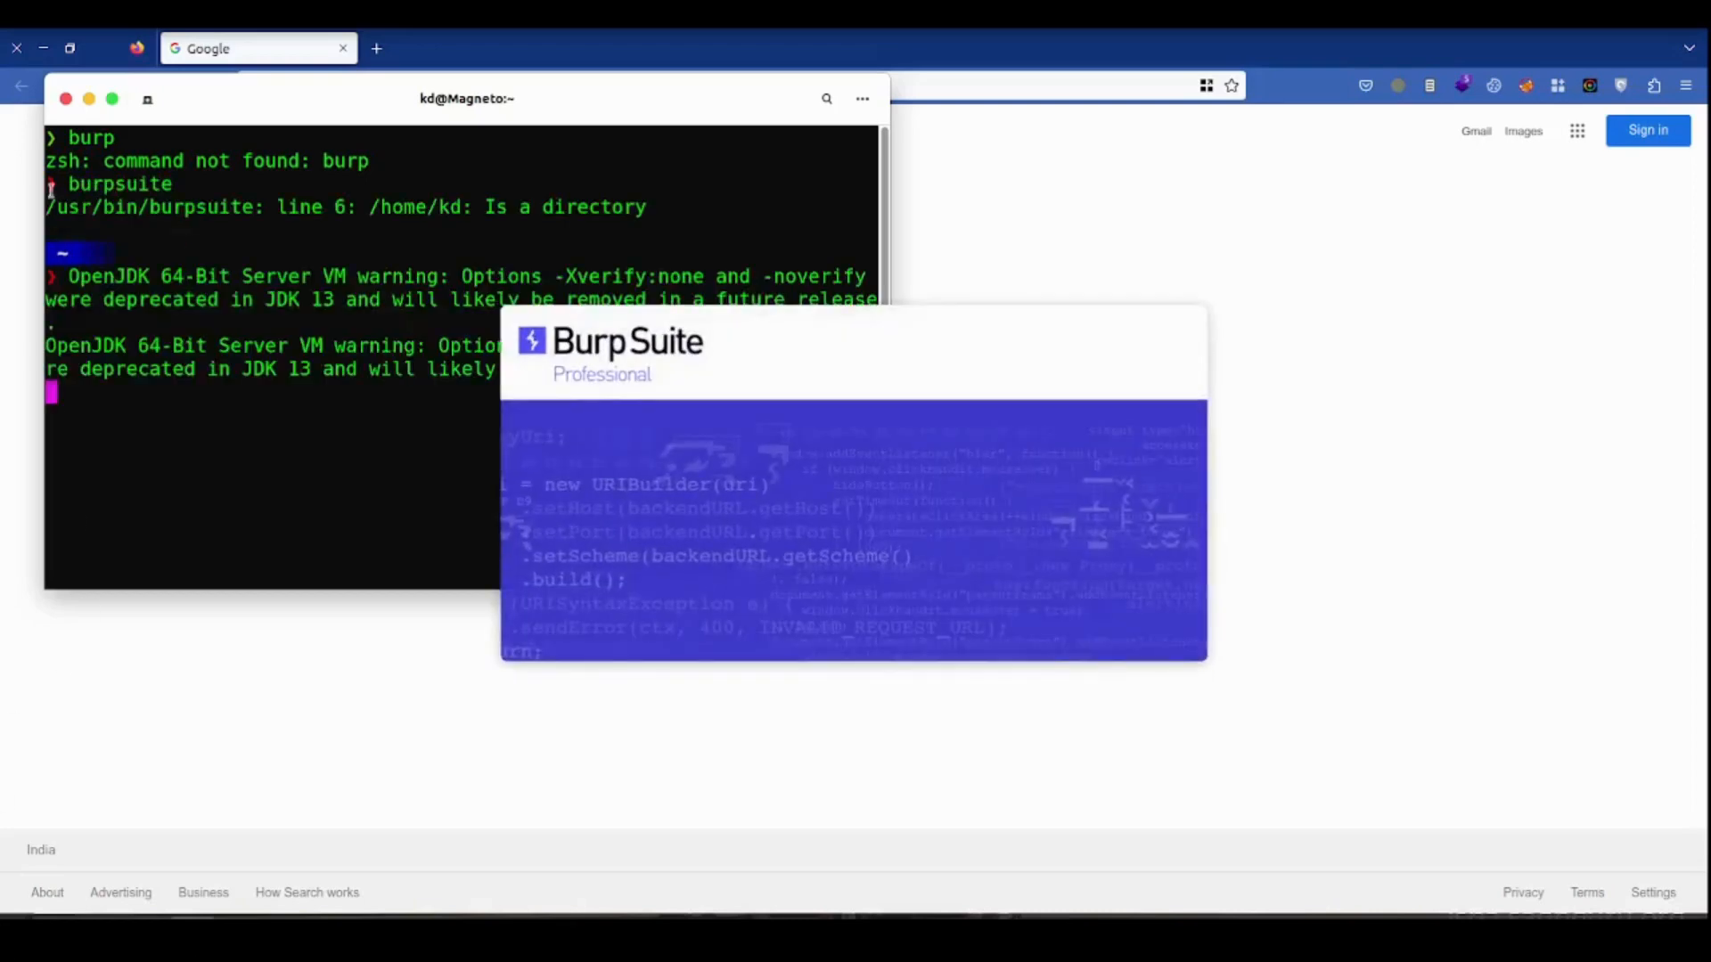
{"action": "left_click", "coordinate": [66, 98]}
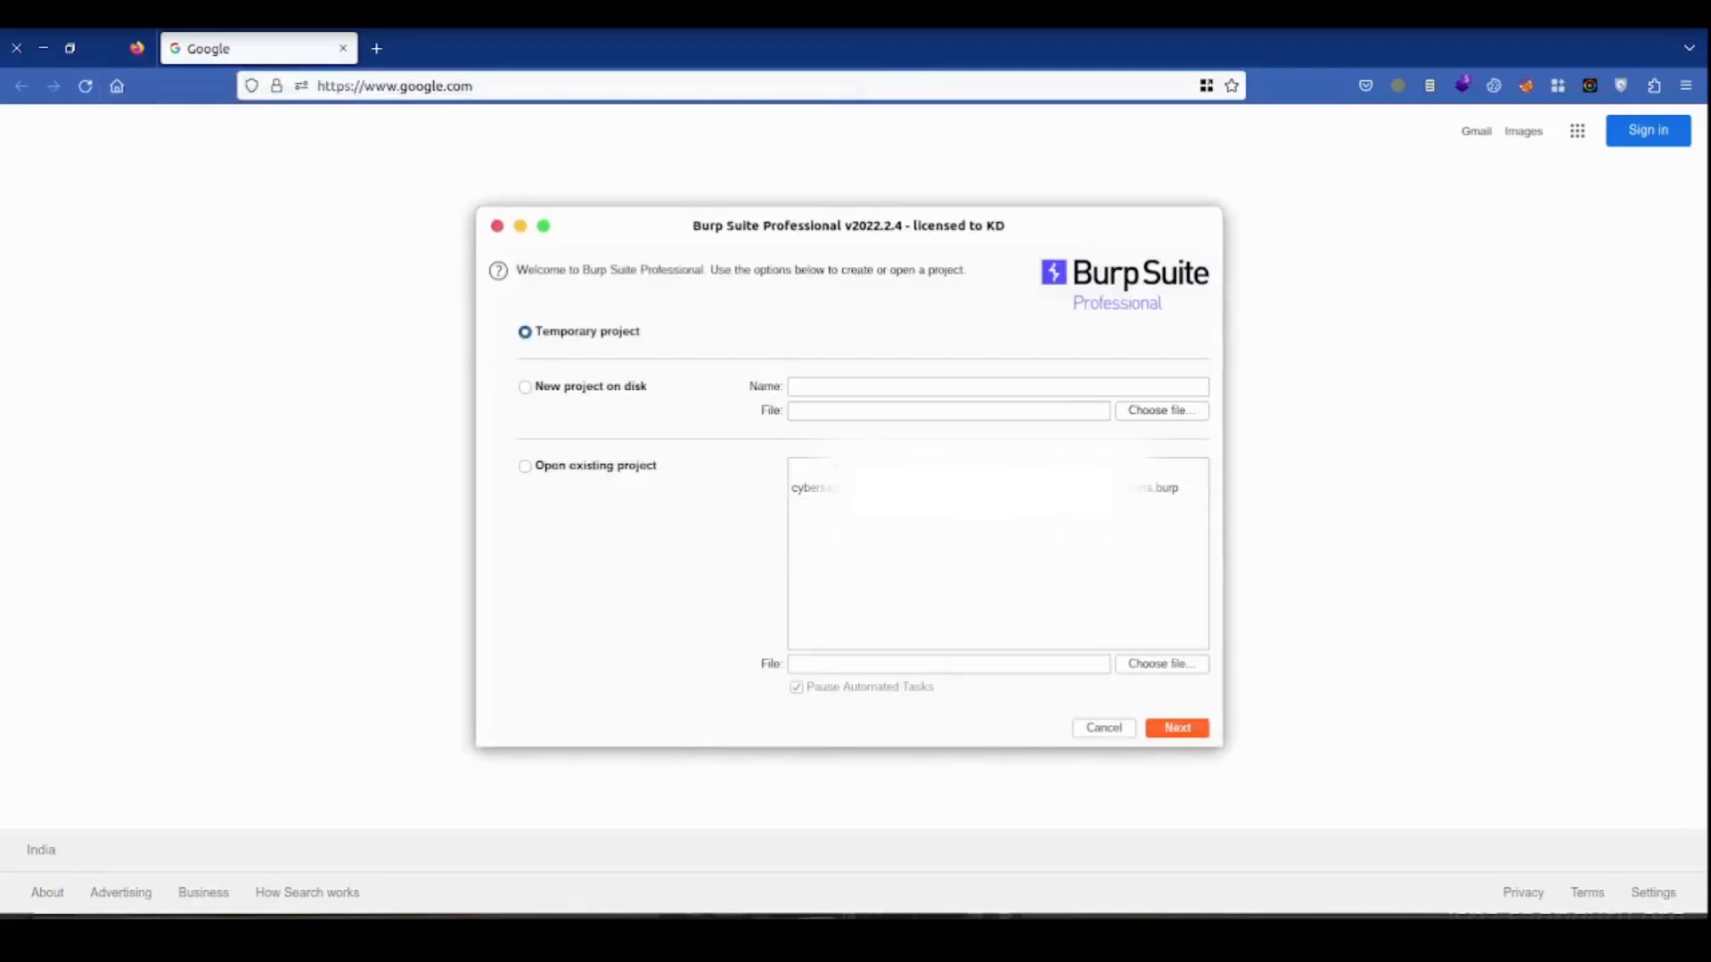
{"action": "left_click", "coordinate": [1173, 730]}
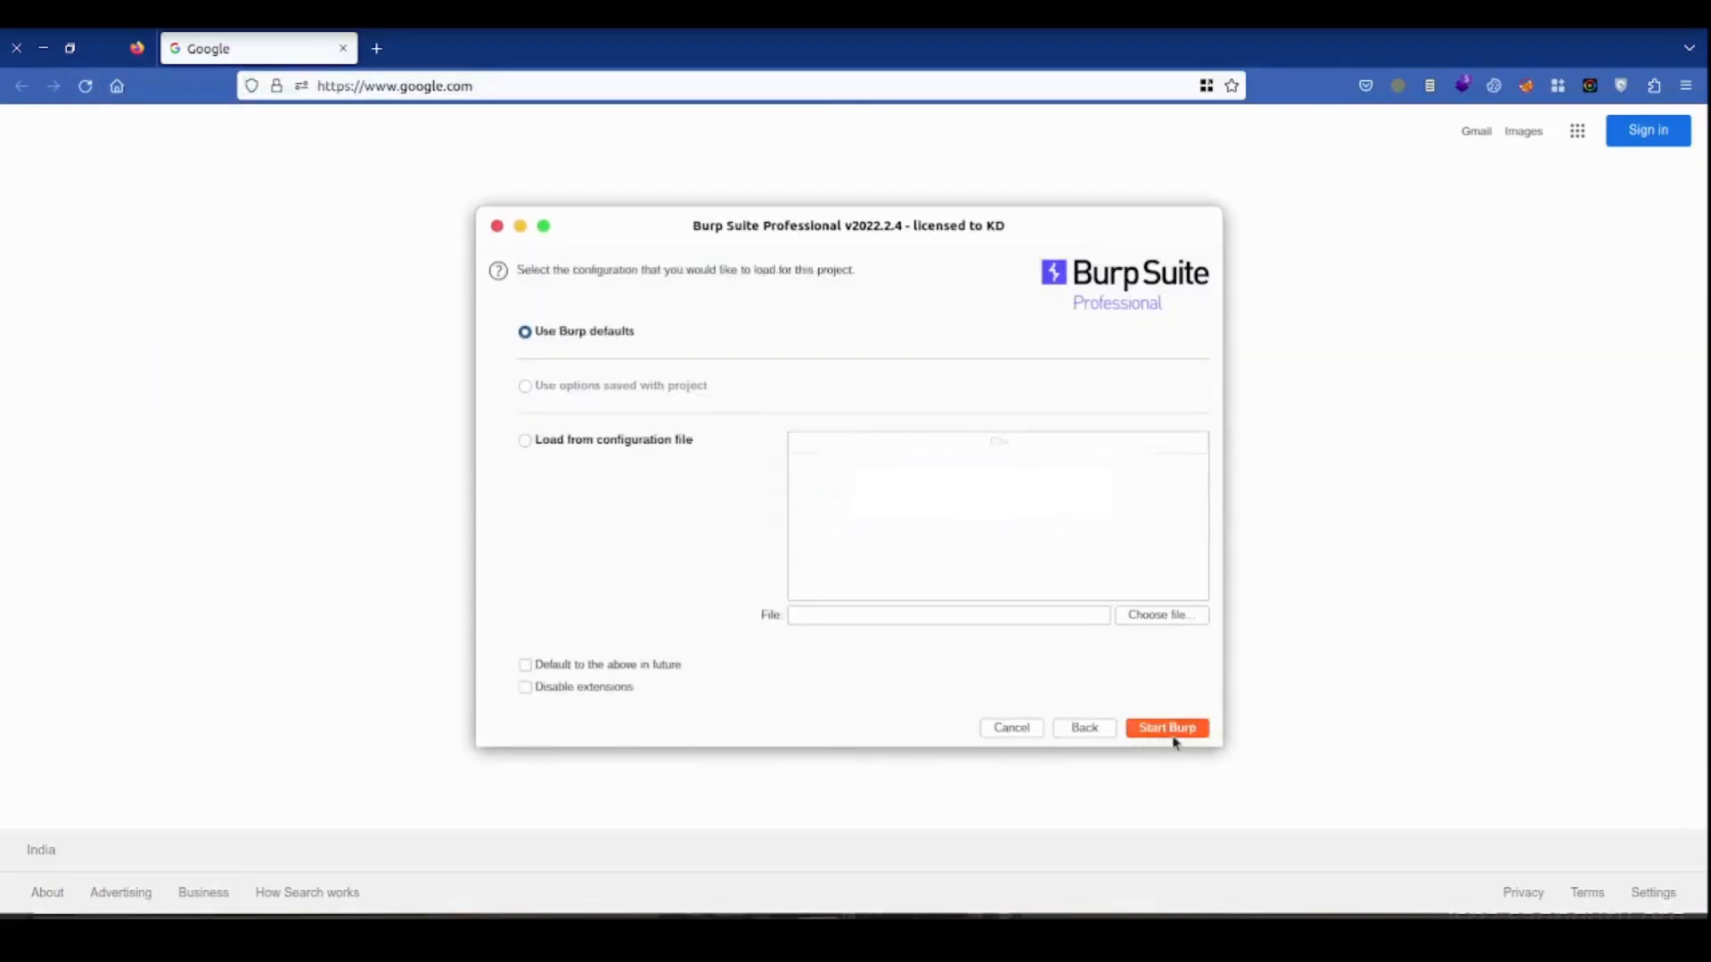
{"action": "left_click", "coordinate": [1173, 731]}
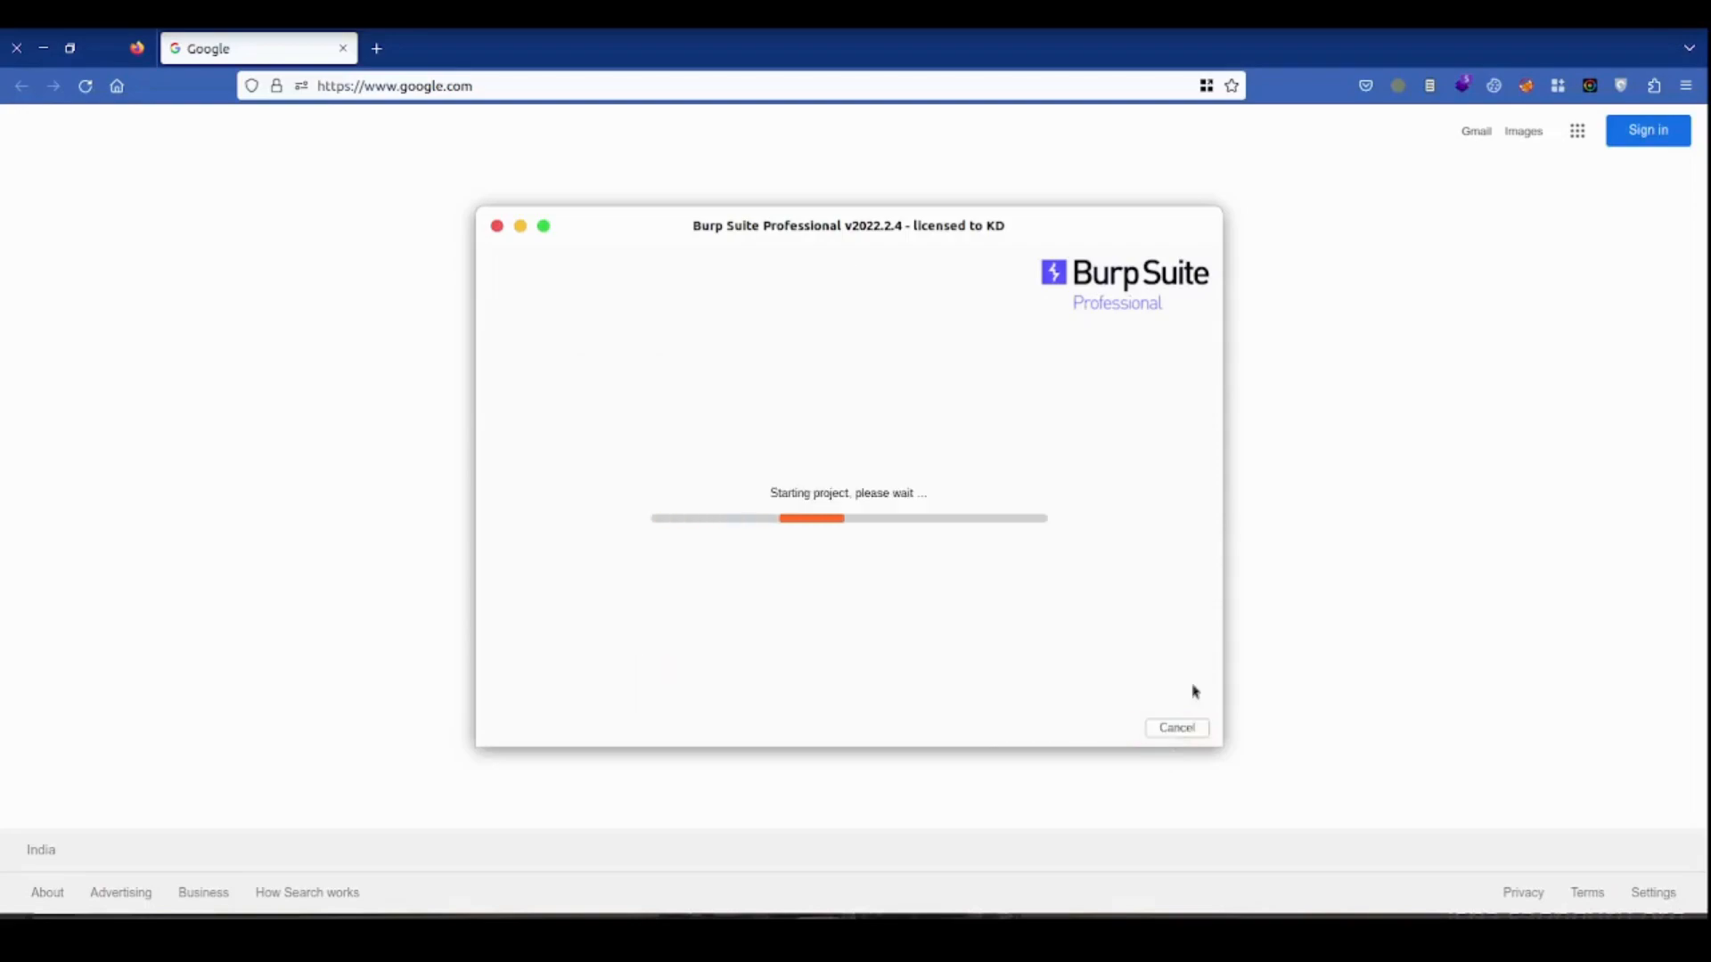
Step: Enable the Burpsuite proxy in FoxyProxy so that Firefox traffic goes through Burp
{"action": "left_click", "coordinate": [1524, 85]}
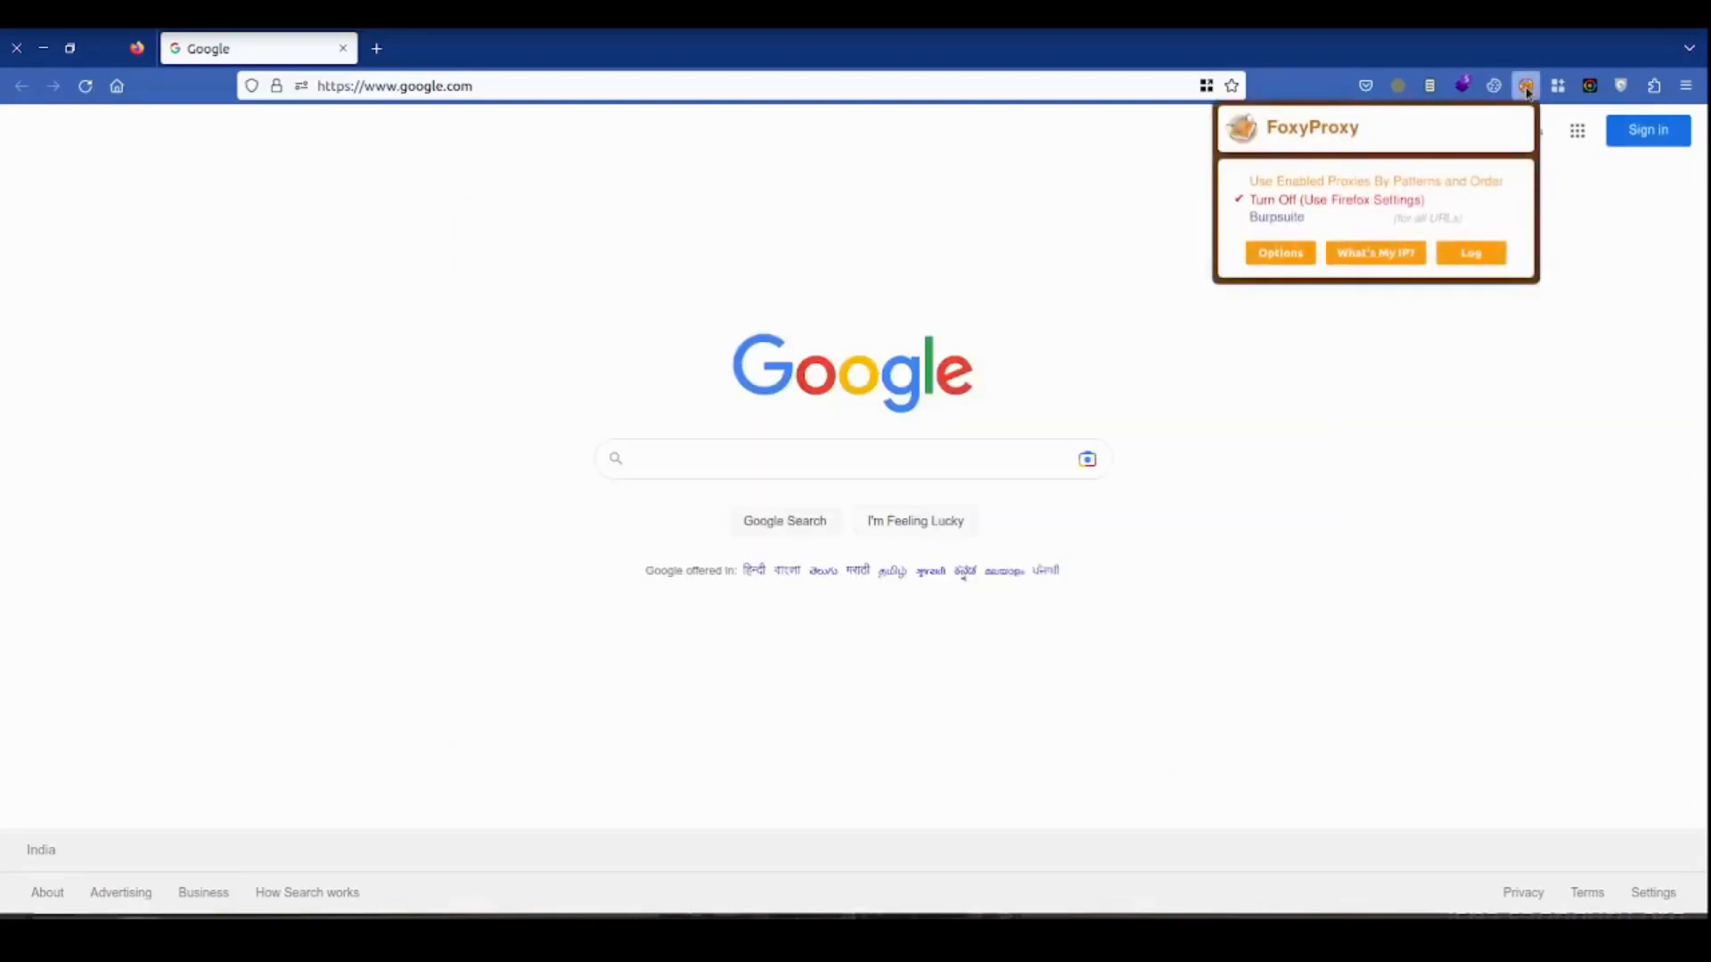
{"action": "left_click", "coordinate": [1525, 85]}
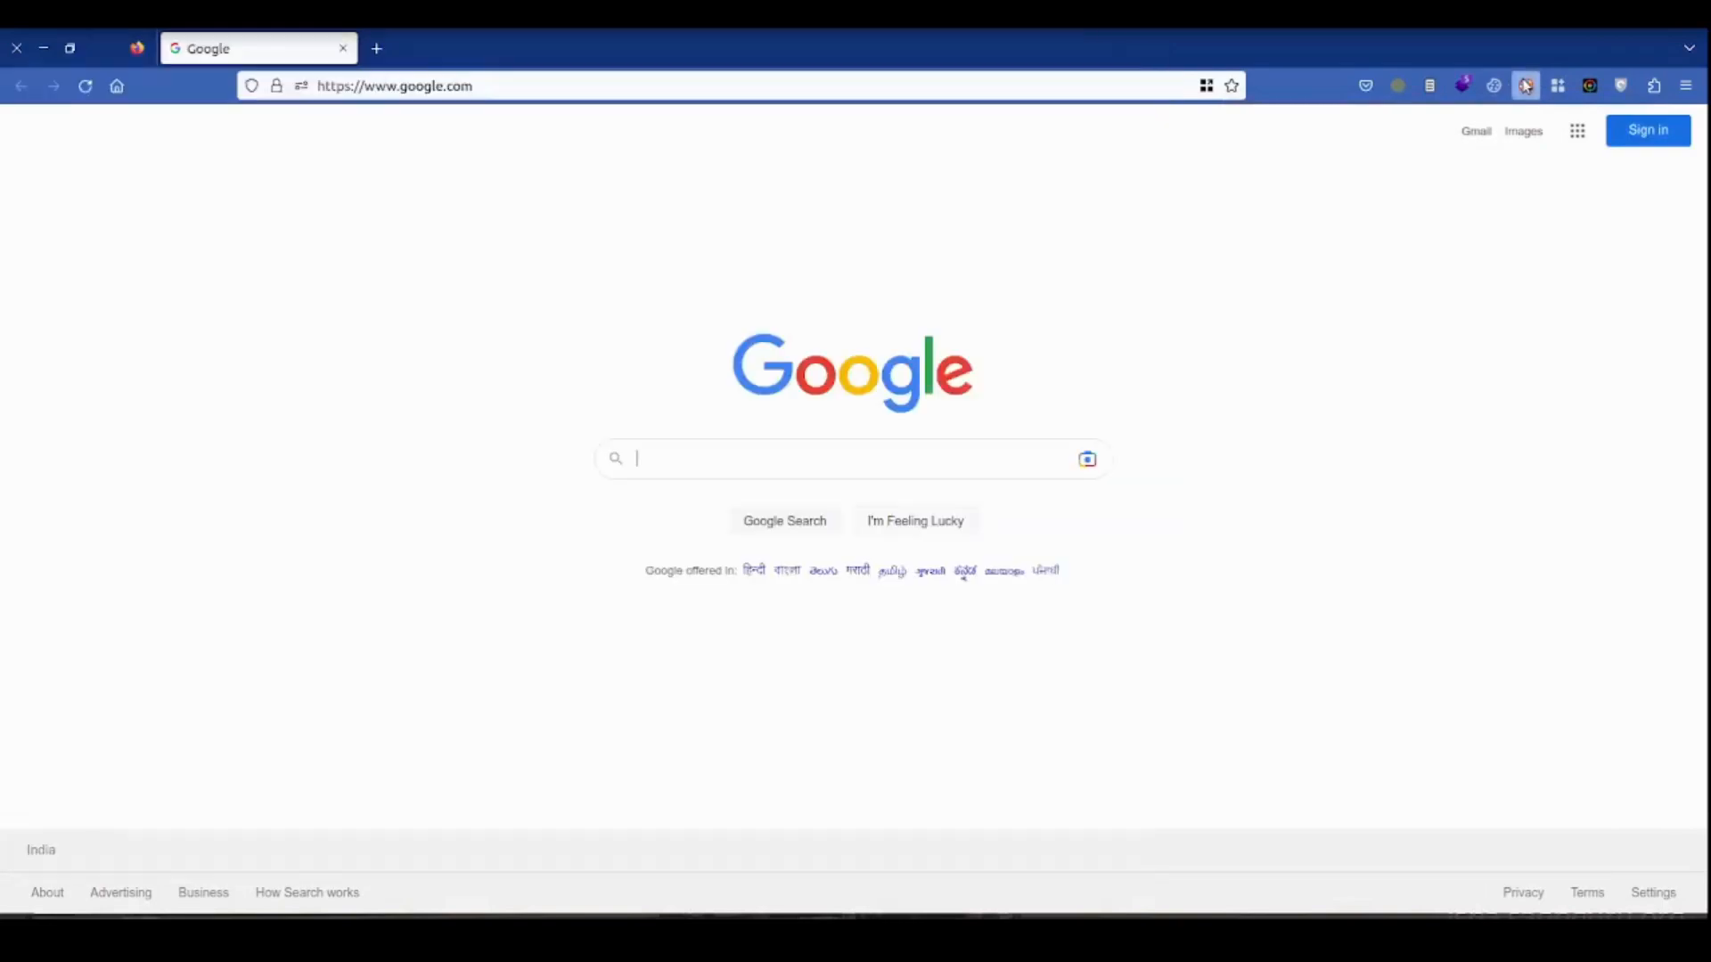
{"action": "left_click", "coordinate": [1336, 219]}
Step: Load cyberhacks200.org in Firefox through the proxy
{"action": "left_click", "coordinate": [650, 92]}
{"action": "type", "text": "cyberhacks200.org/"}
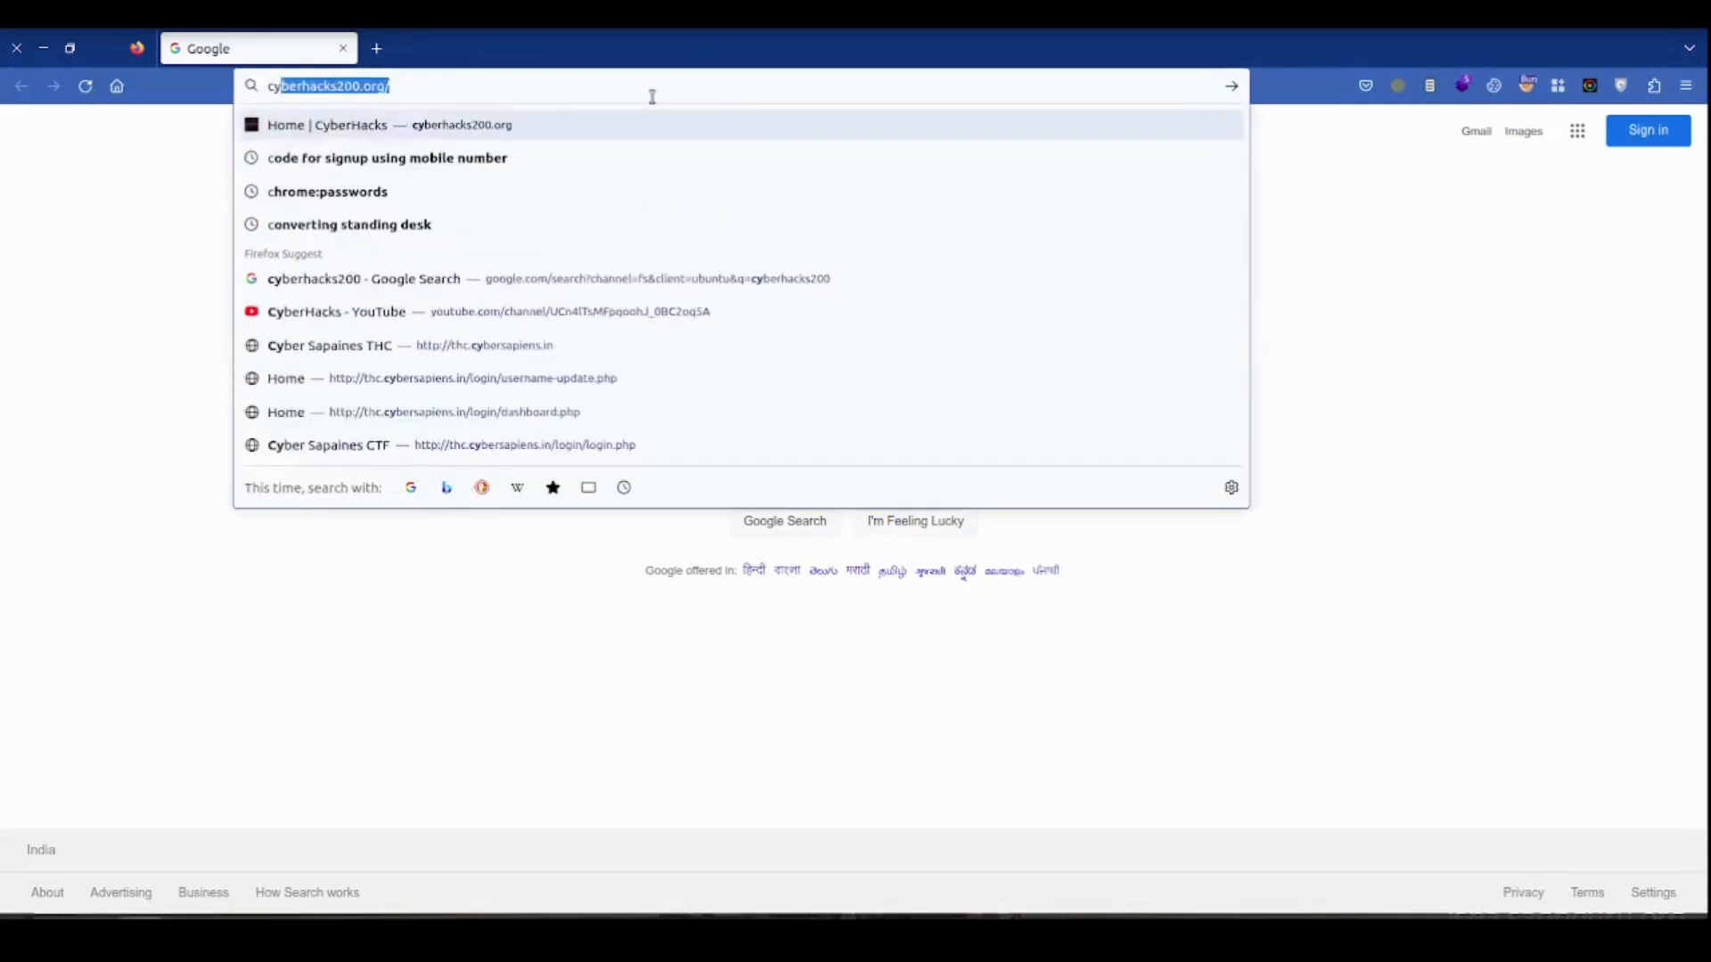
{"action": "key", "text": "Return"}
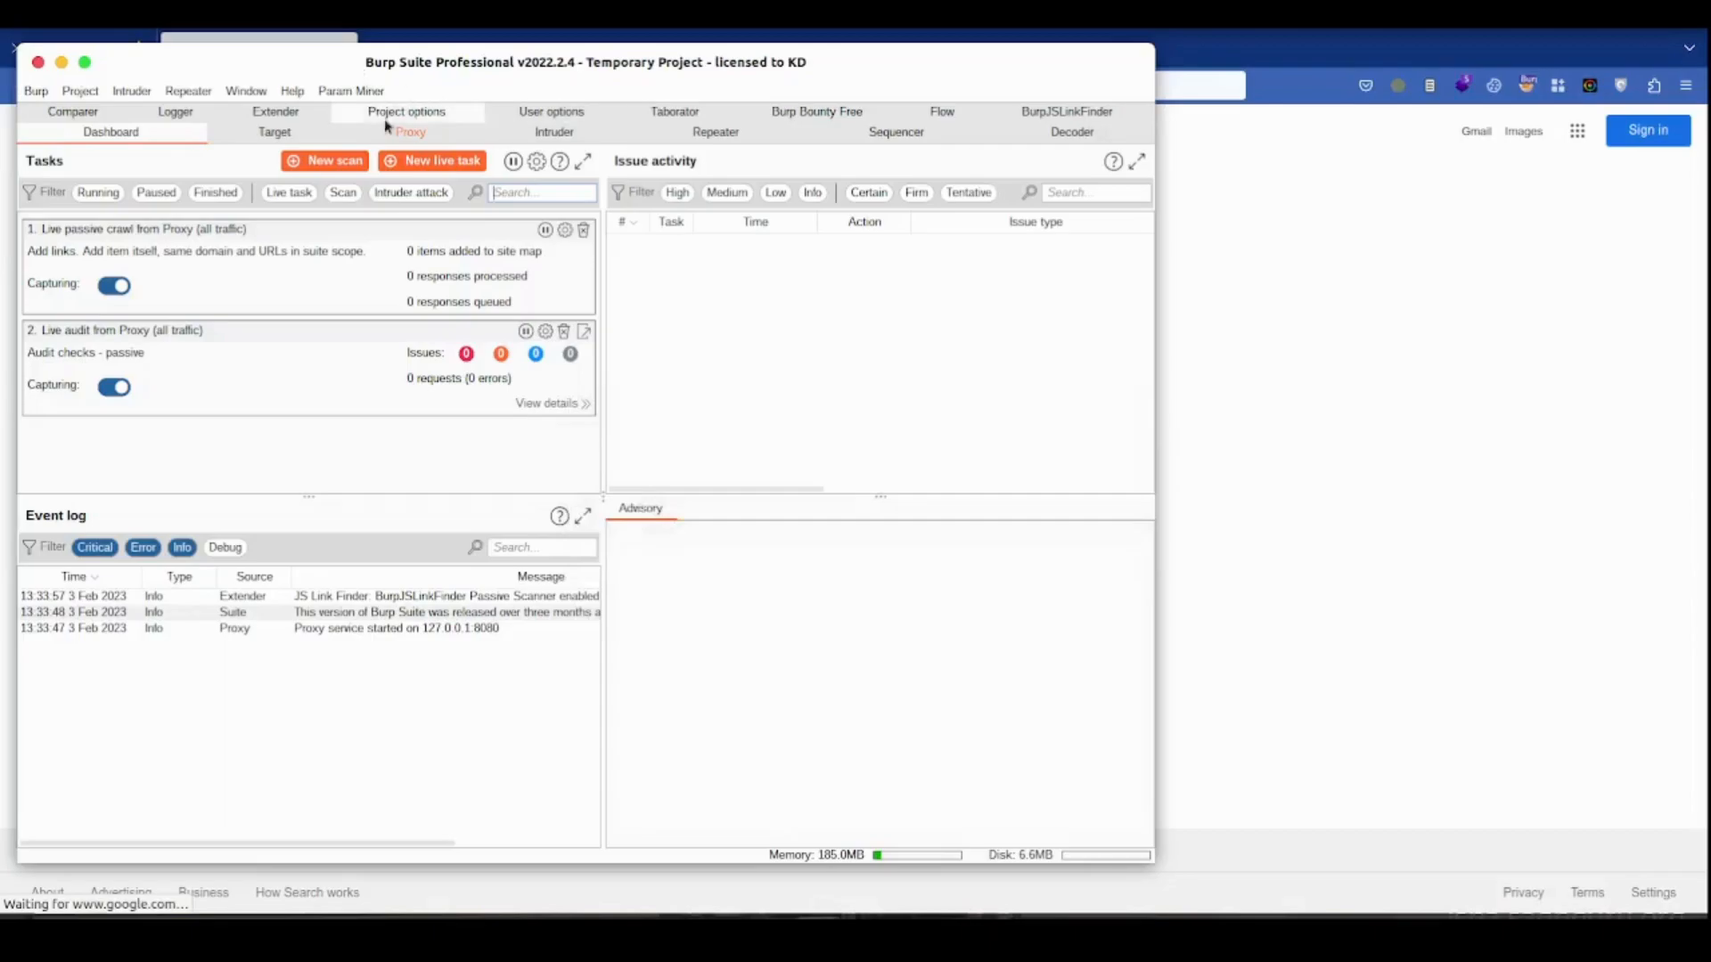
{"action": "left_click", "coordinate": [403, 133]}
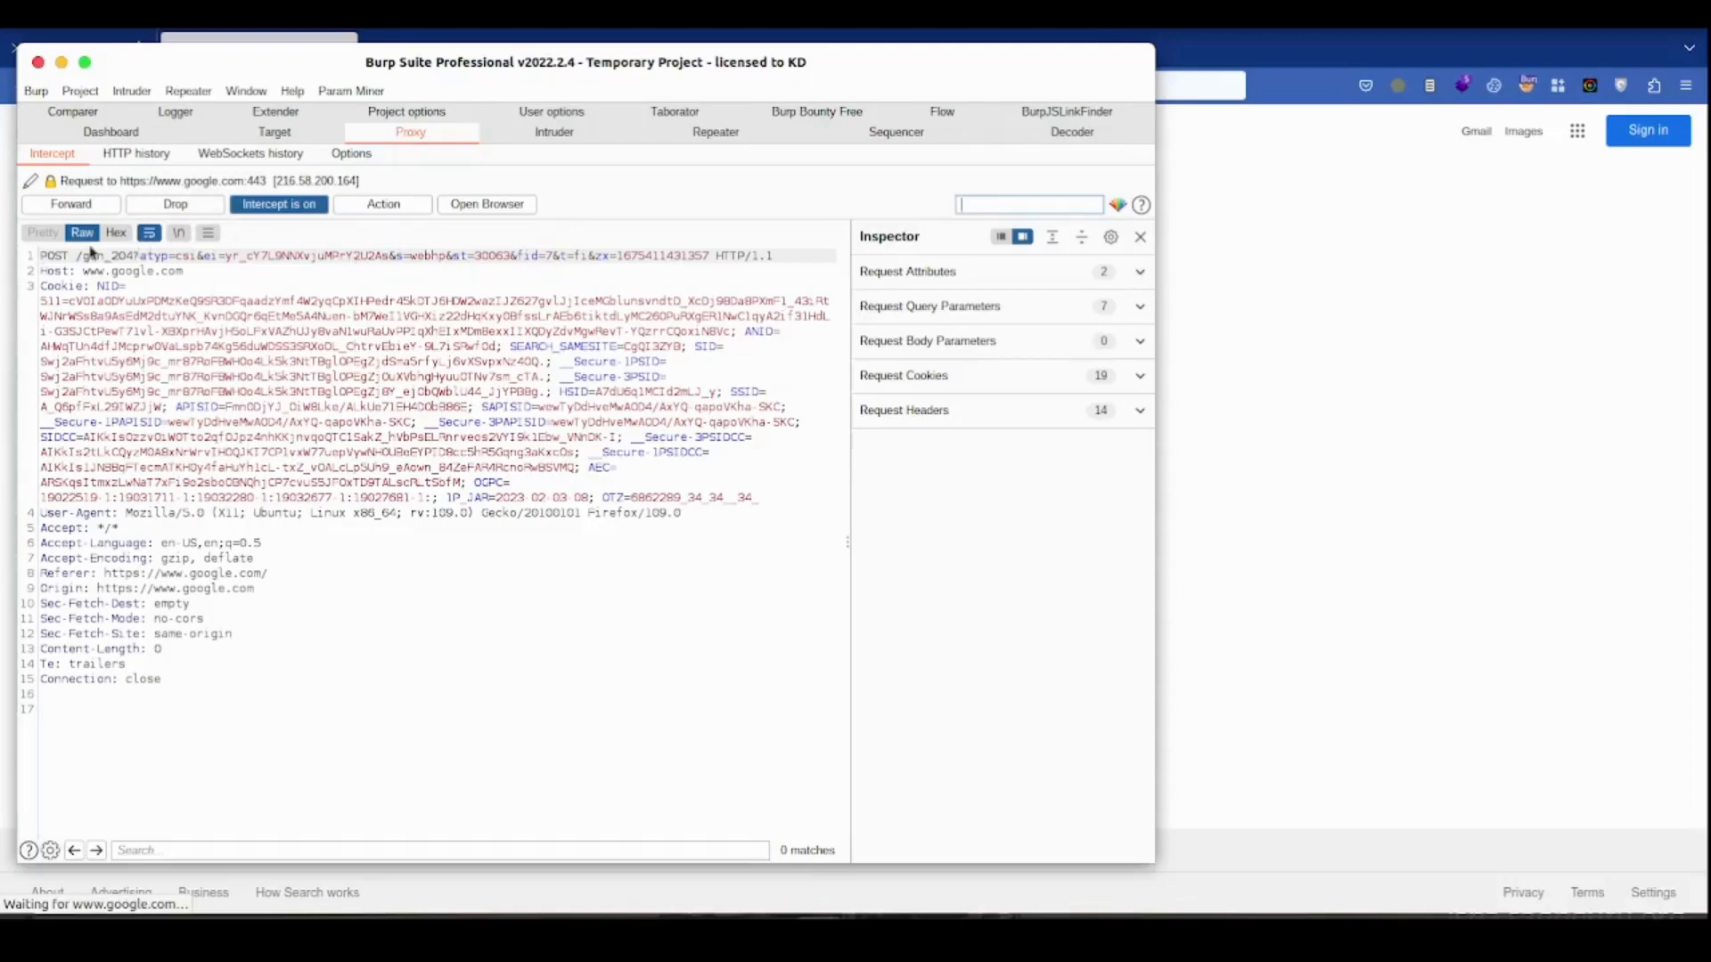
{"action": "left_click", "coordinate": [88, 205]}
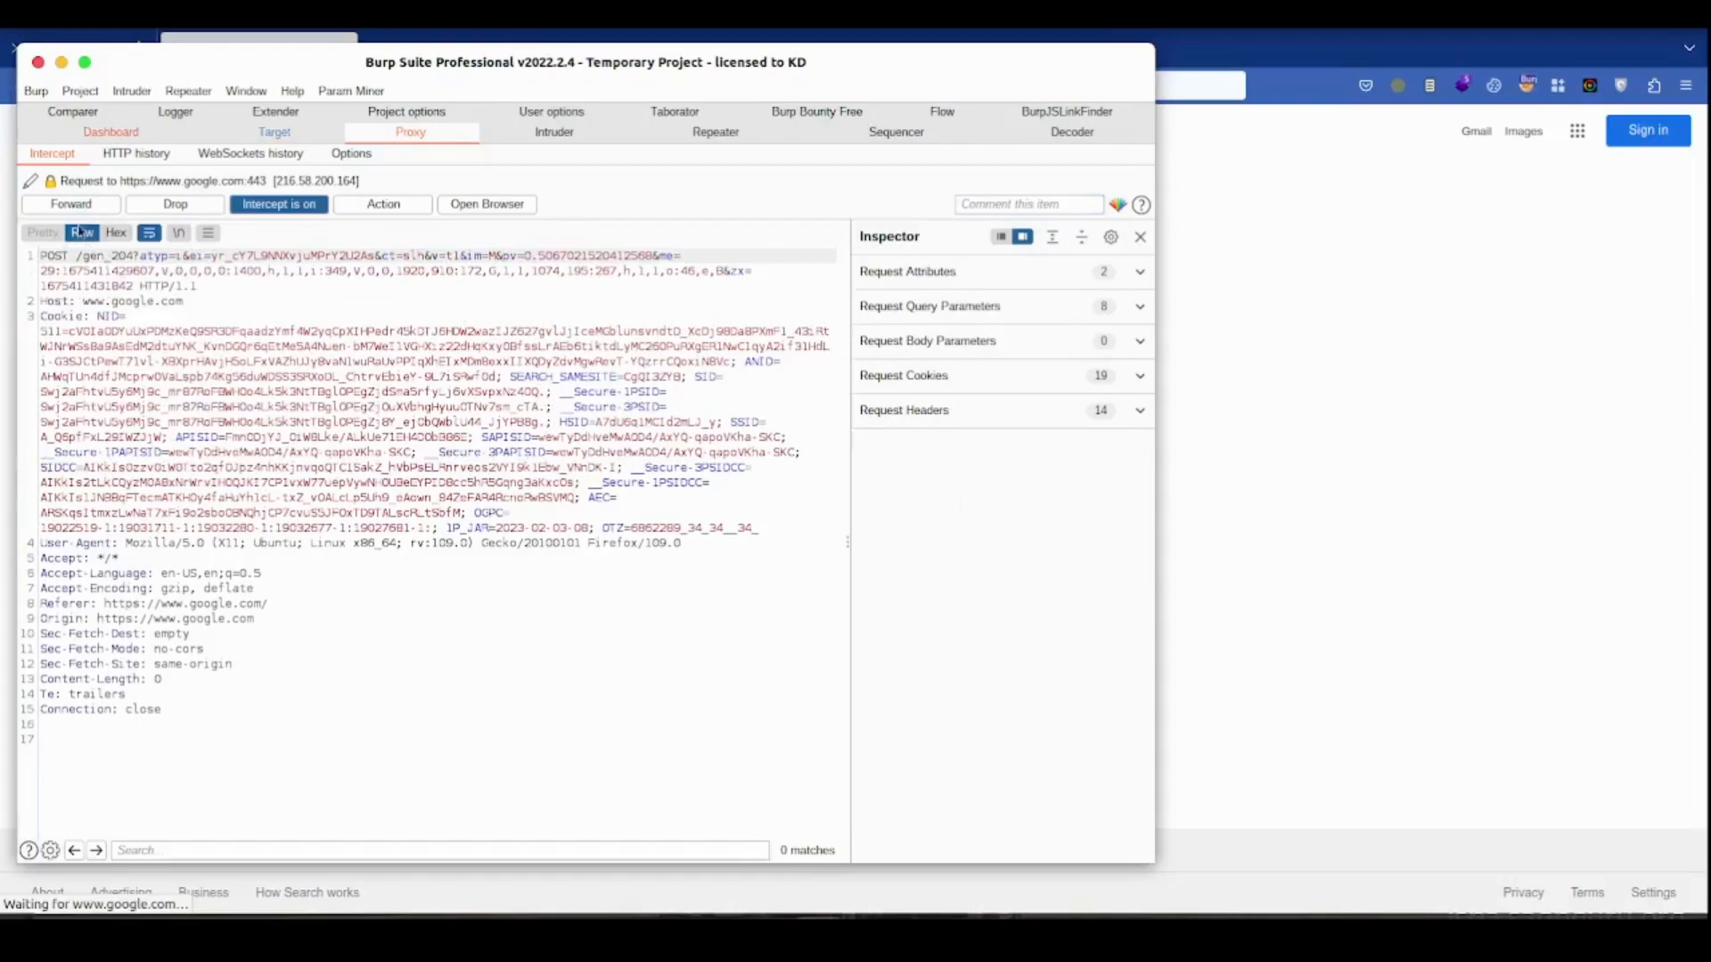
{"action": "left_click", "coordinate": [94, 208]}
{"action": "left_click", "coordinate": [96, 208]}
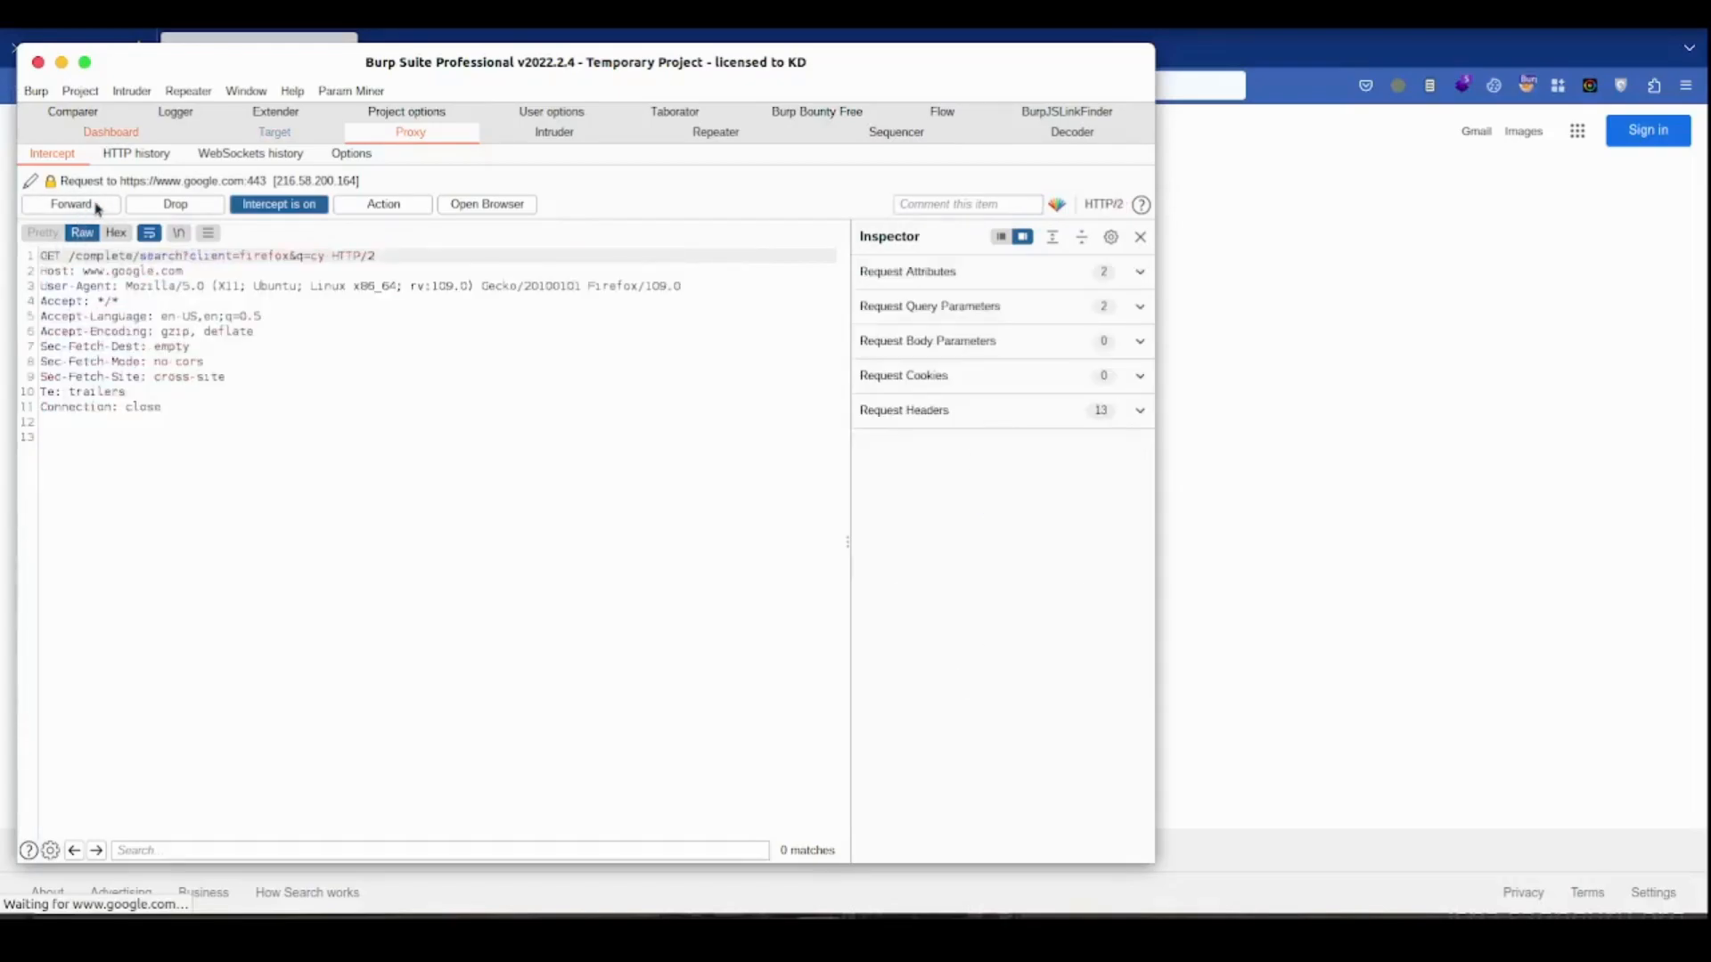
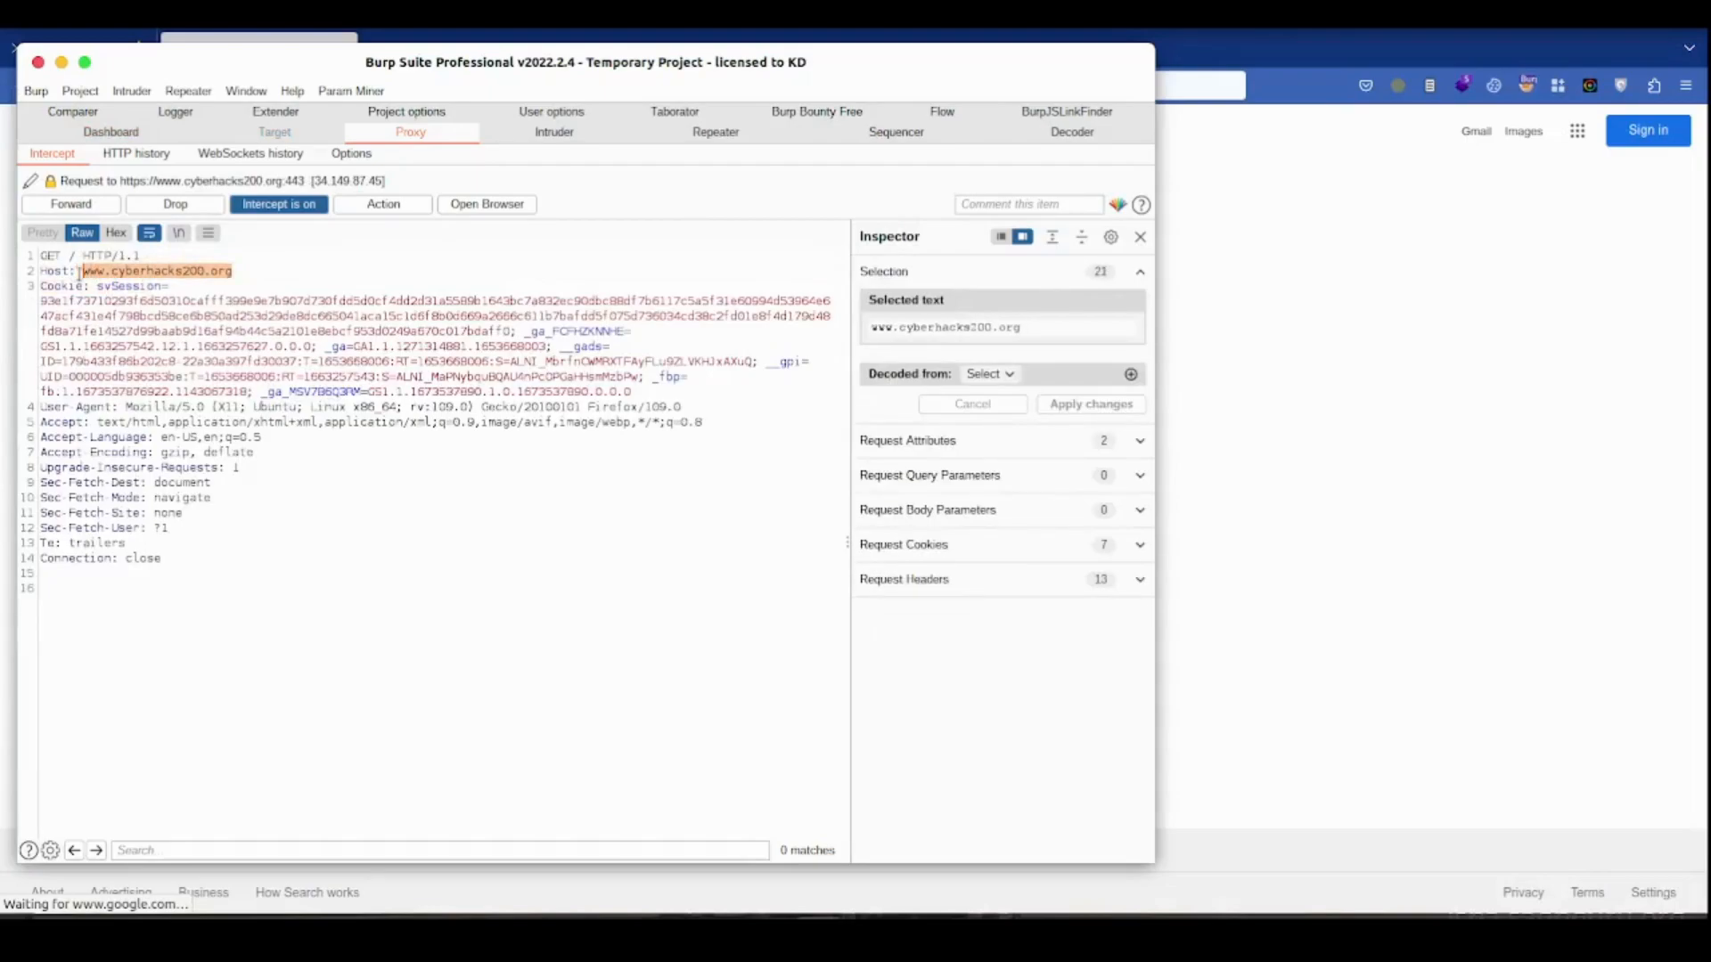
{"action": "left_click", "coordinate": [83, 271]}
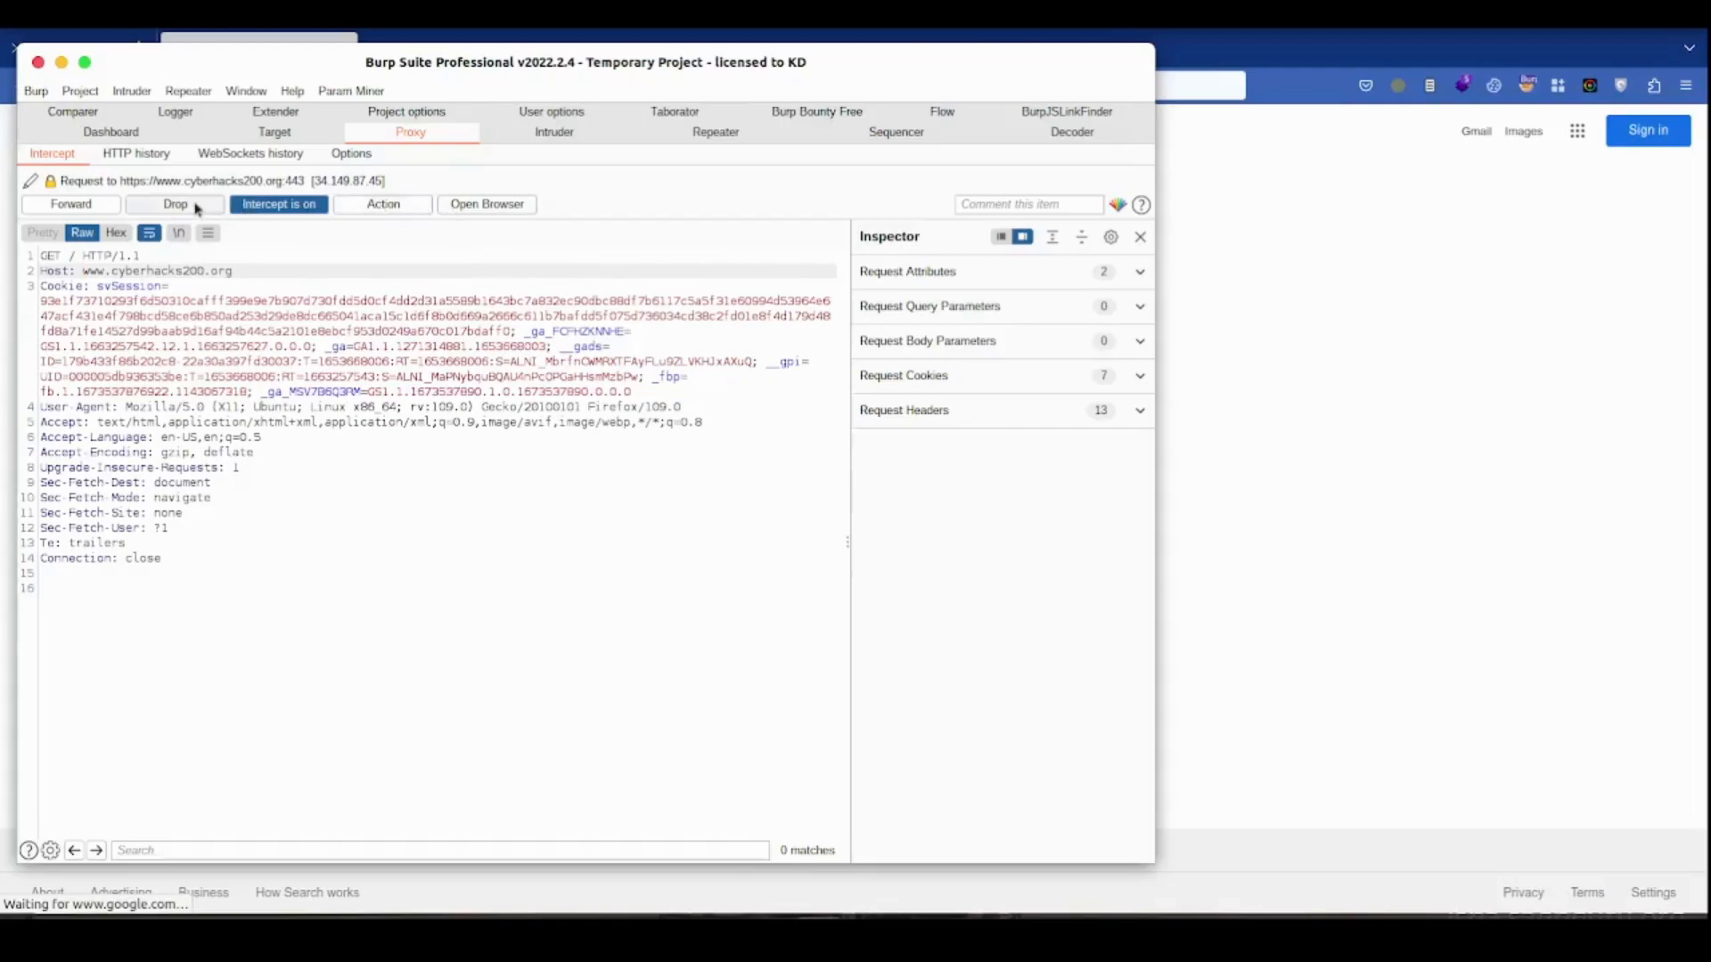
Step: Forward the held cyberhacks200.org request and the ones after it, turn interception off, and view the site in Firefox
{"action": "left_click", "coordinate": [71, 204]}
{"action": "left_click", "coordinate": [71, 204]}
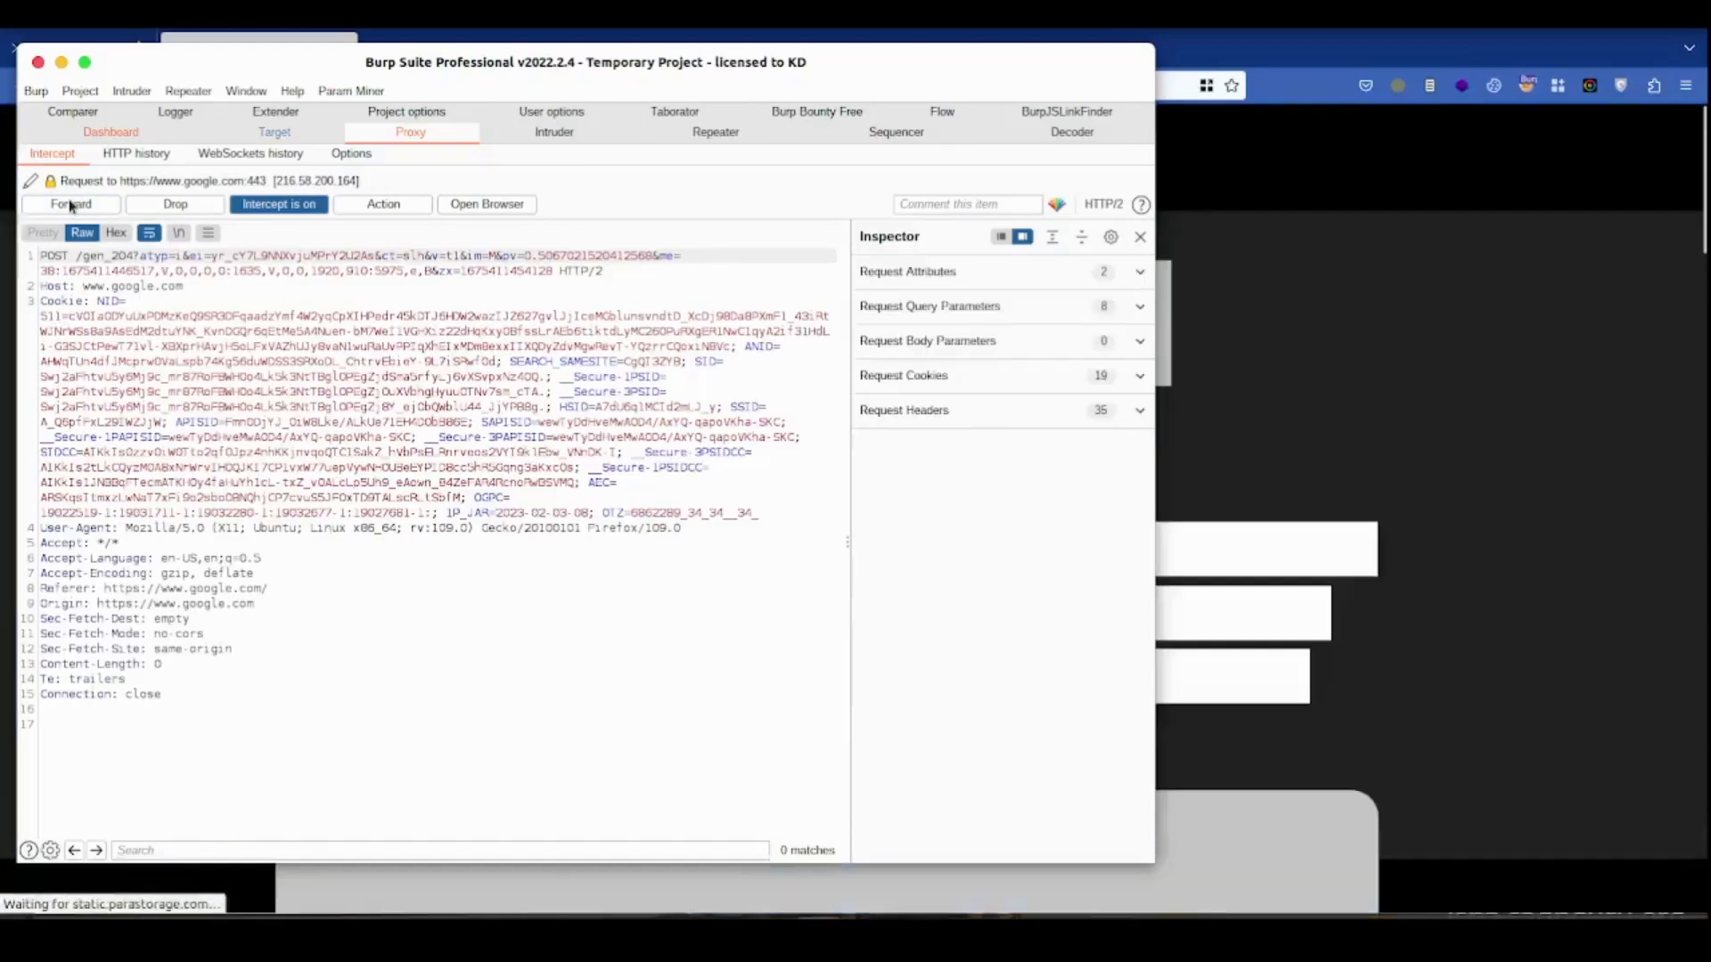
{"action": "left_click", "coordinate": [70, 204]}
{"action": "left_click", "coordinate": [306, 204]}
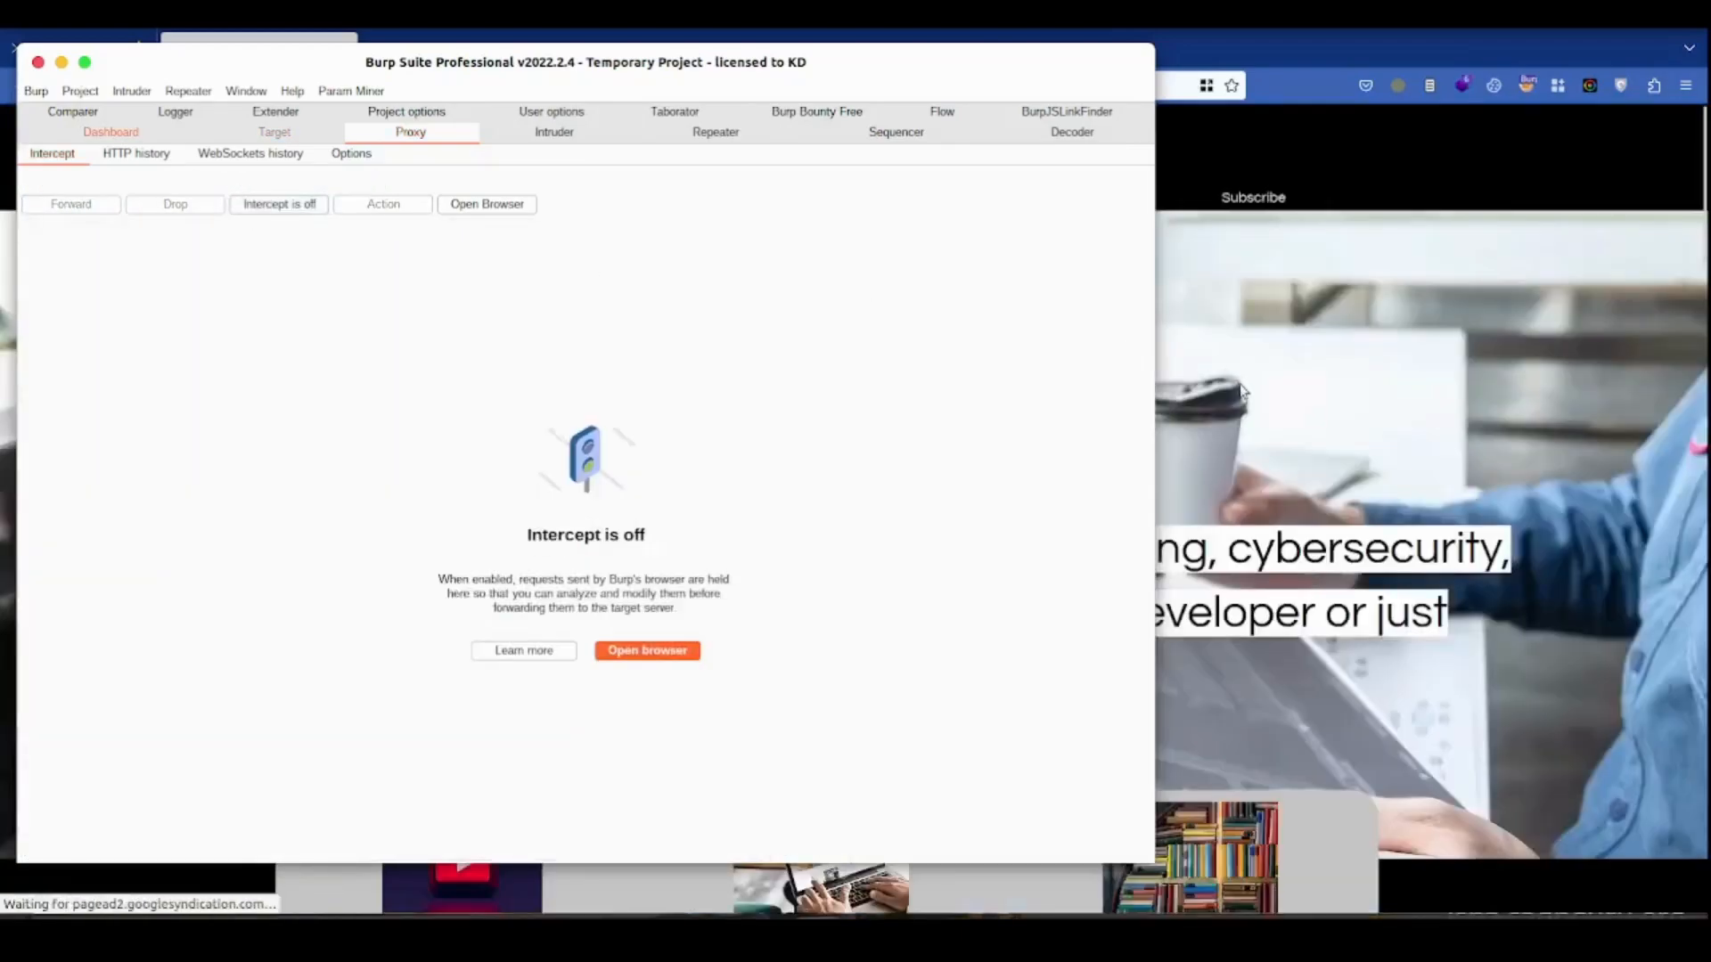
{"action": "left_click", "coordinate": [1247, 392]}
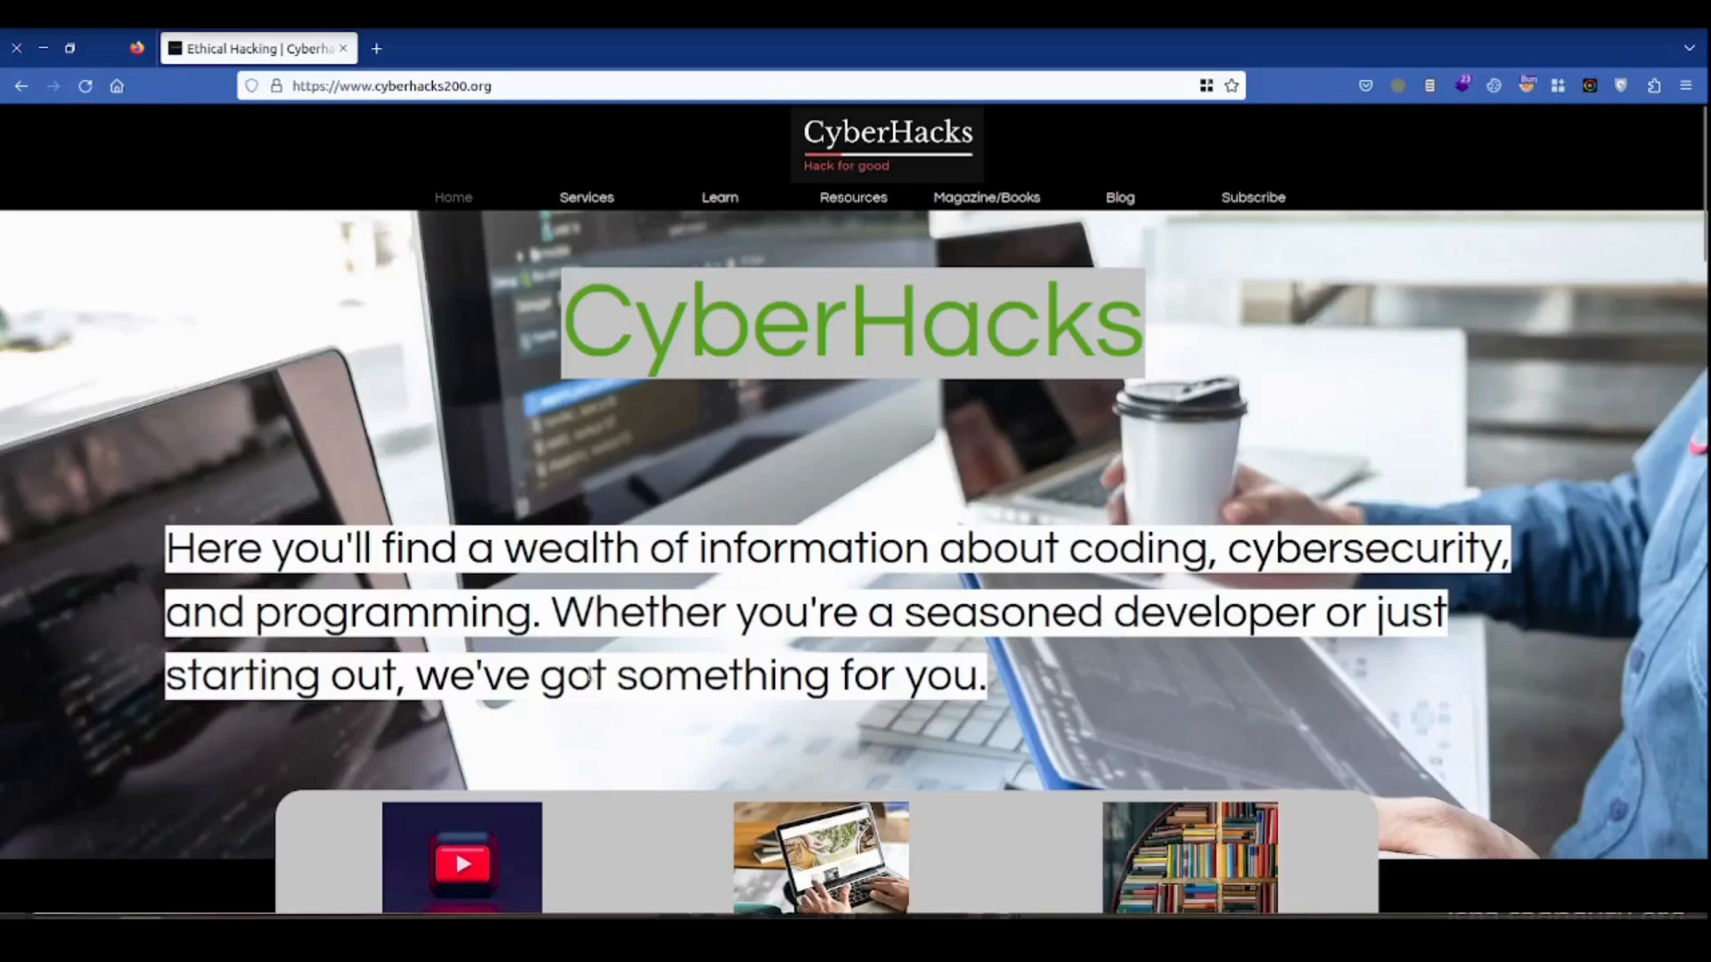
Step: Turn Burp's interception on and reload the cyberhacks200.org page in Firefox
{"action": "key", "text": "alt+Tab"}
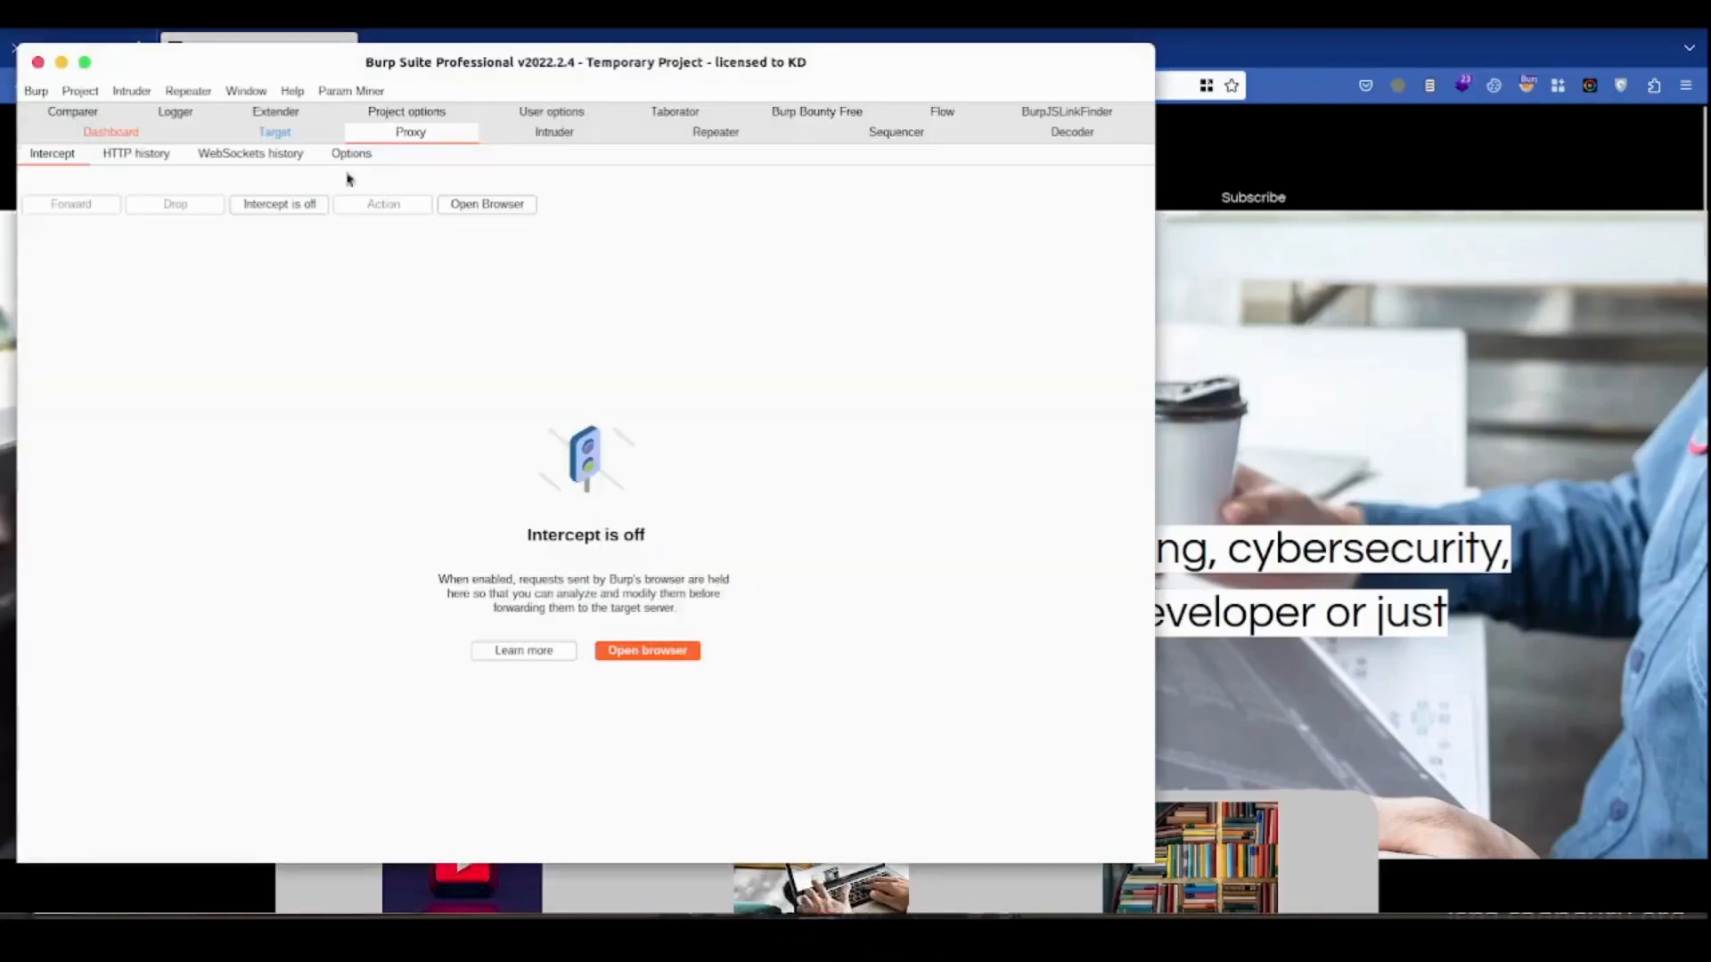
{"action": "left_click", "coordinate": [281, 207]}
{"action": "left_click", "coordinate": [1291, 336]}
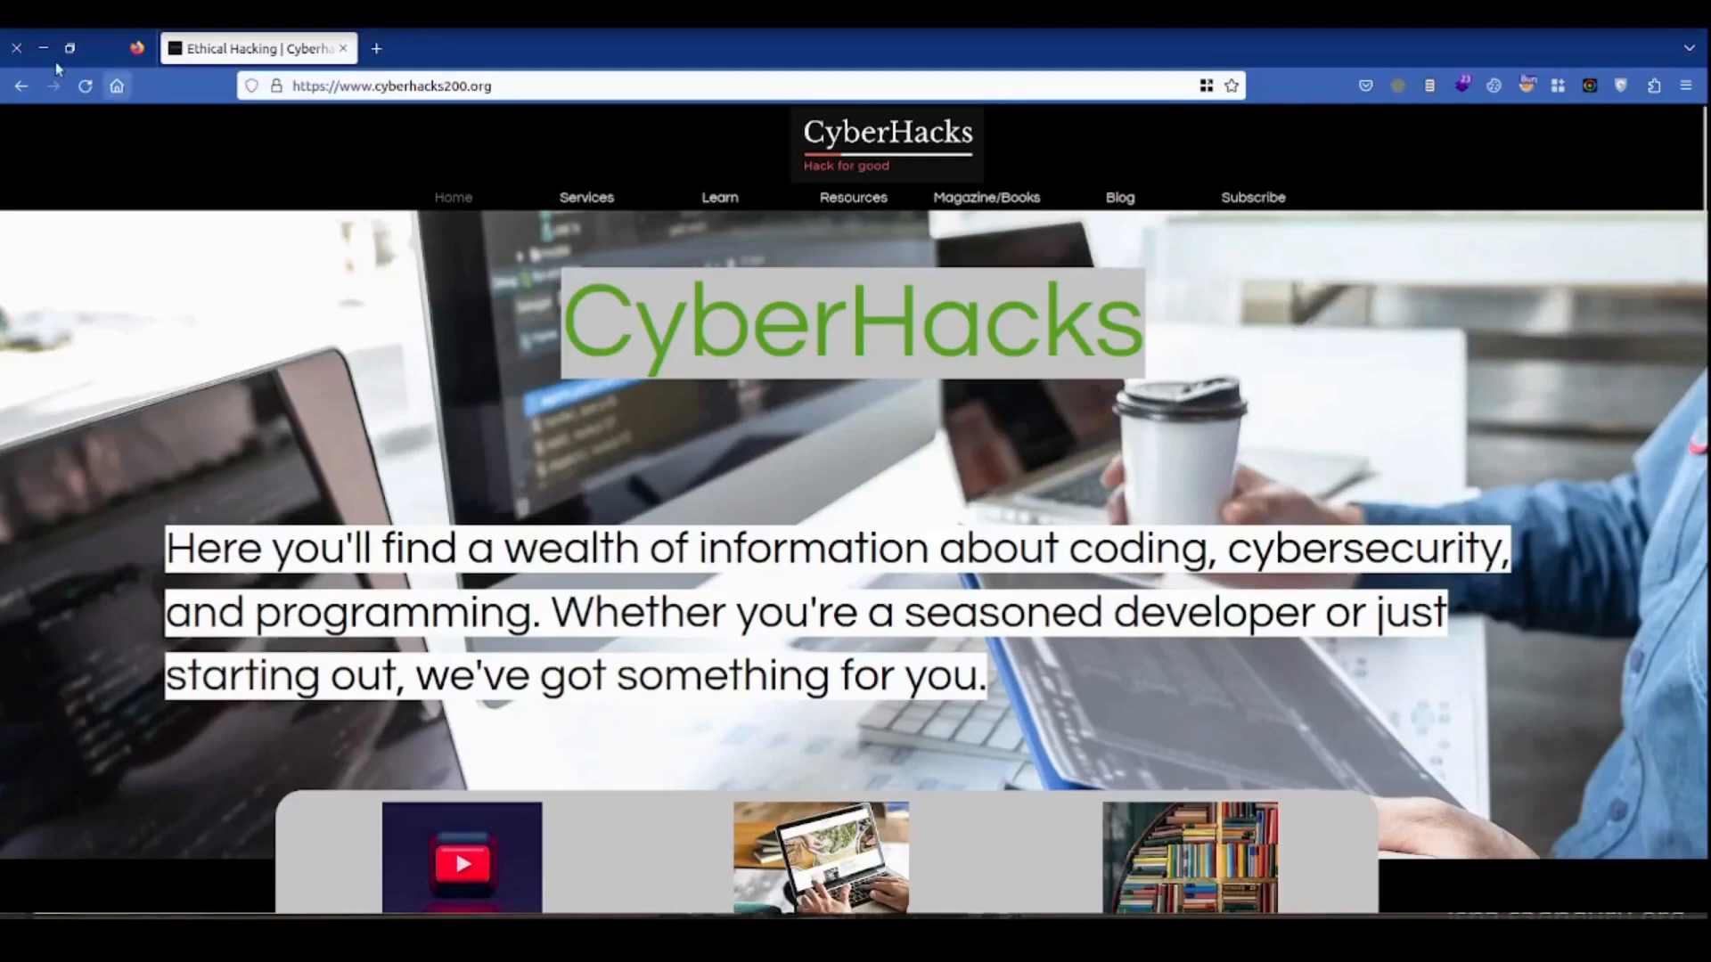
{"action": "left_click", "coordinate": [86, 85]}
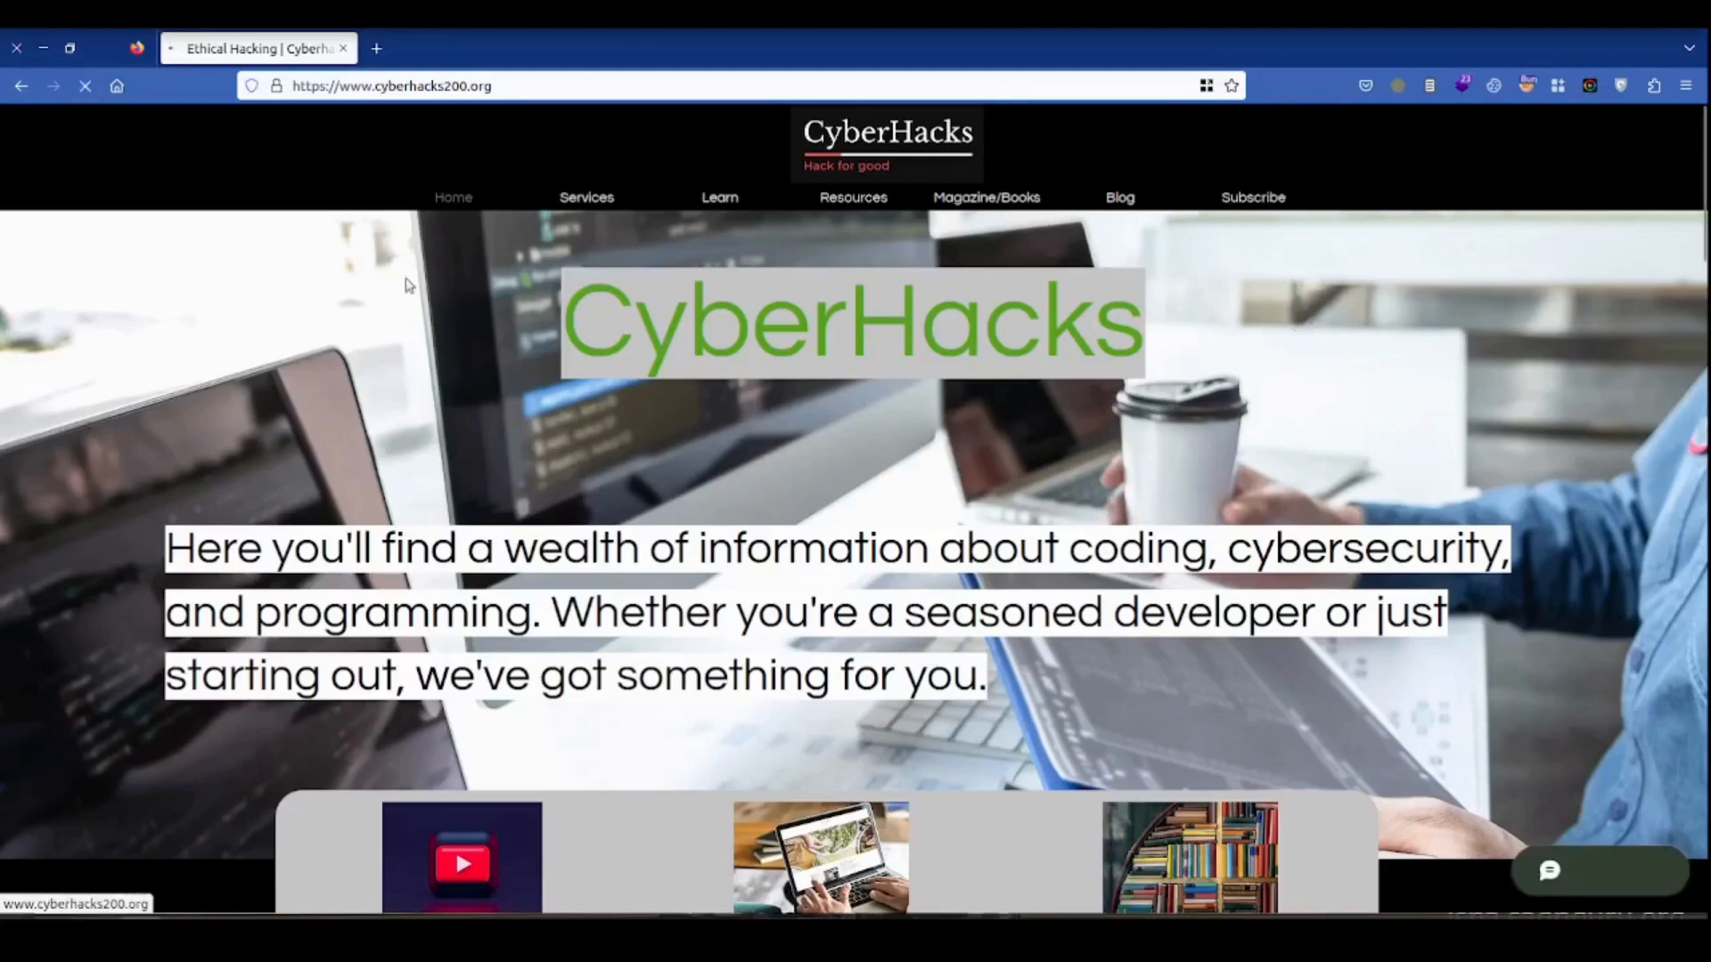
{"action": "key", "text": "alt+Tab"}
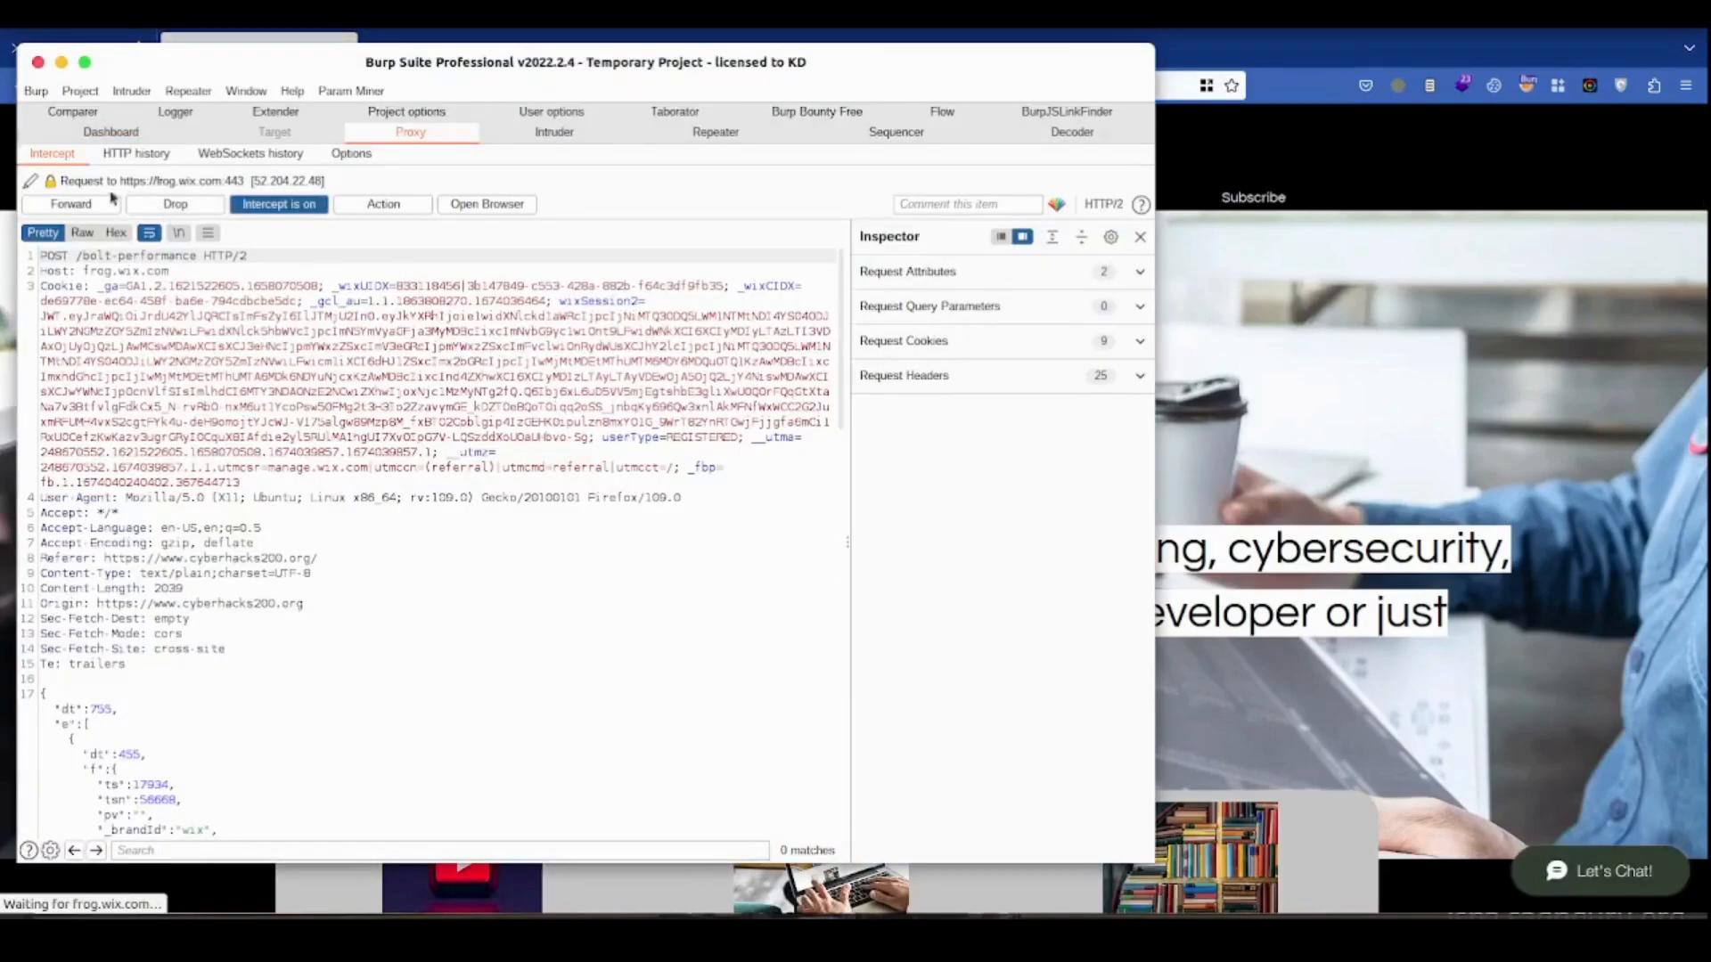
{"action": "left_click", "coordinate": [88, 208]}
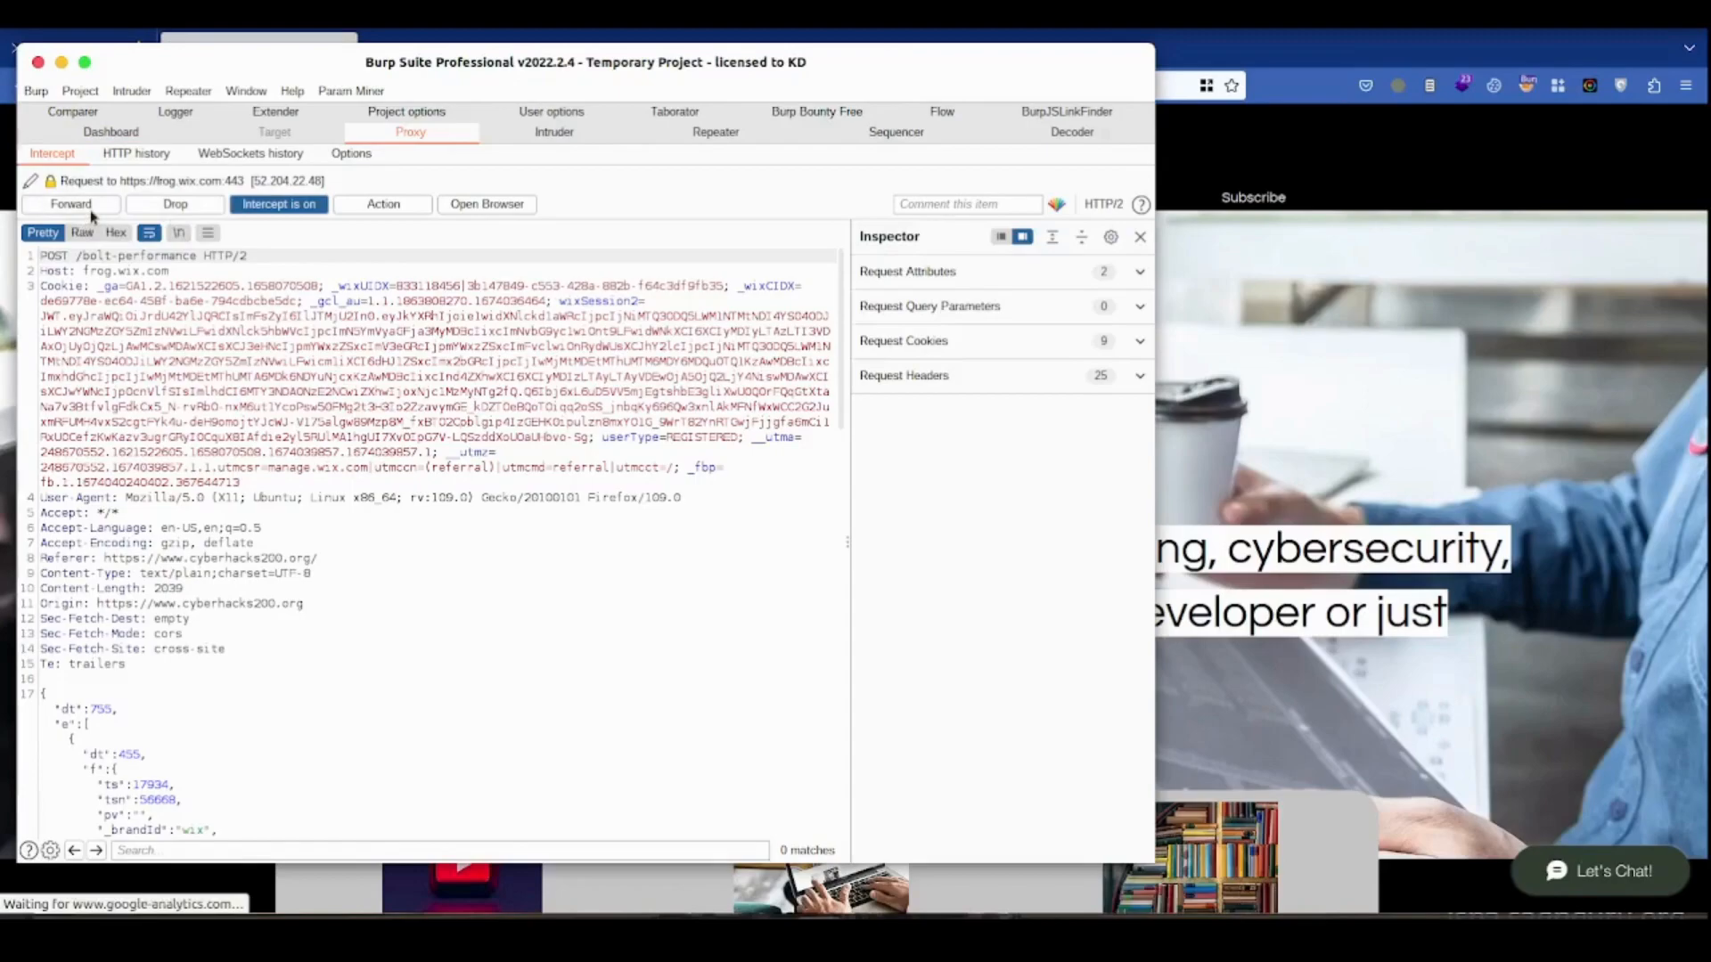
{"action": "left_click", "coordinate": [91, 210]}
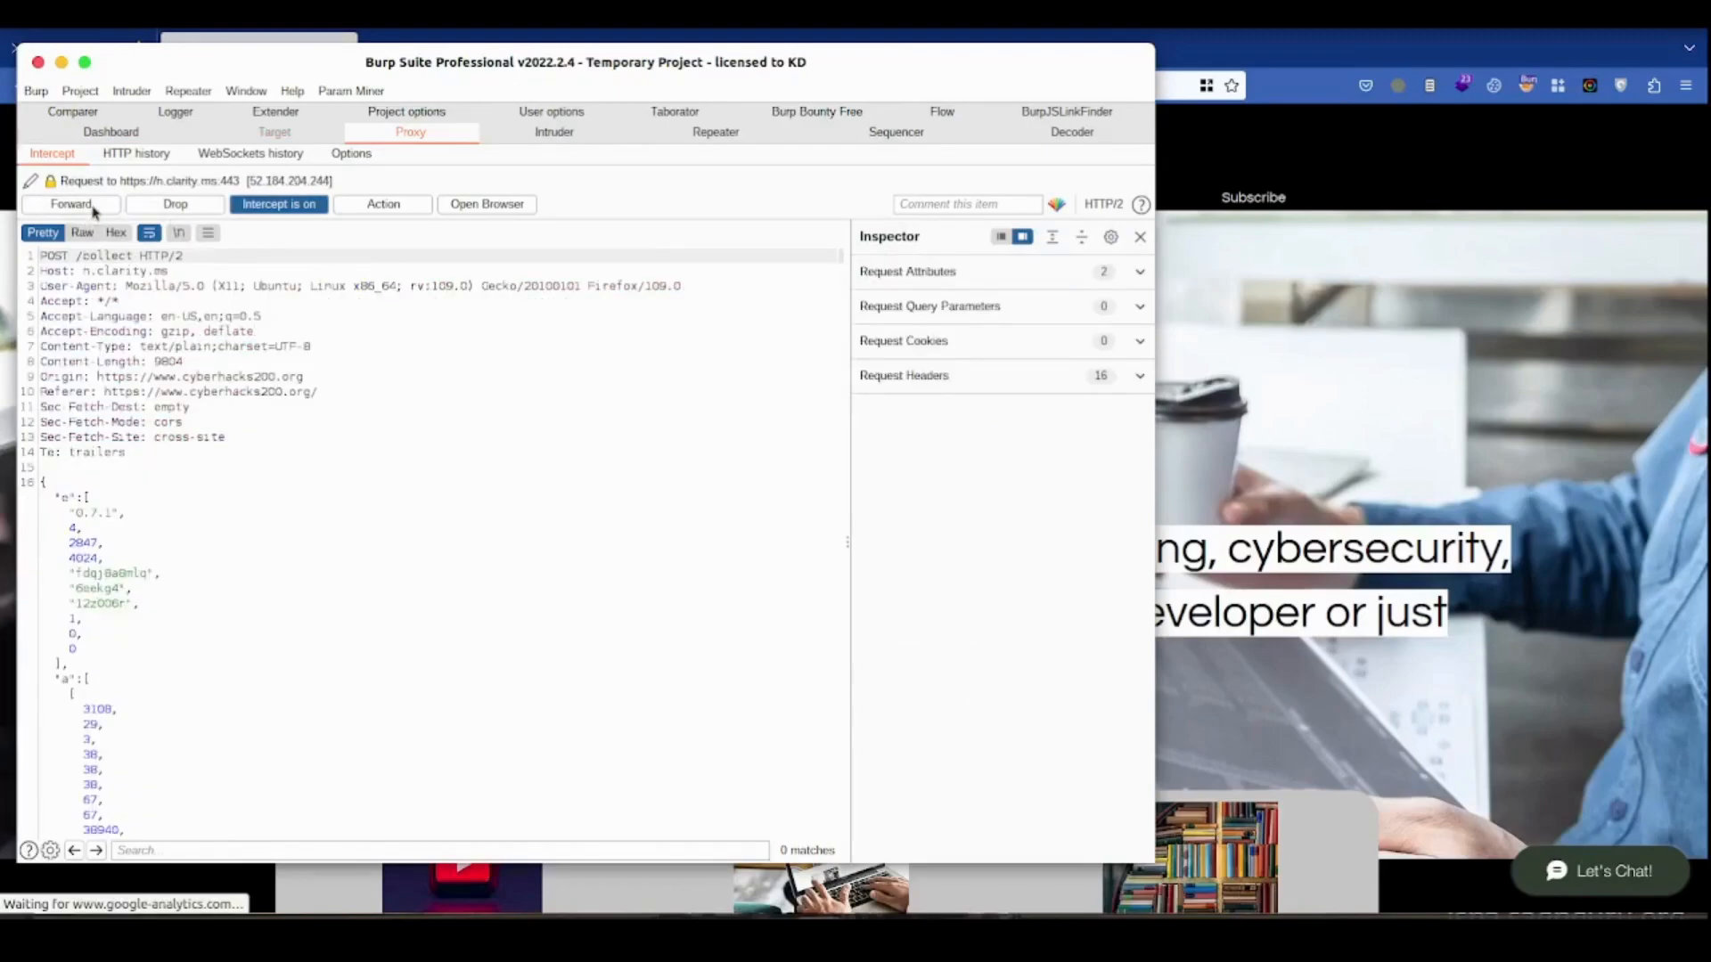
{"action": "left_click", "coordinate": [94, 211]}
{"action": "left_click", "coordinate": [93, 211]}
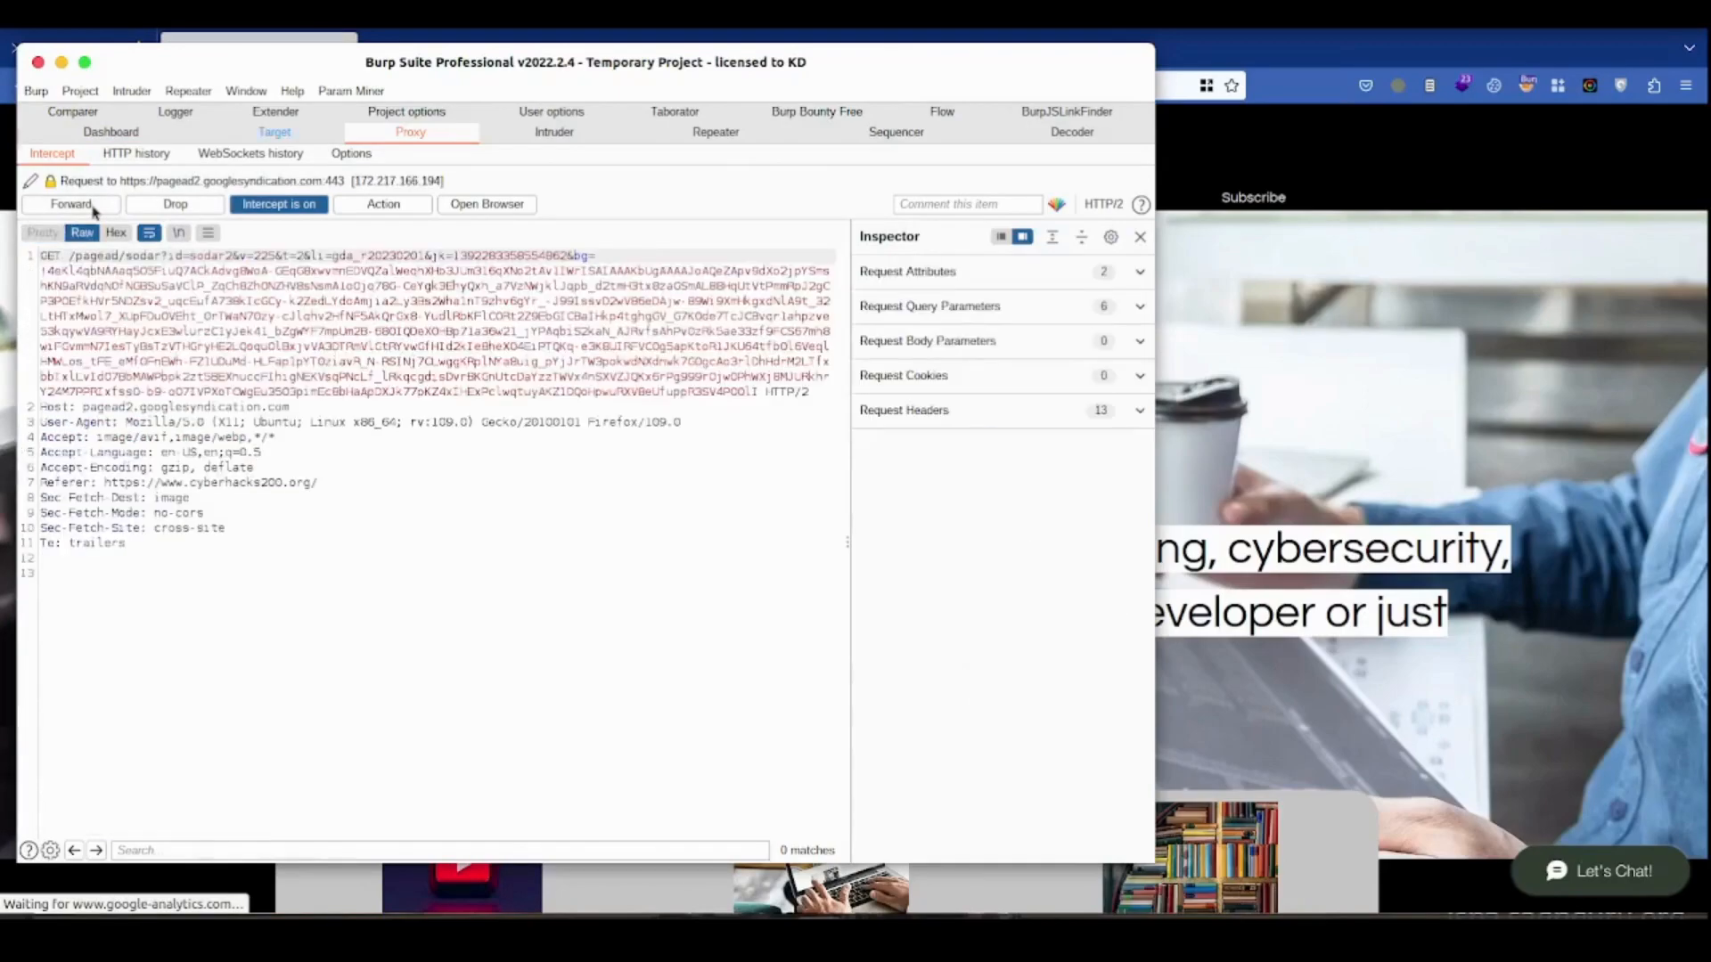
{"action": "left_click", "coordinate": [94, 211]}
{"action": "left_click", "coordinate": [93, 212]}
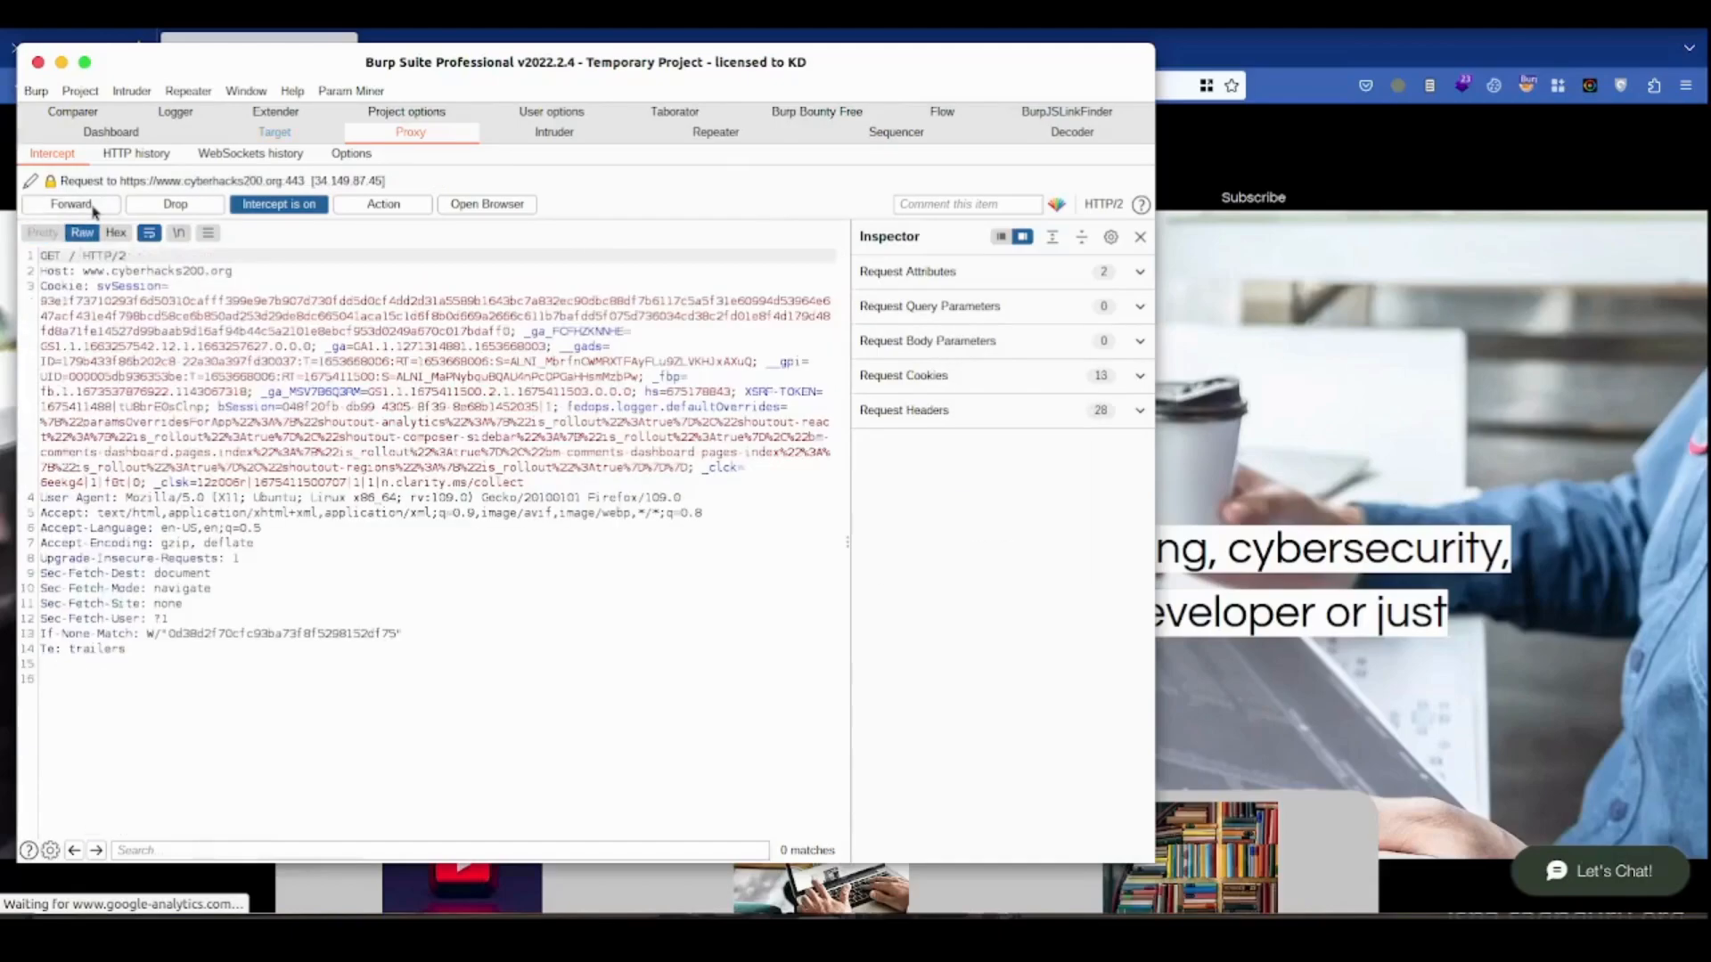
{"action": "left_click", "coordinate": [390, 206]}
{"action": "mouse_move", "coordinate": [474, 603]}
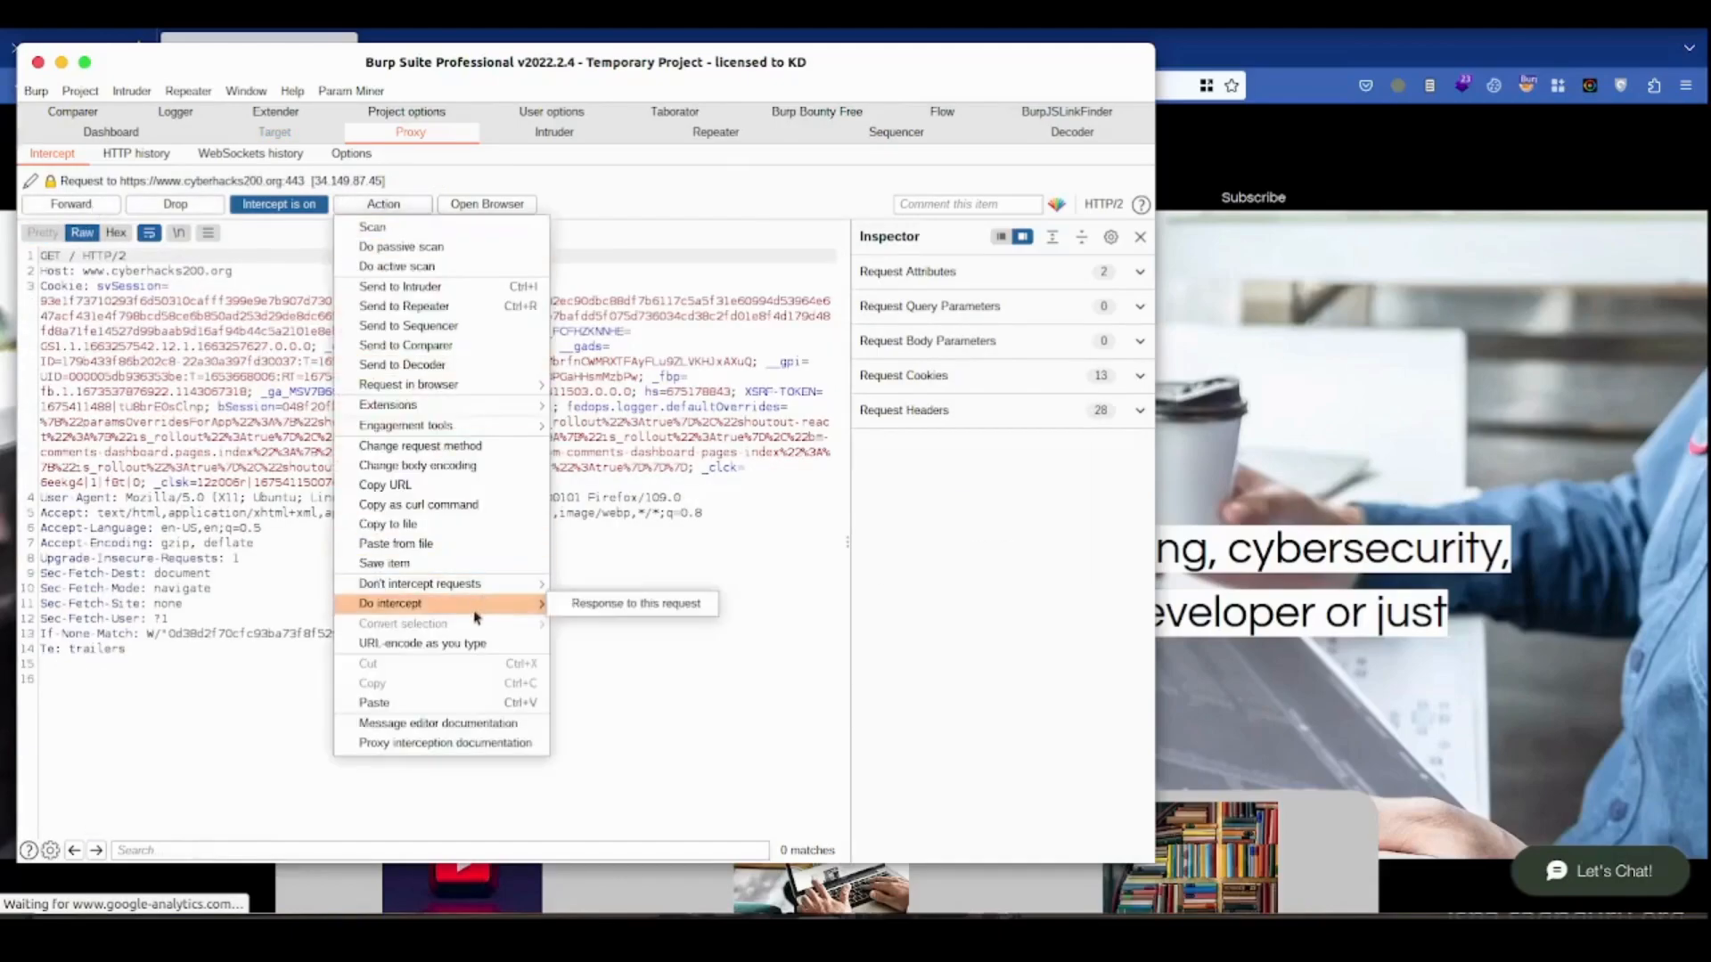
{"action": "left_click", "coordinate": [604, 609]}
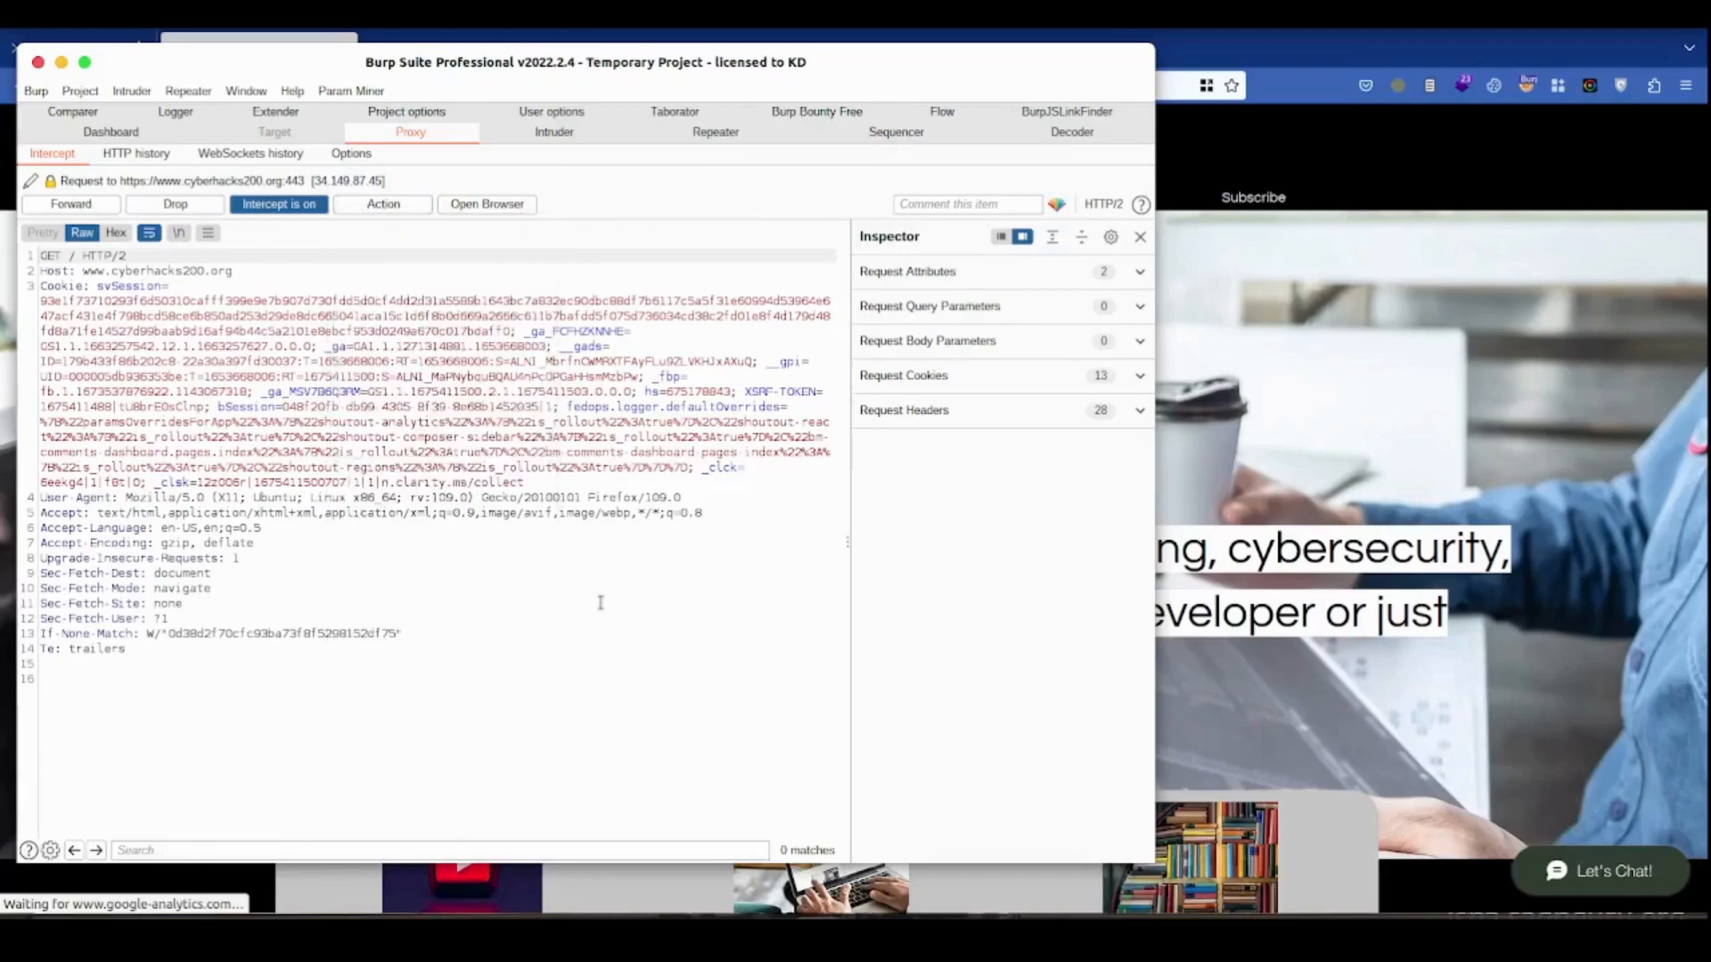
{"action": "left_click", "coordinate": [78, 207]}
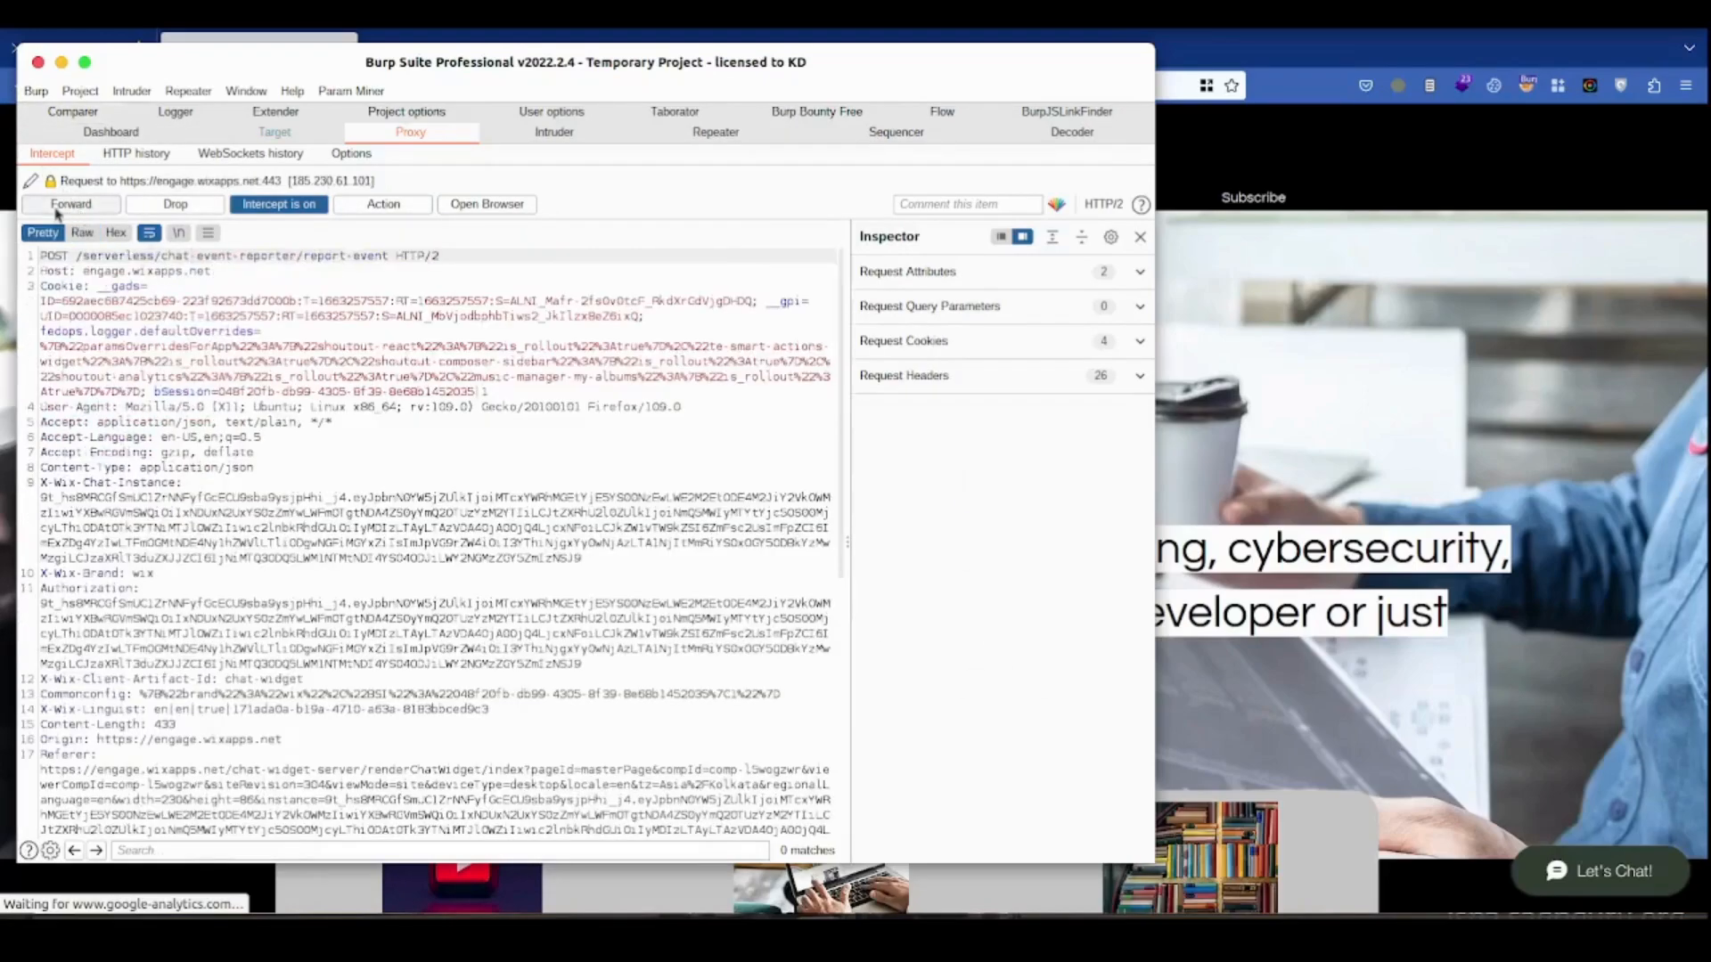
{"action": "left_click", "coordinate": [56, 207]}
{"action": "left_click", "coordinate": [56, 208]}
{"action": "left_click", "coordinate": [56, 208]}
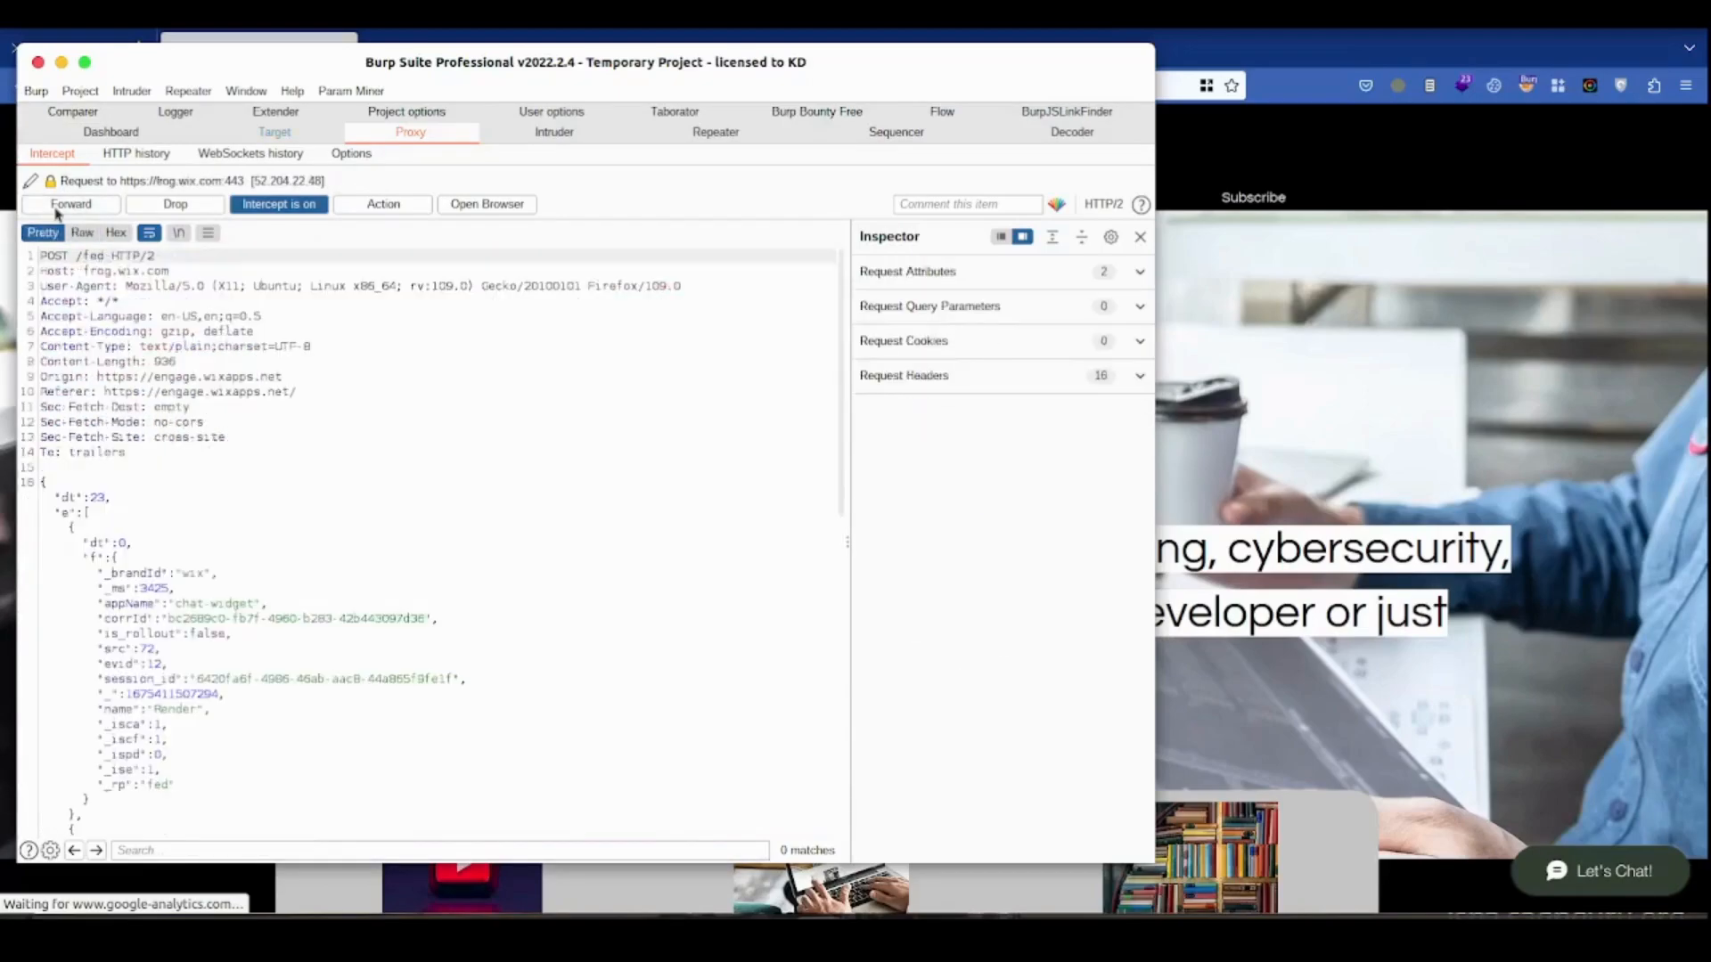
{"action": "left_click", "coordinate": [56, 207]}
{"action": "left_click", "coordinate": [56, 208]}
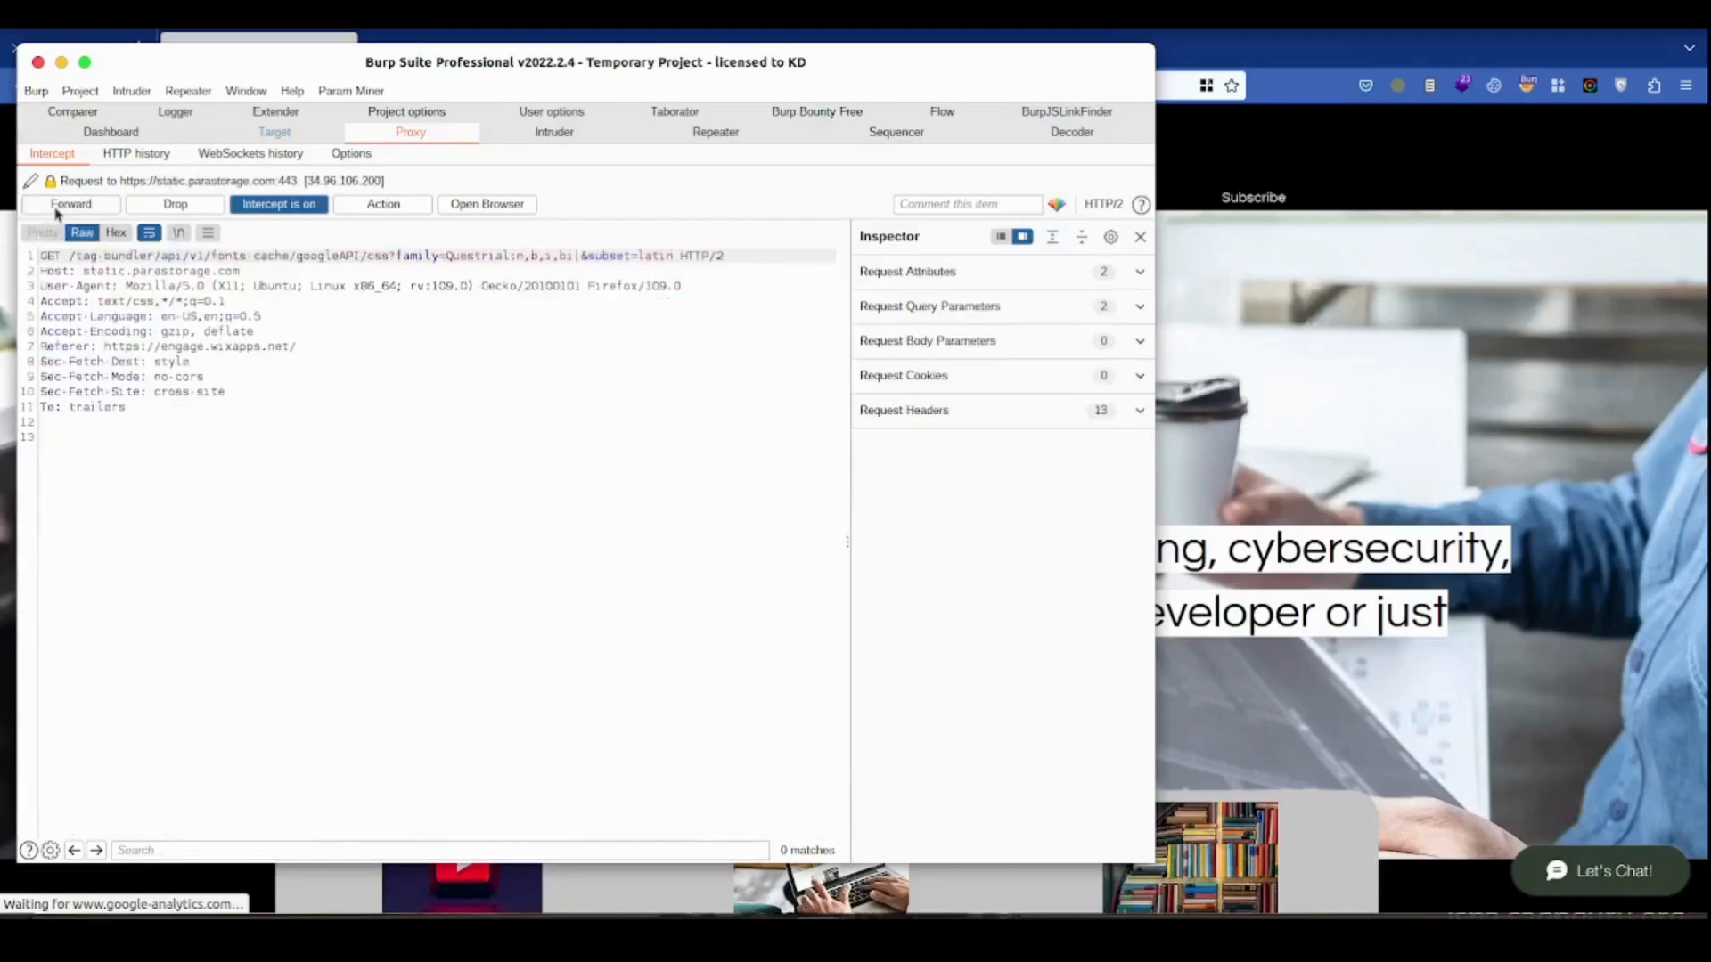
{"action": "left_click", "coordinate": [56, 208]}
{"action": "left_click", "coordinate": [56, 208]}
{"action": "left_click", "coordinate": [56, 208]}
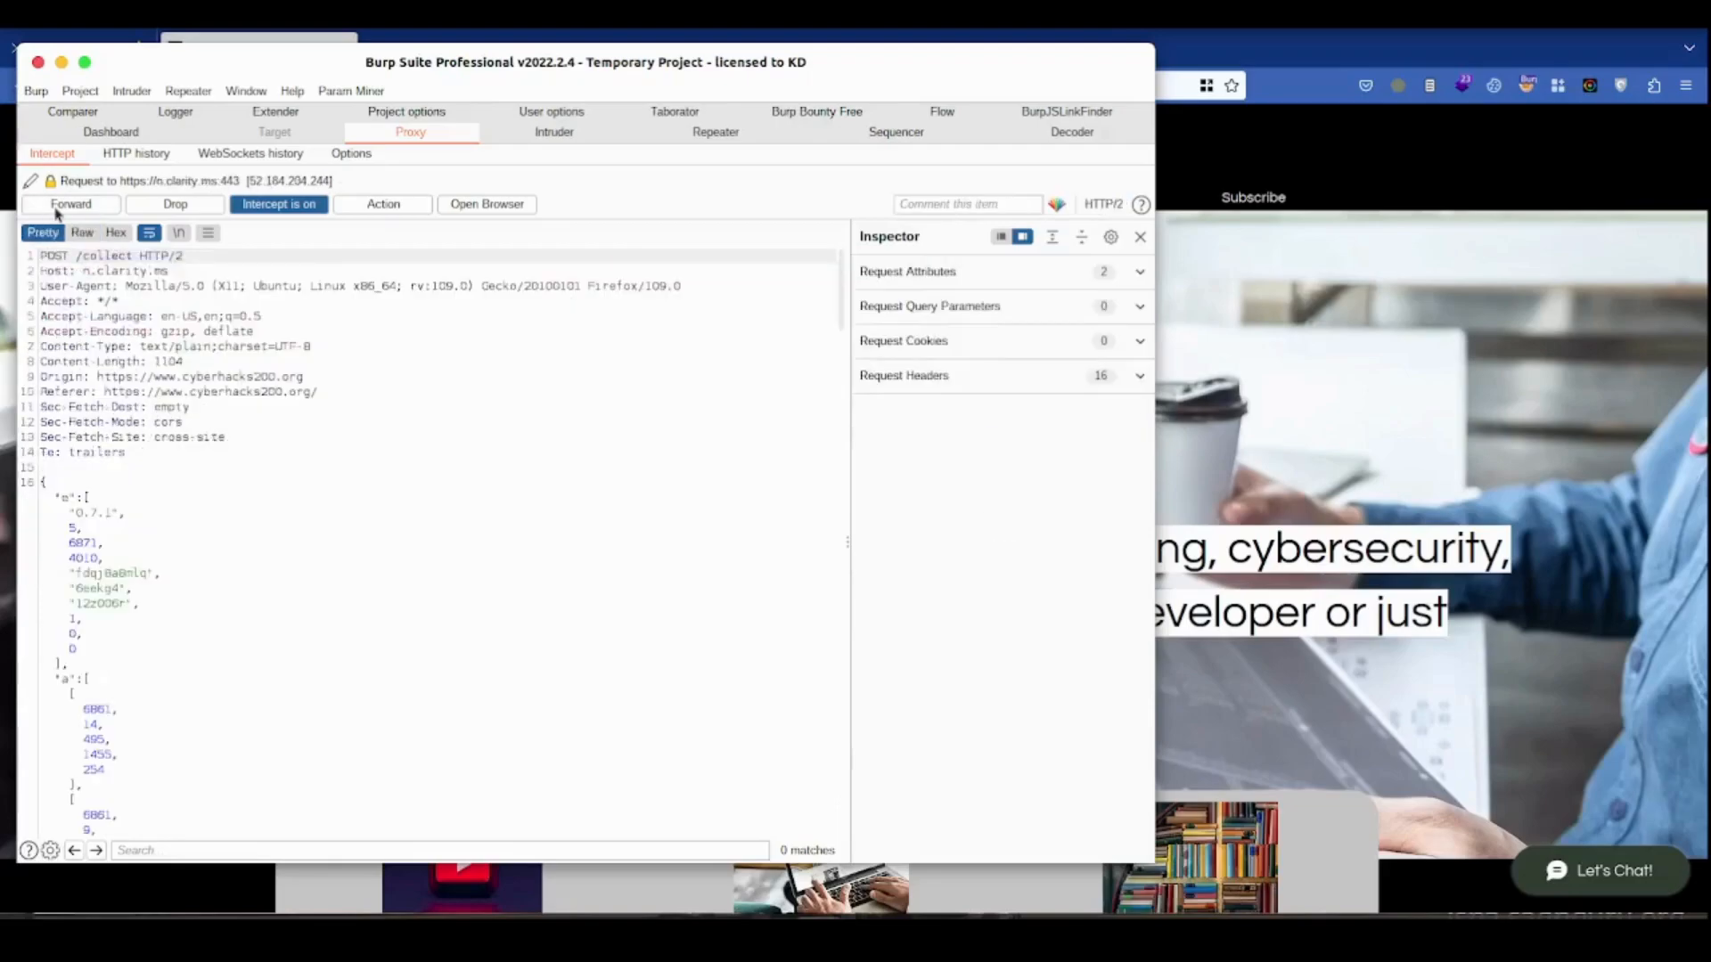
{"action": "left_click", "coordinate": [56, 207]}
{"action": "left_click", "coordinate": [57, 208]}
{"action": "left_click", "coordinate": [56, 207]}
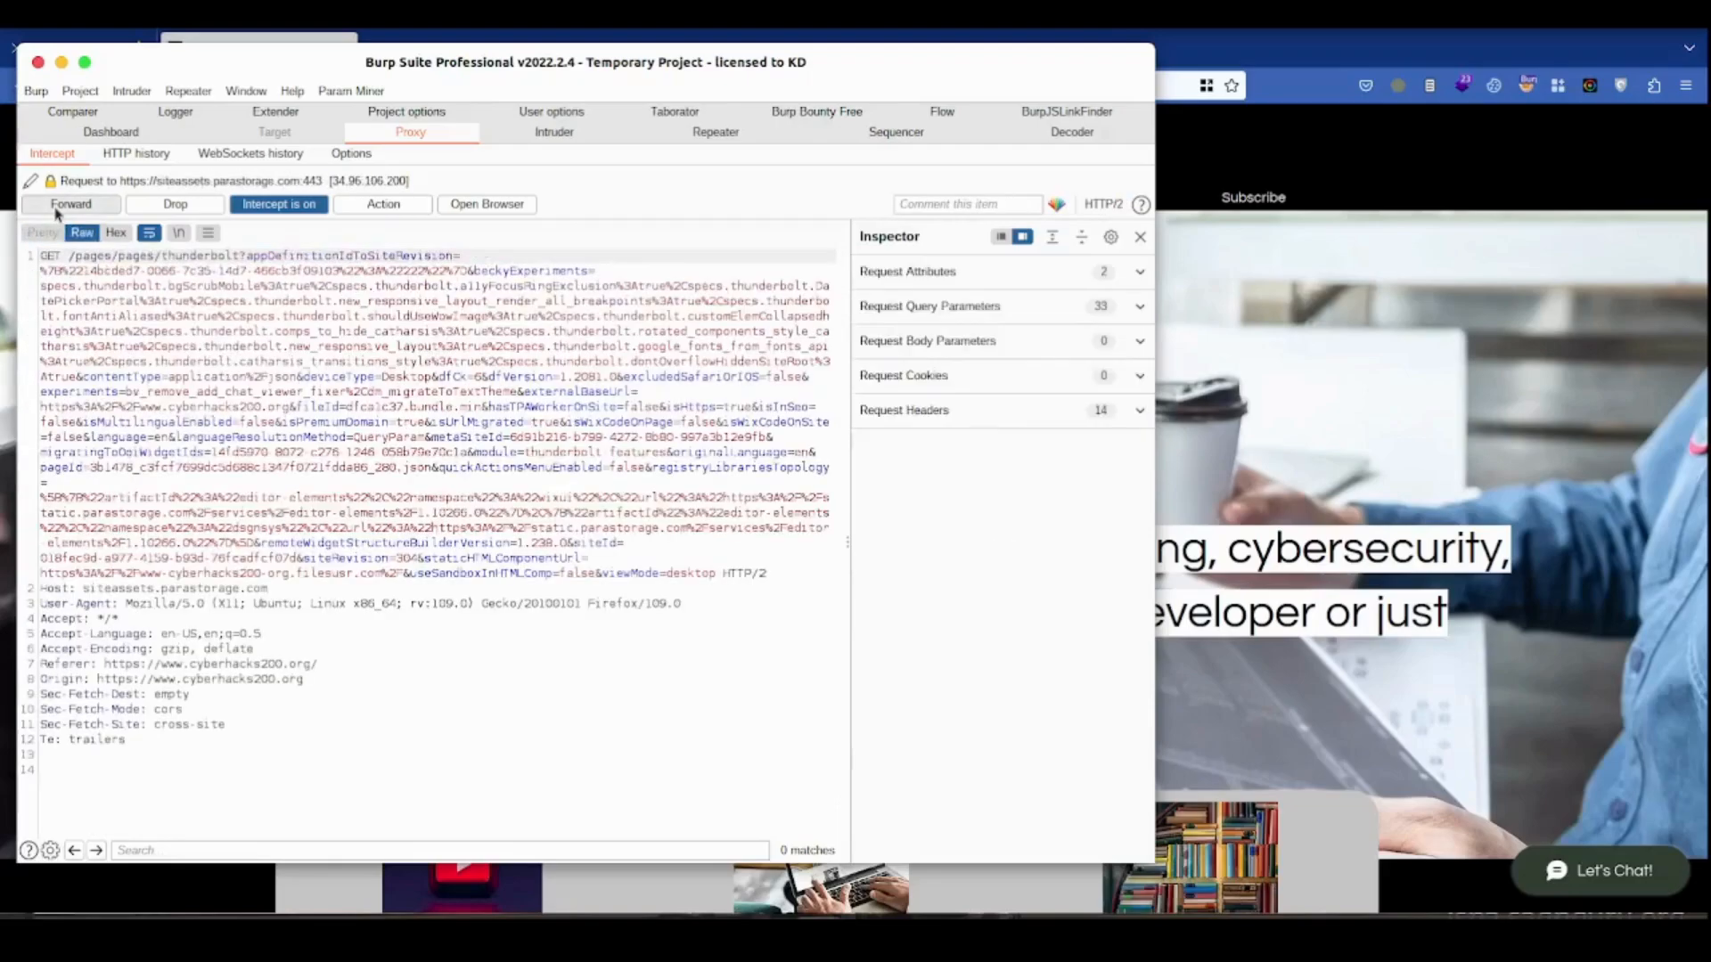
{"action": "left_click", "coordinate": [56, 207]}
{"action": "left_click", "coordinate": [56, 208]}
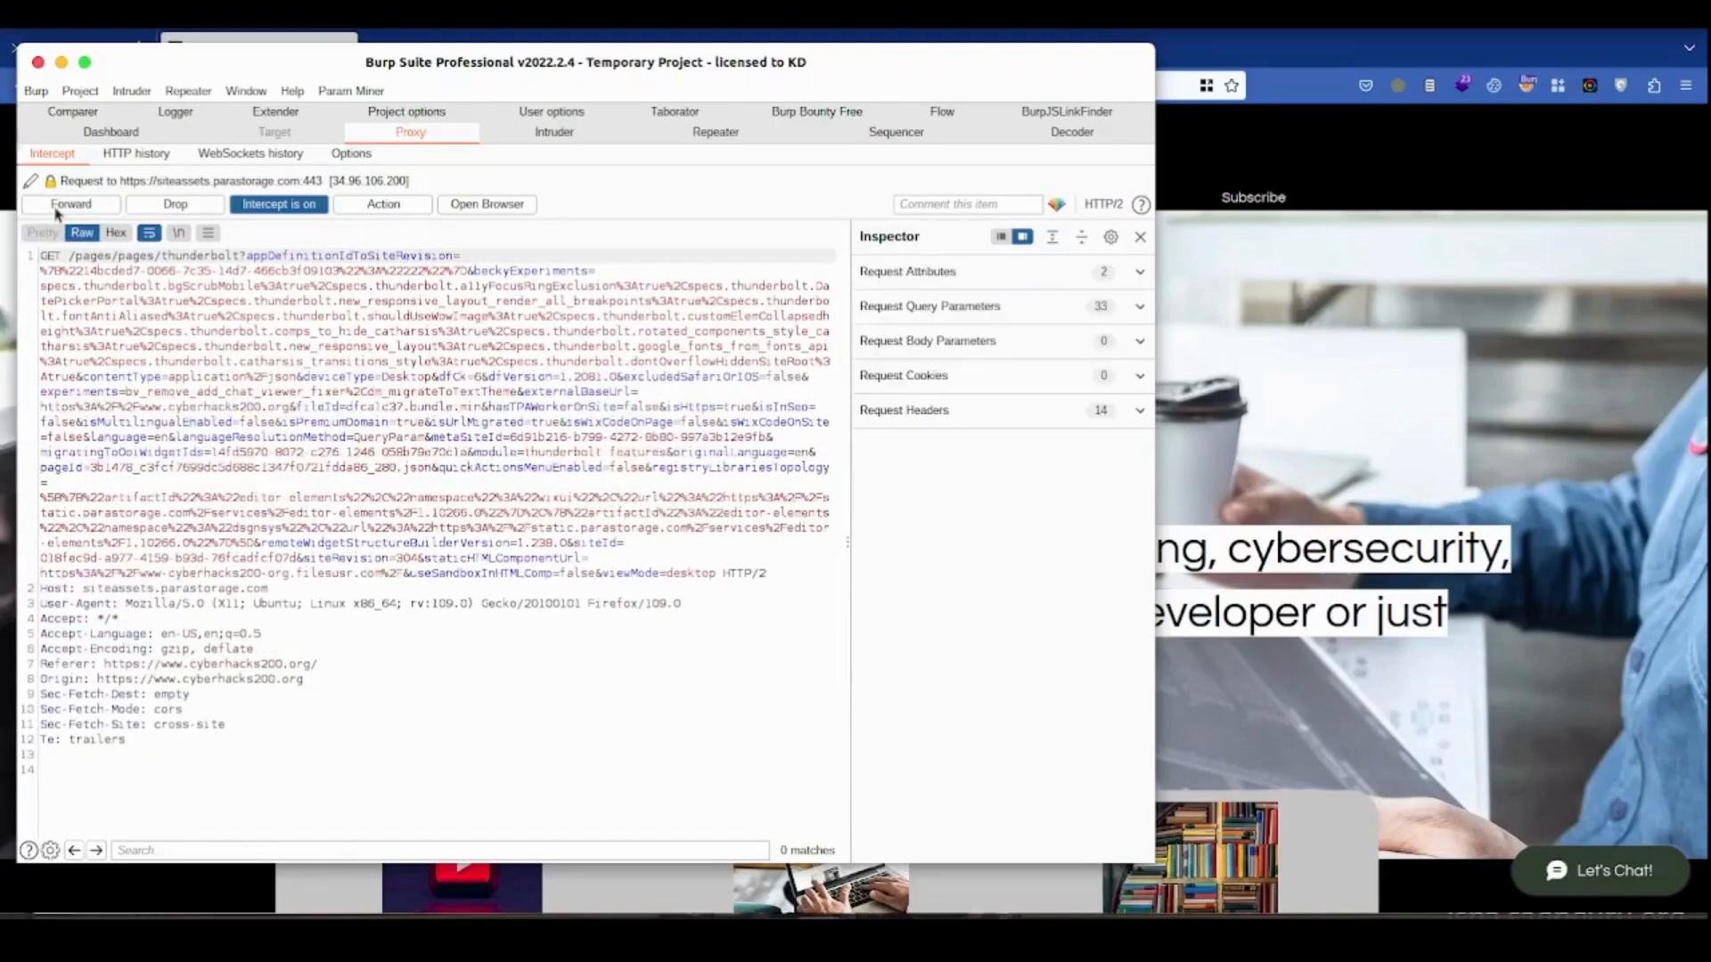
{"action": "left_click", "coordinate": [56, 207]}
{"action": "left_click", "coordinate": [56, 207]}
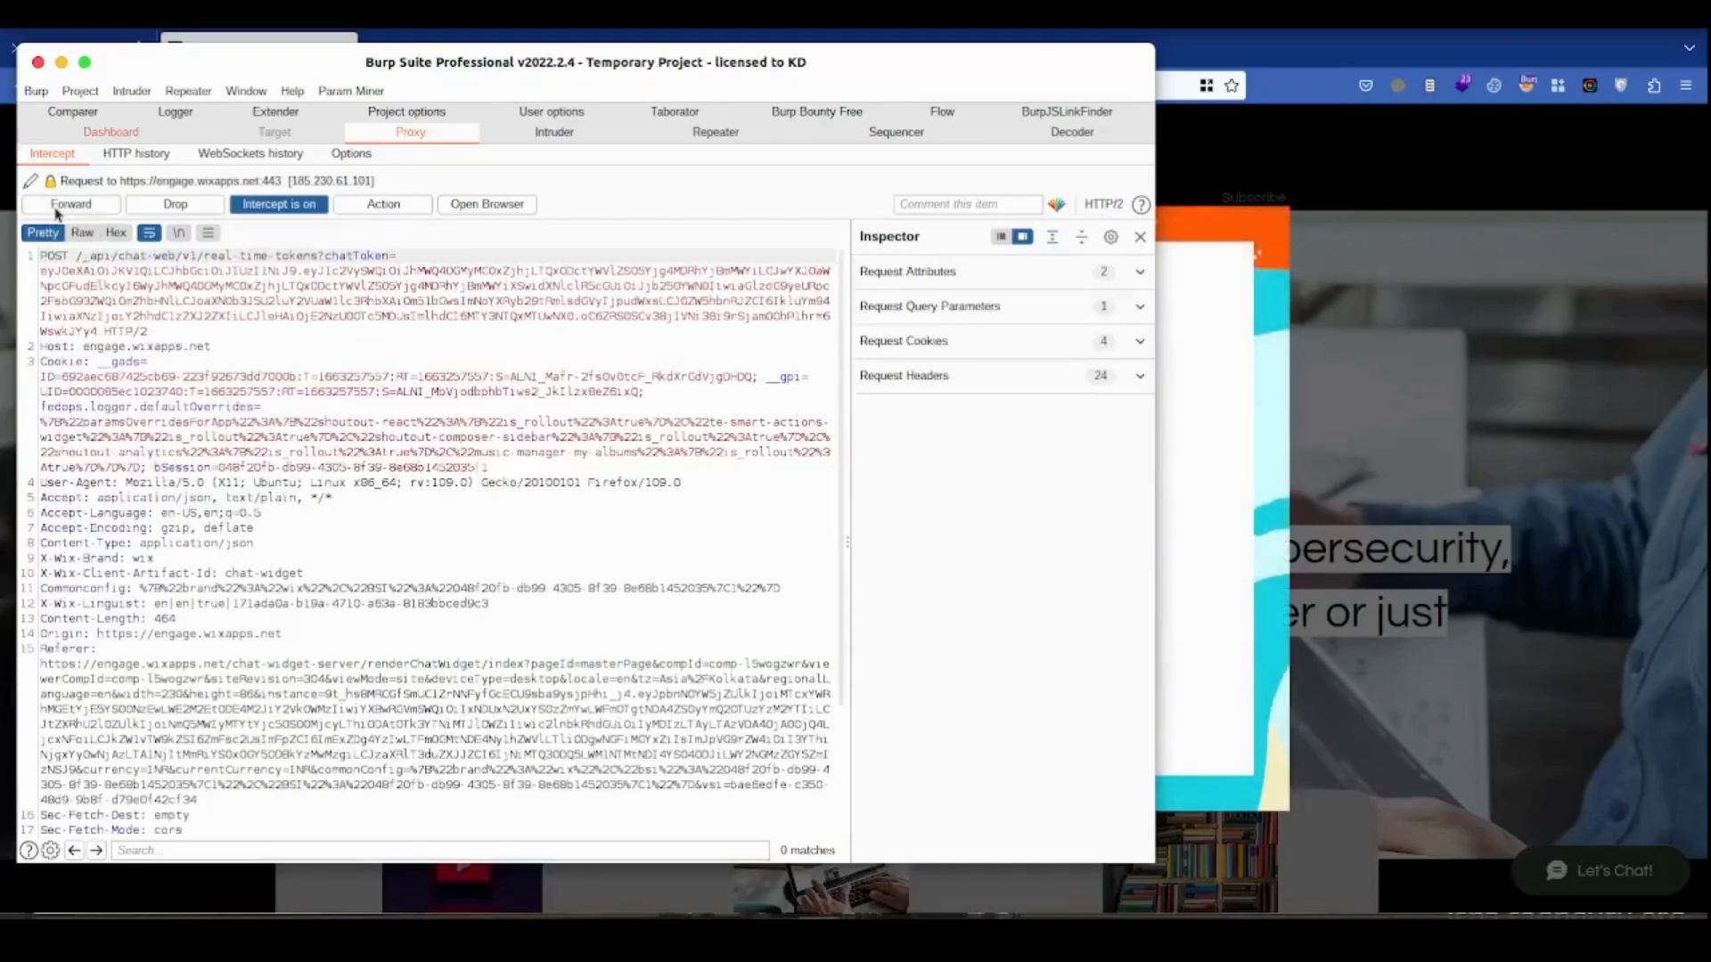
{"action": "left_click", "coordinate": [56, 208]}
{"action": "left_click", "coordinate": [56, 208]}
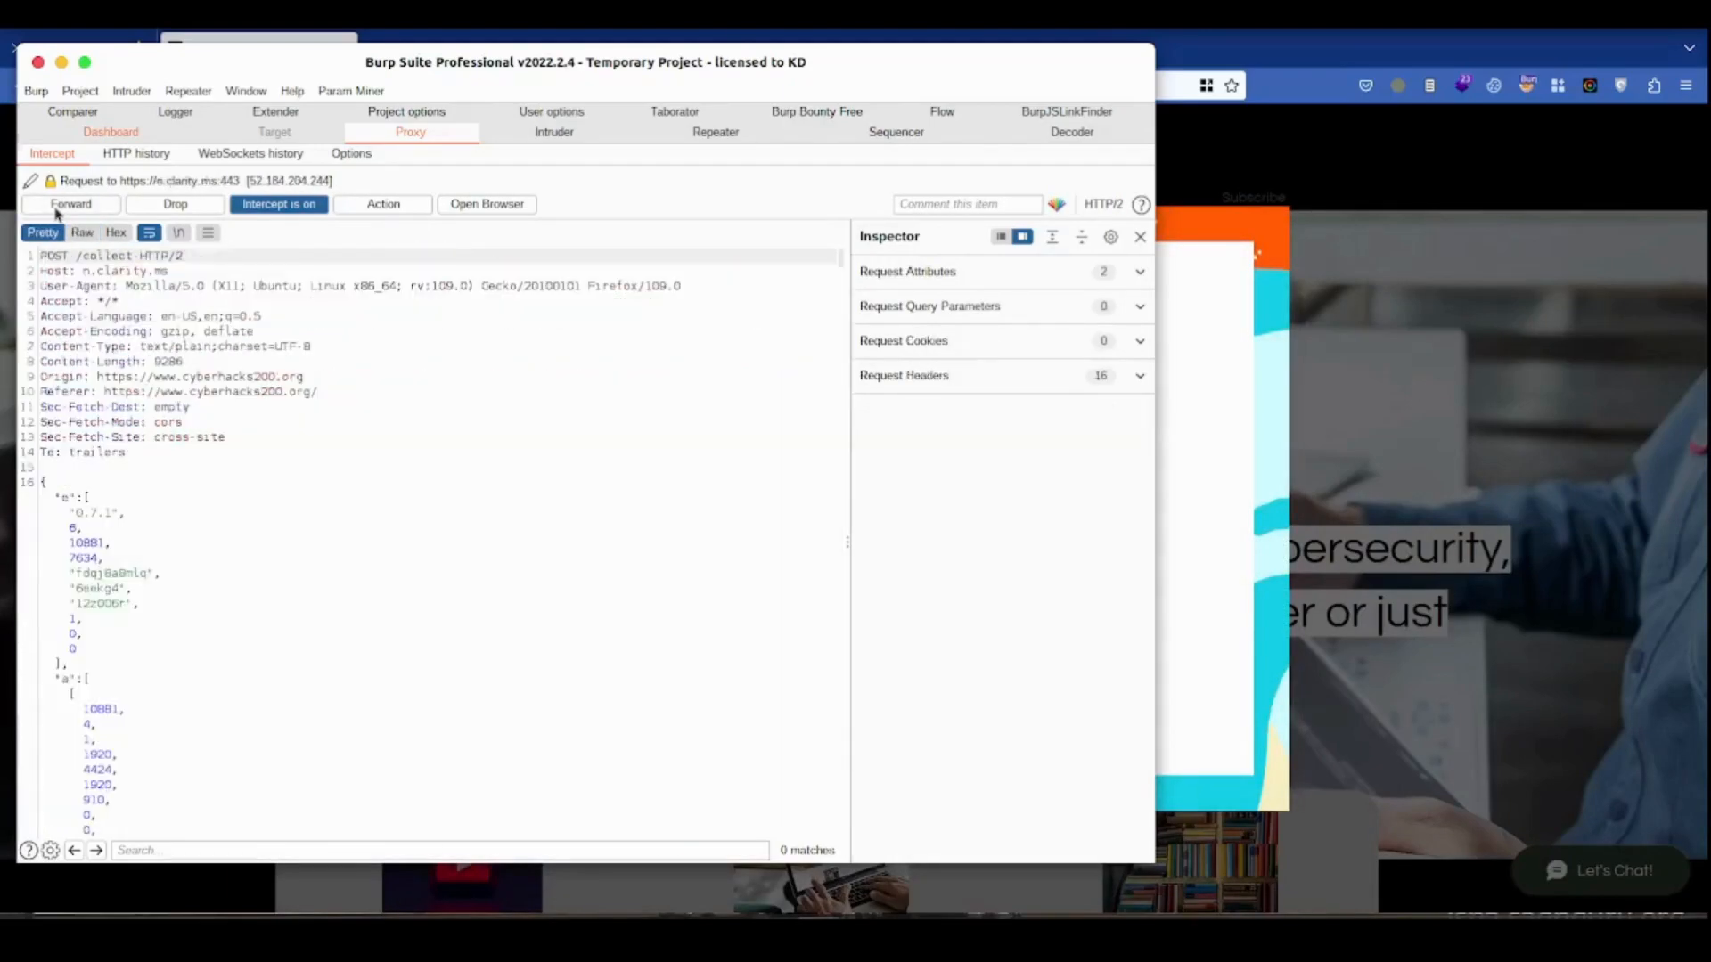
{"action": "left_click", "coordinate": [57, 207]}
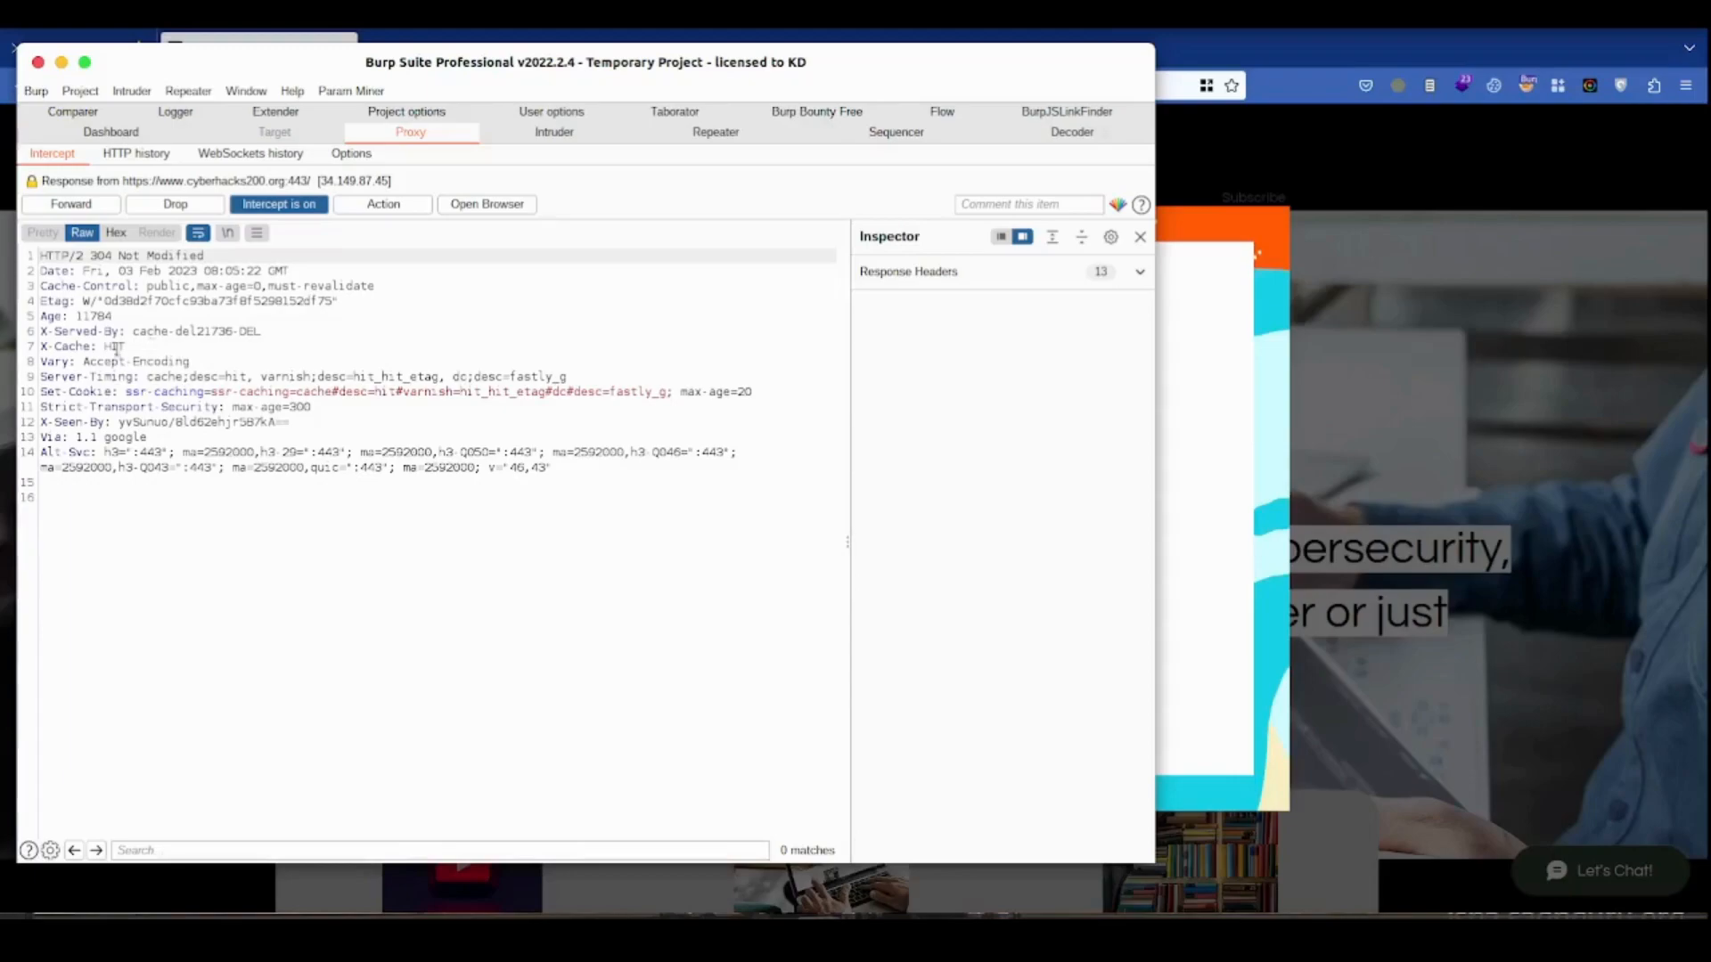
{"action": "left_click_drag", "start_coordinate": [146, 345], "coordinate": [39, 347]}
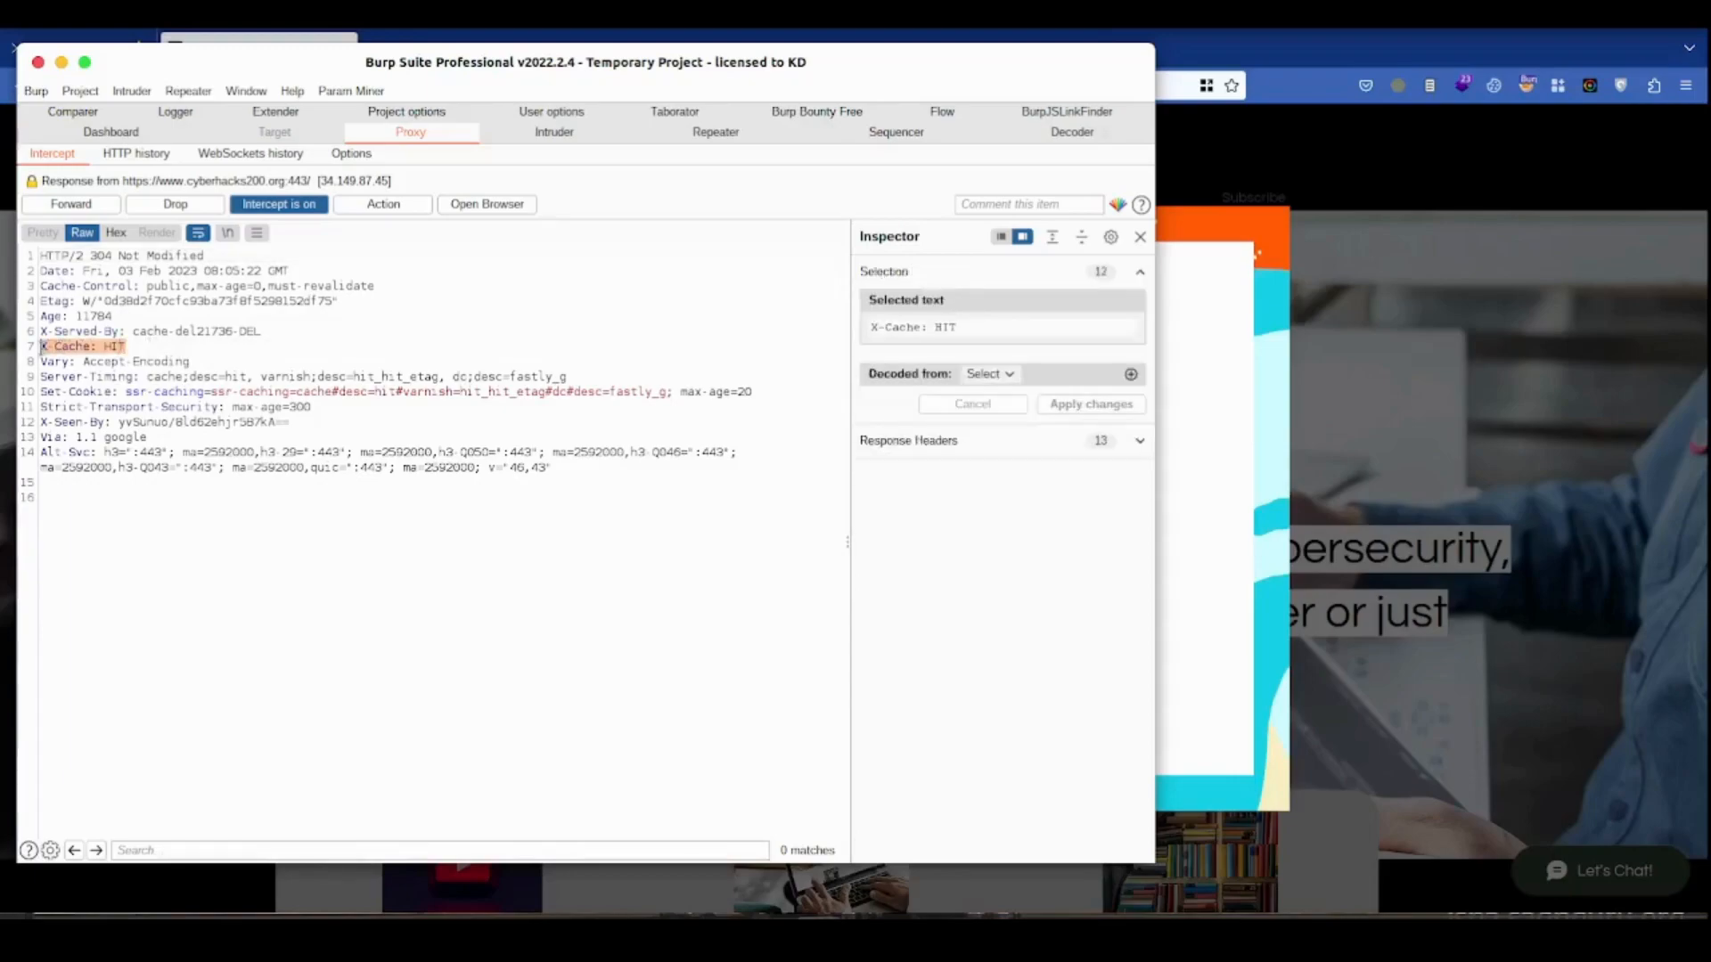
{"action": "key", "text": "BackSpace"}
{"action": "key", "text": "BackSpace"}
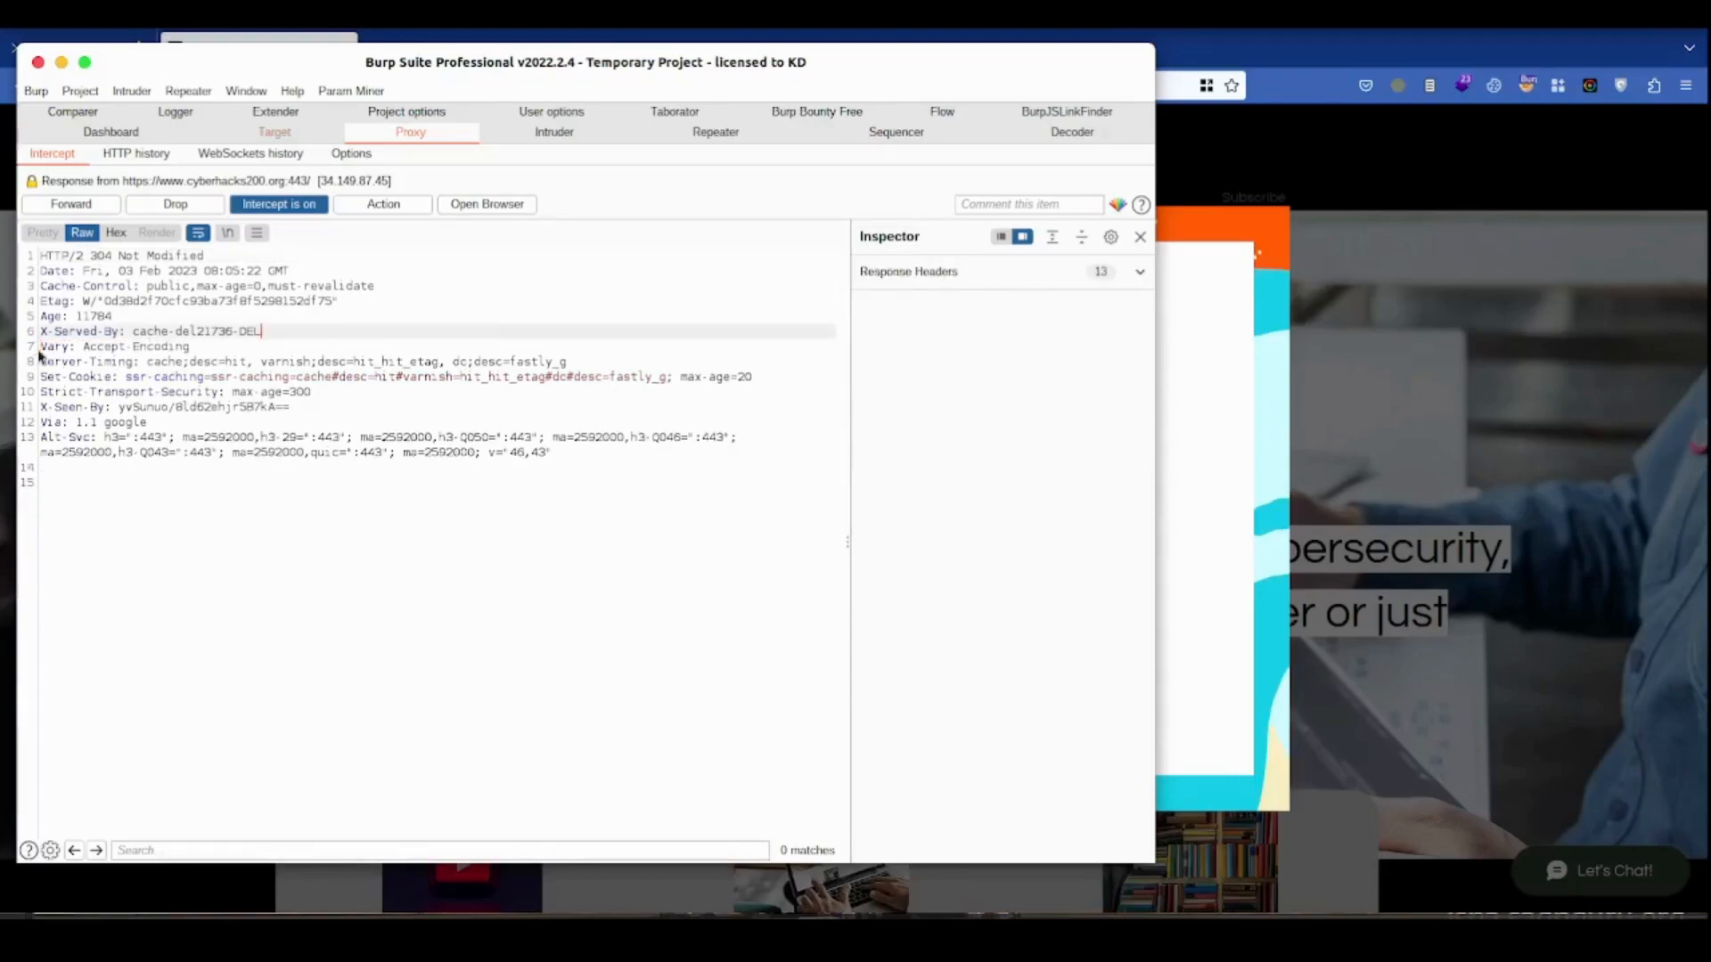
{"action": "left_click", "coordinate": [72, 207]}
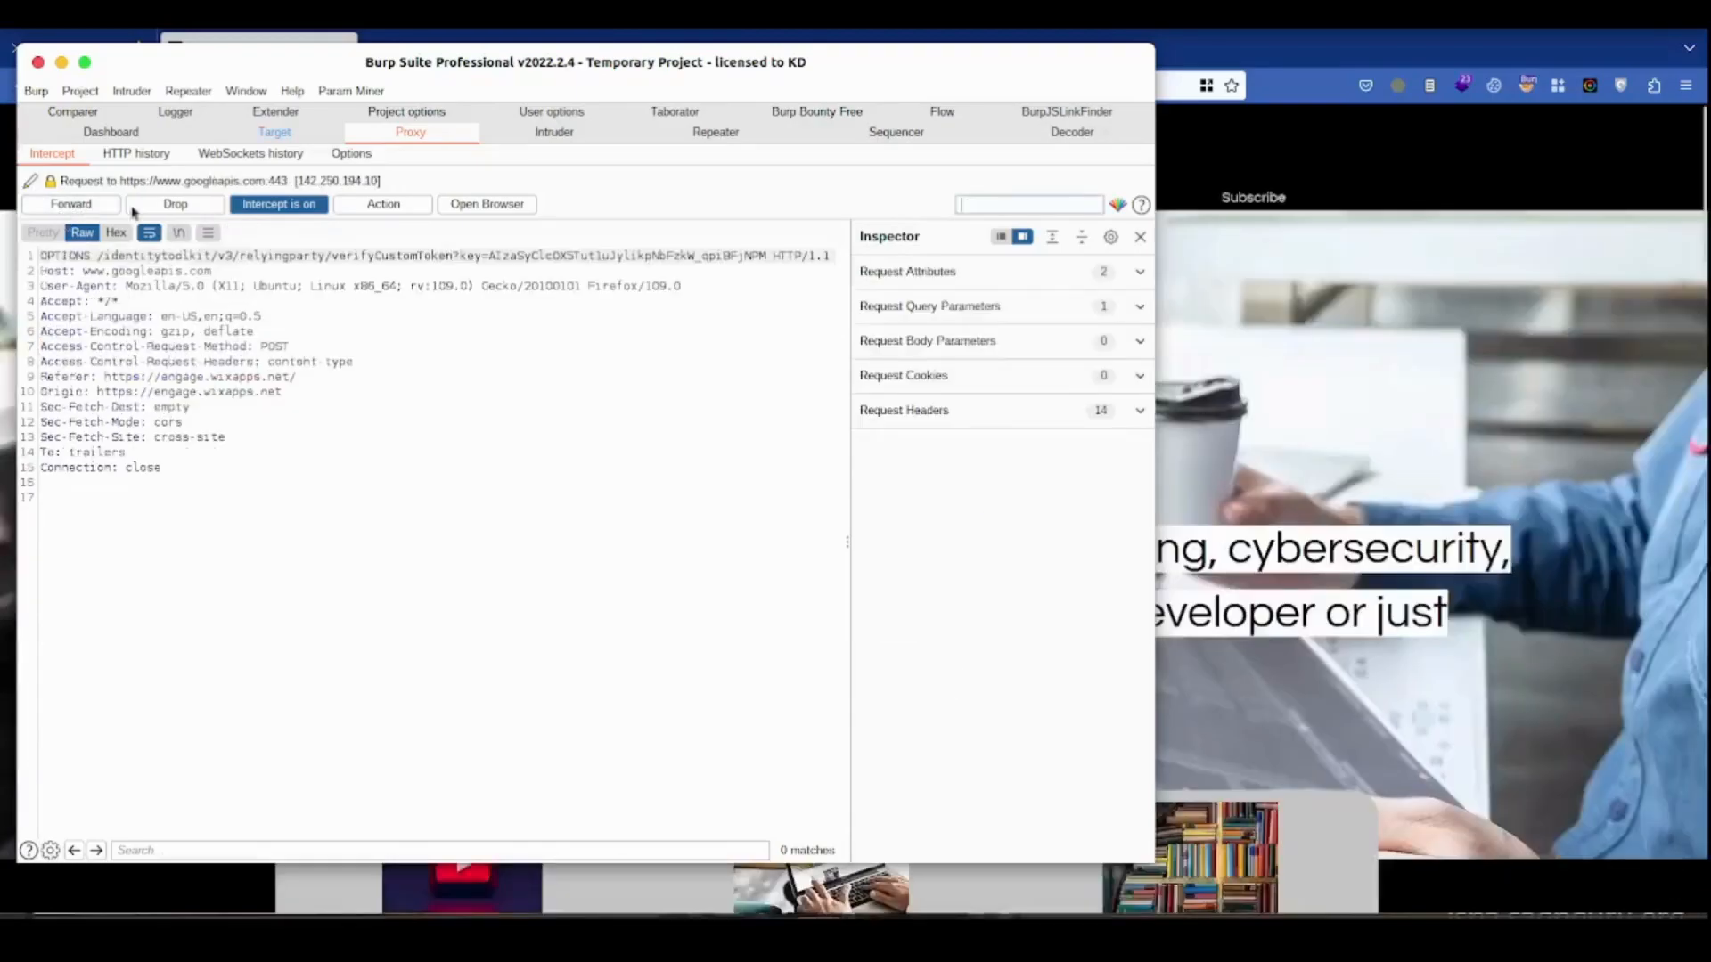
Step: Turn Burp's interception off, reload the cyberhacks200.org page in Firefox, and dismiss its Subscribe popup
{"action": "left_click", "coordinate": [282, 205]}
{"action": "left_click", "coordinate": [1234, 296]}
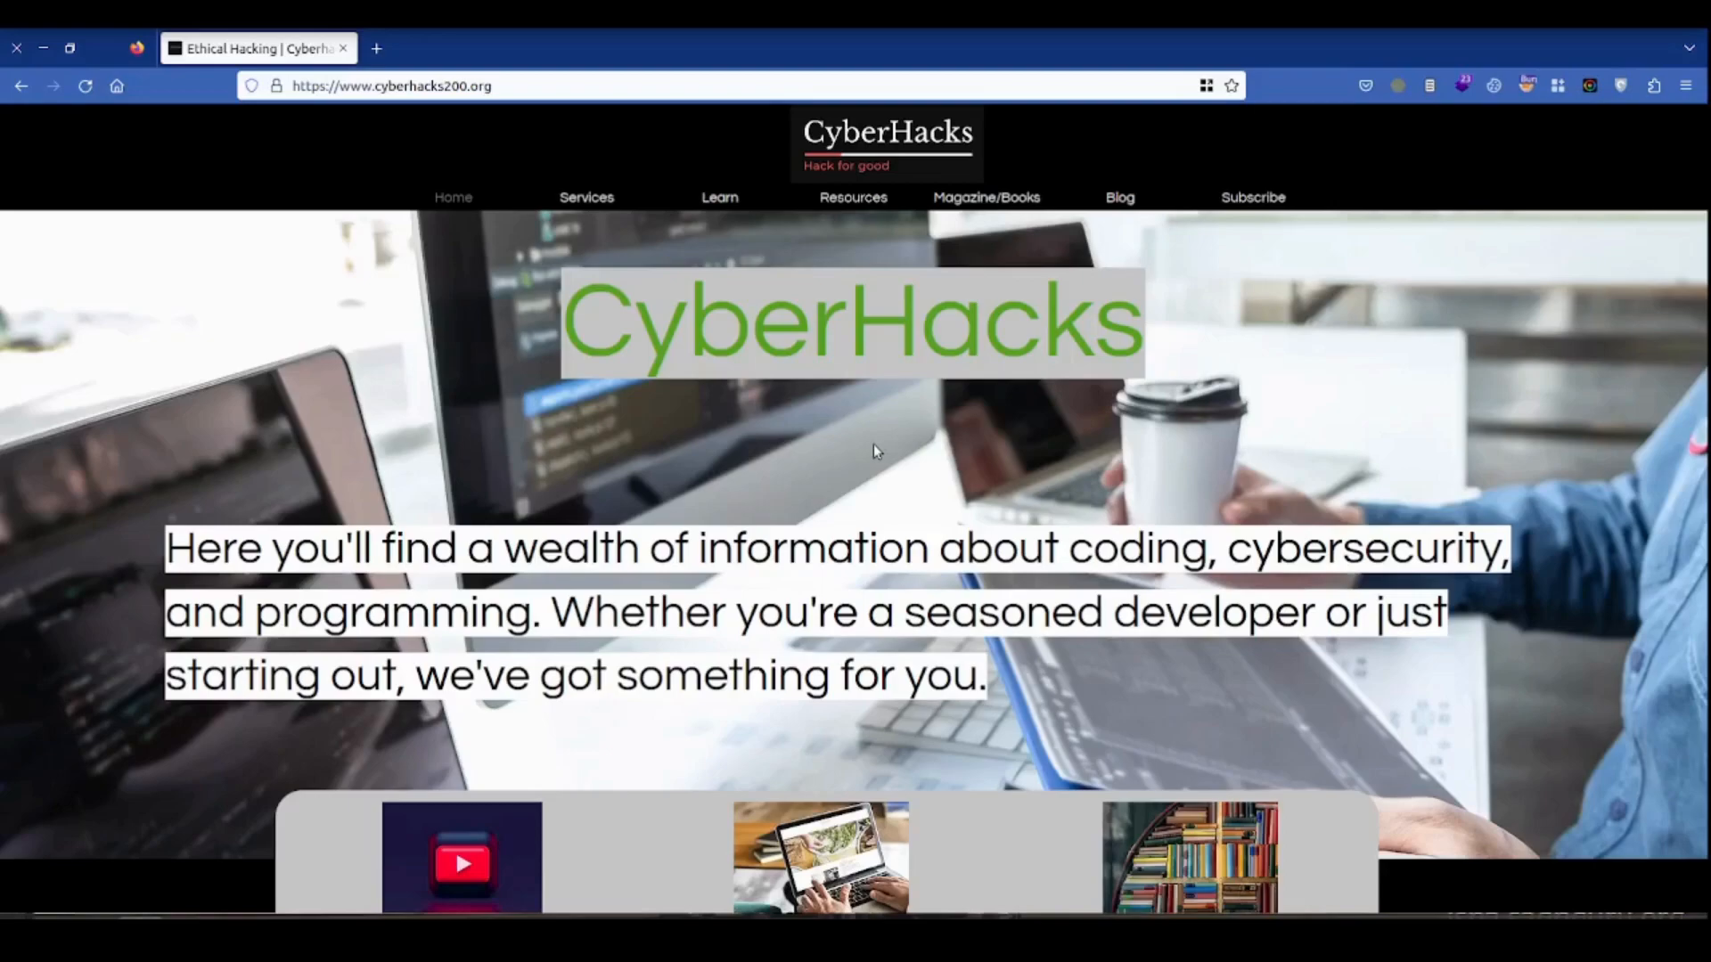
{"action": "key", "text": "F5"}
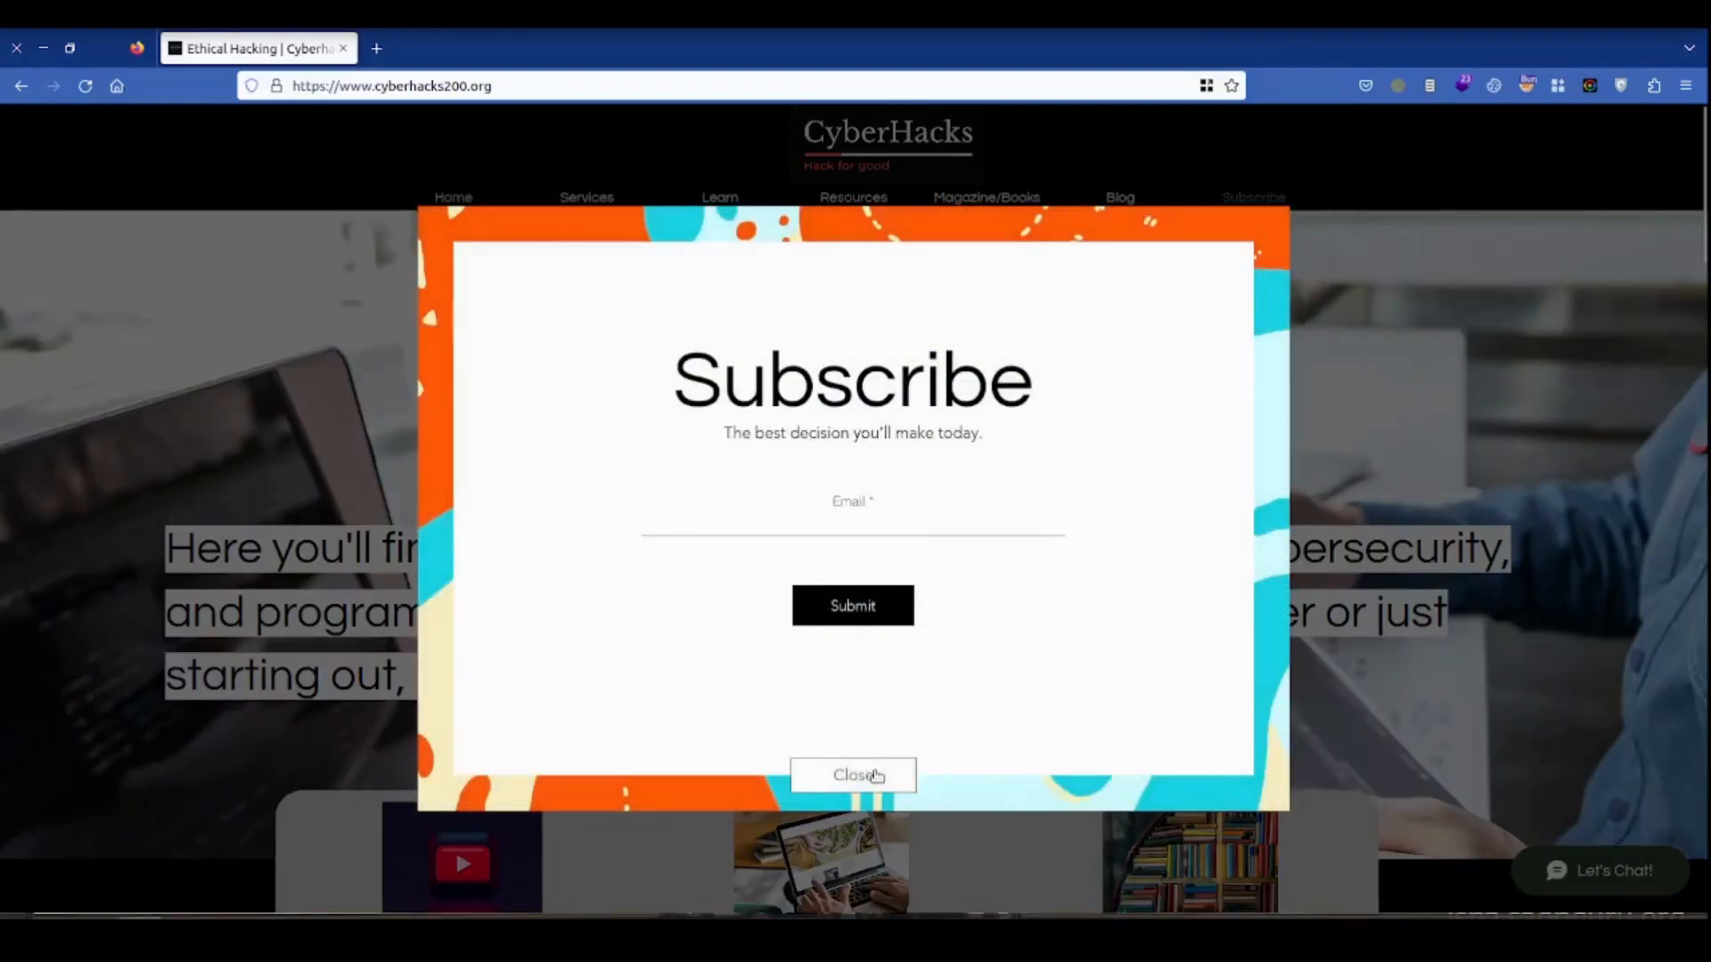
{"action": "left_click", "coordinate": [871, 777]}
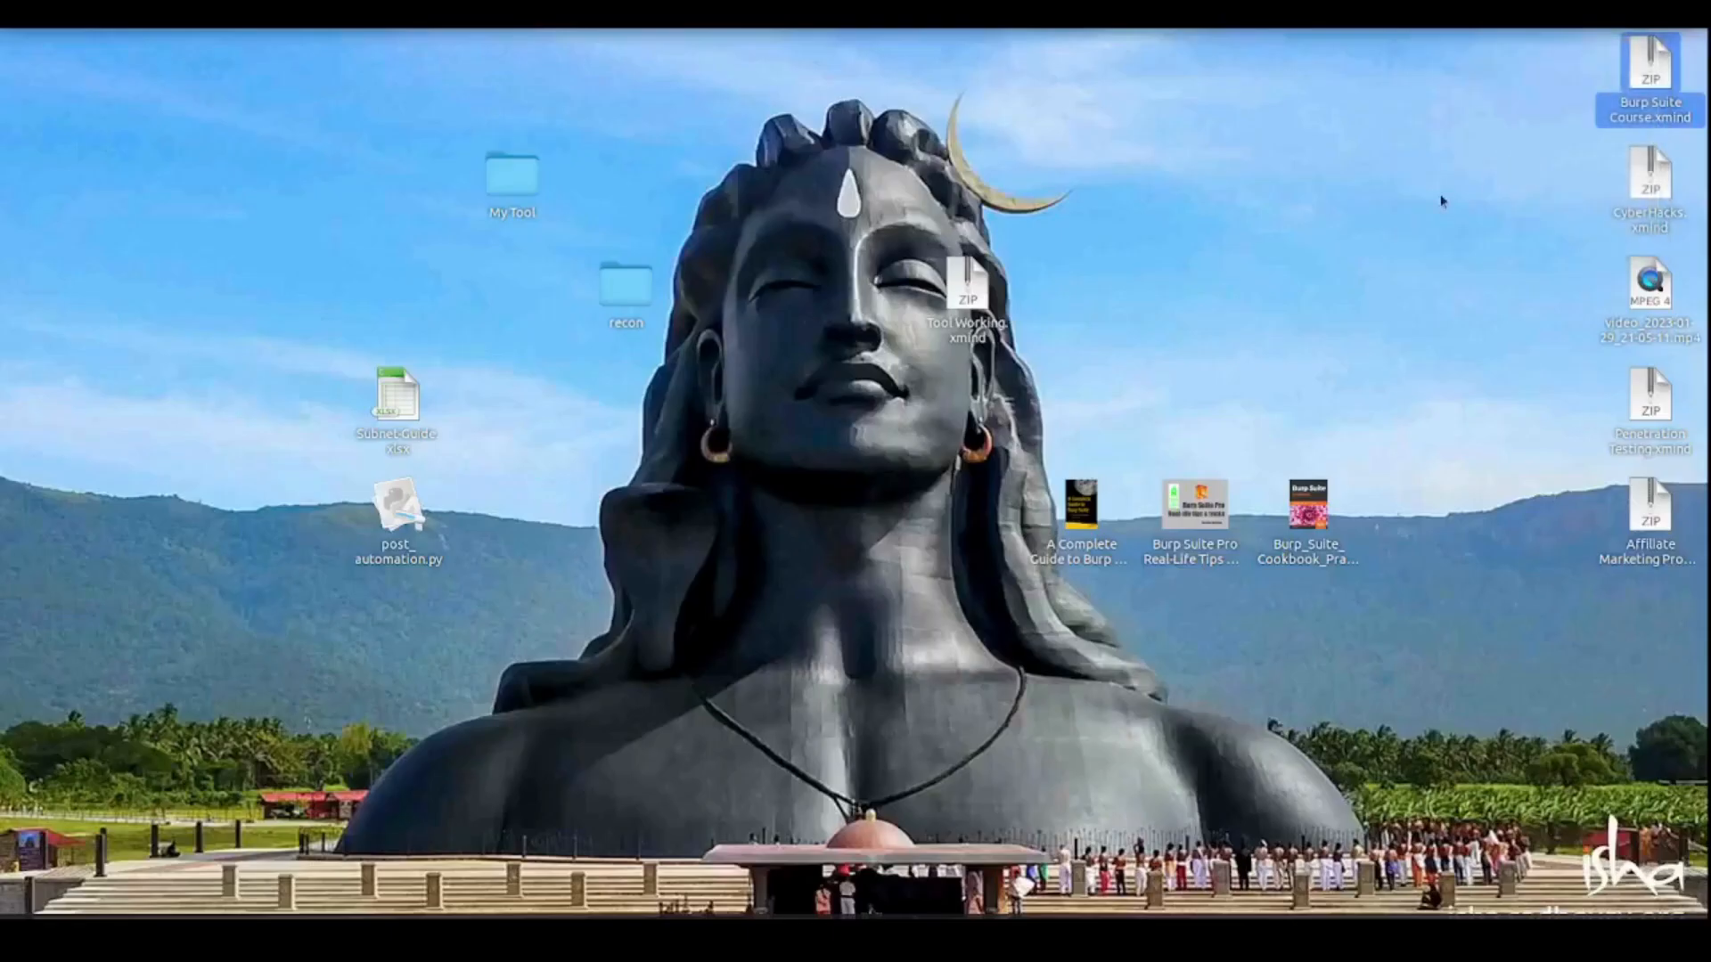
Step: Open Firefox's Settings, search them for "netw", and open the Network Settings connection dialog
{"action": "left_click", "coordinate": [1206, 275]}
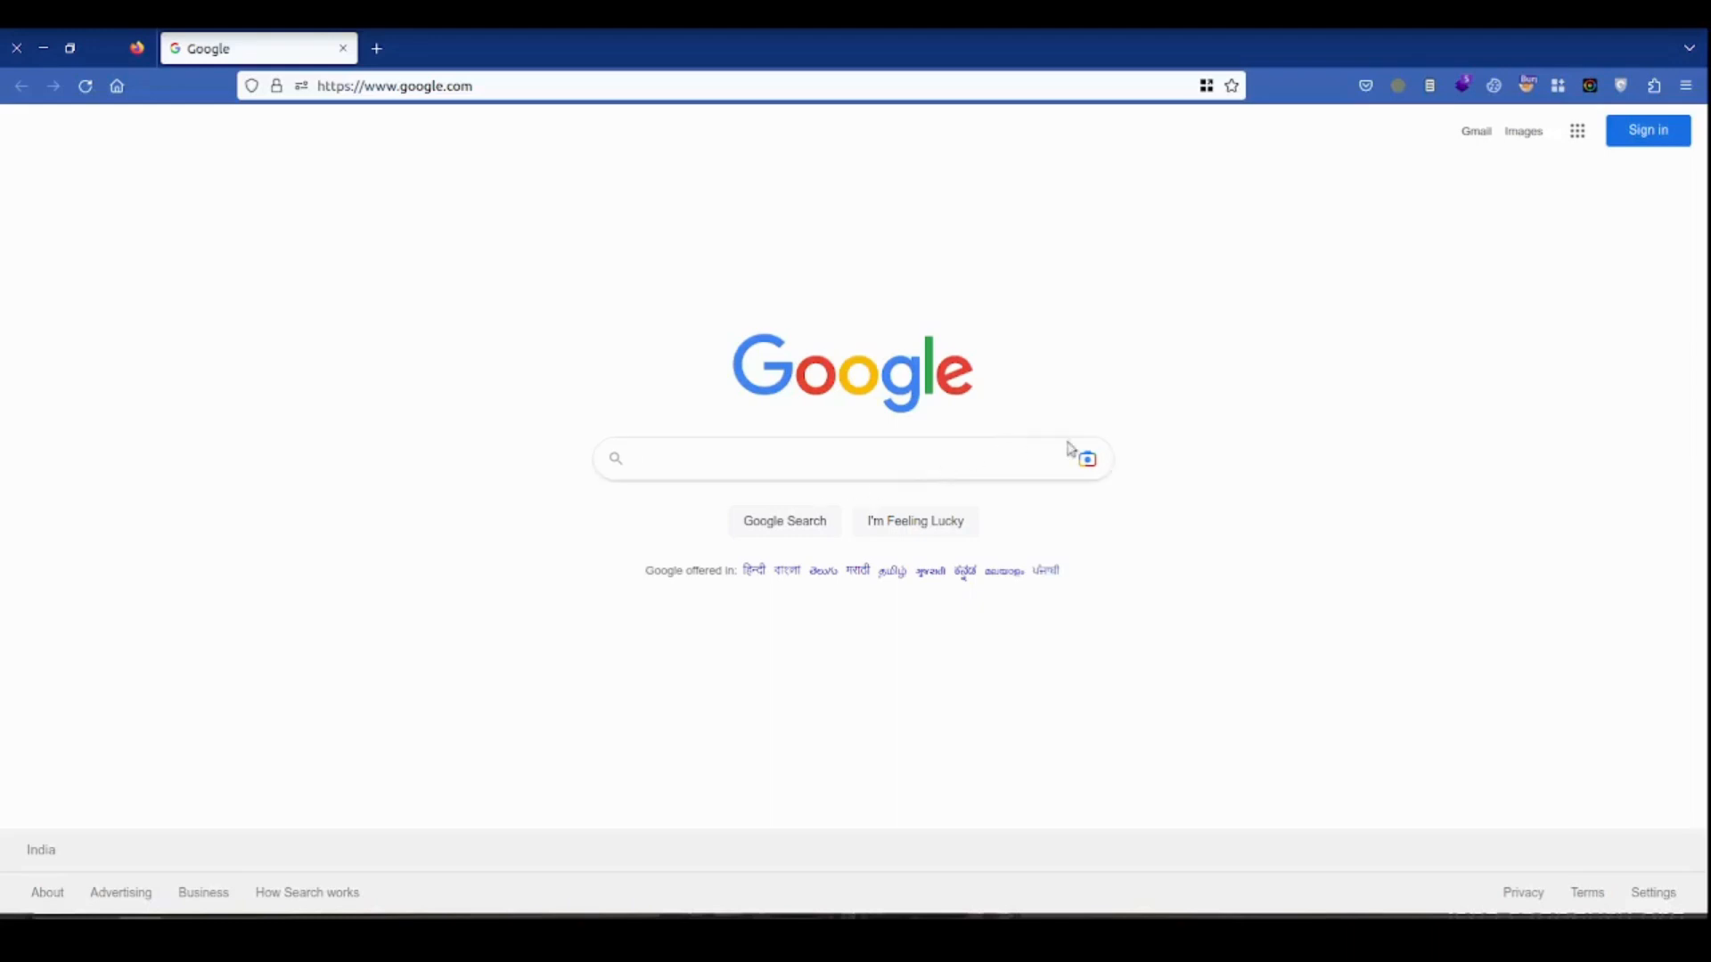
{"action": "left_click", "coordinate": [1687, 86]}
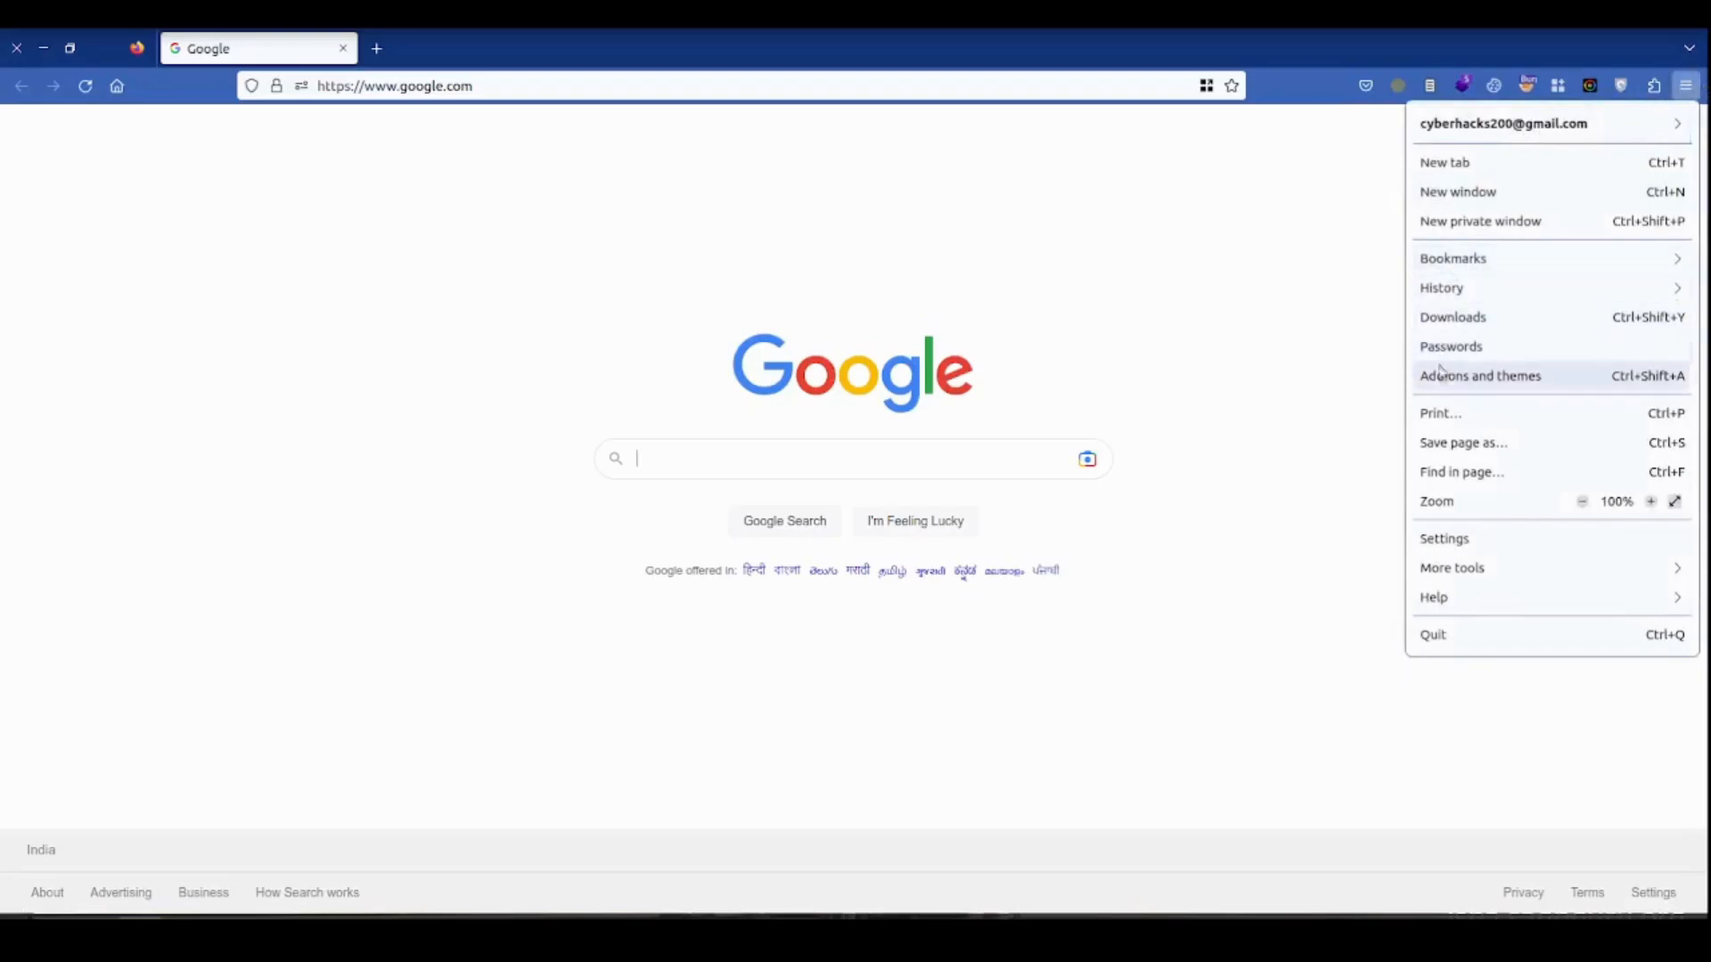
{"action": "left_click", "coordinate": [1489, 540]}
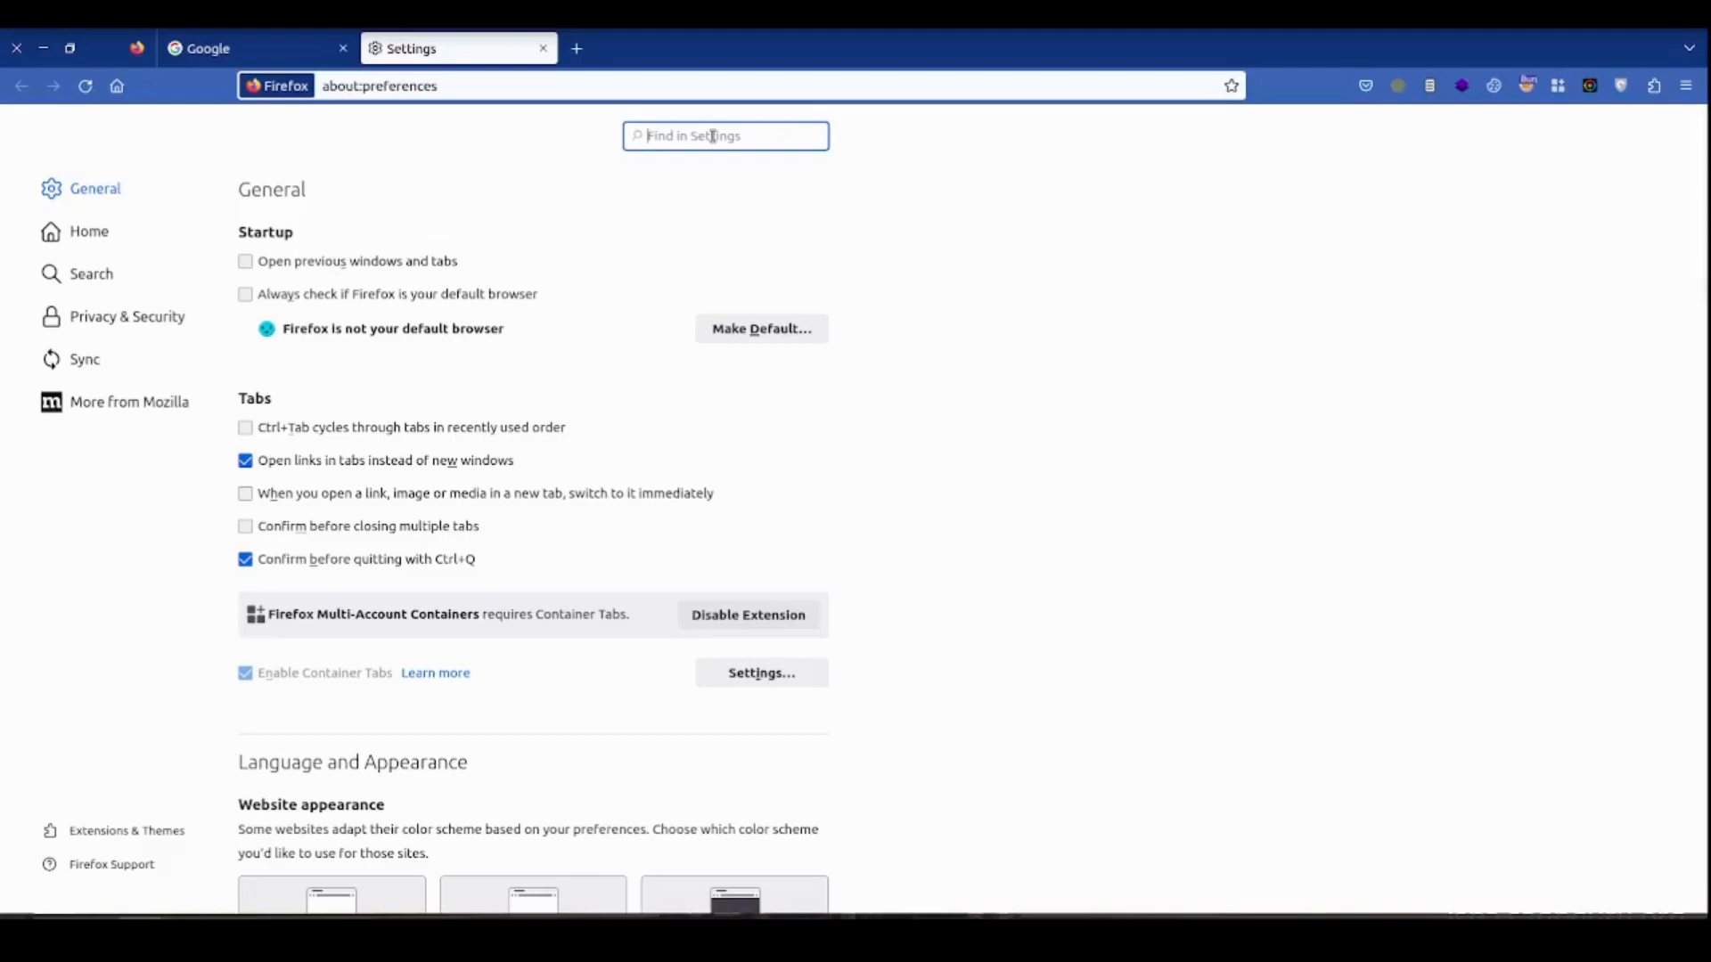
{"action": "type", "text": "new"}
{"action": "key", "text": "BackSpace"}
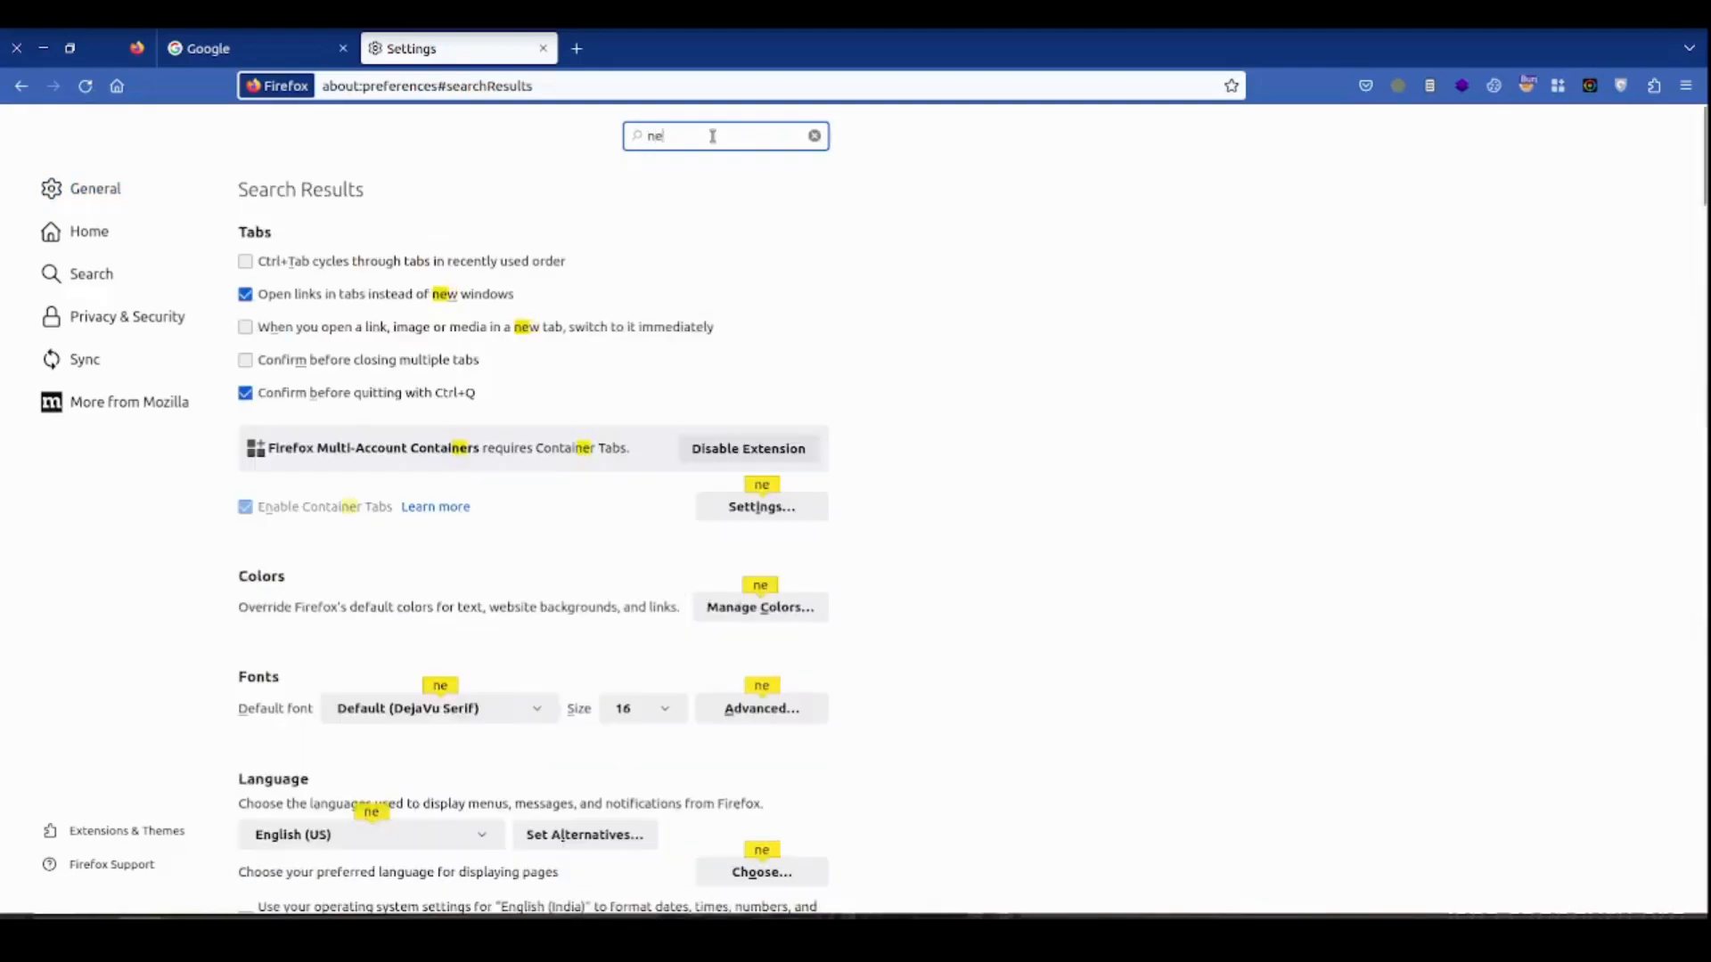
{"action": "type", "text": "tw"}
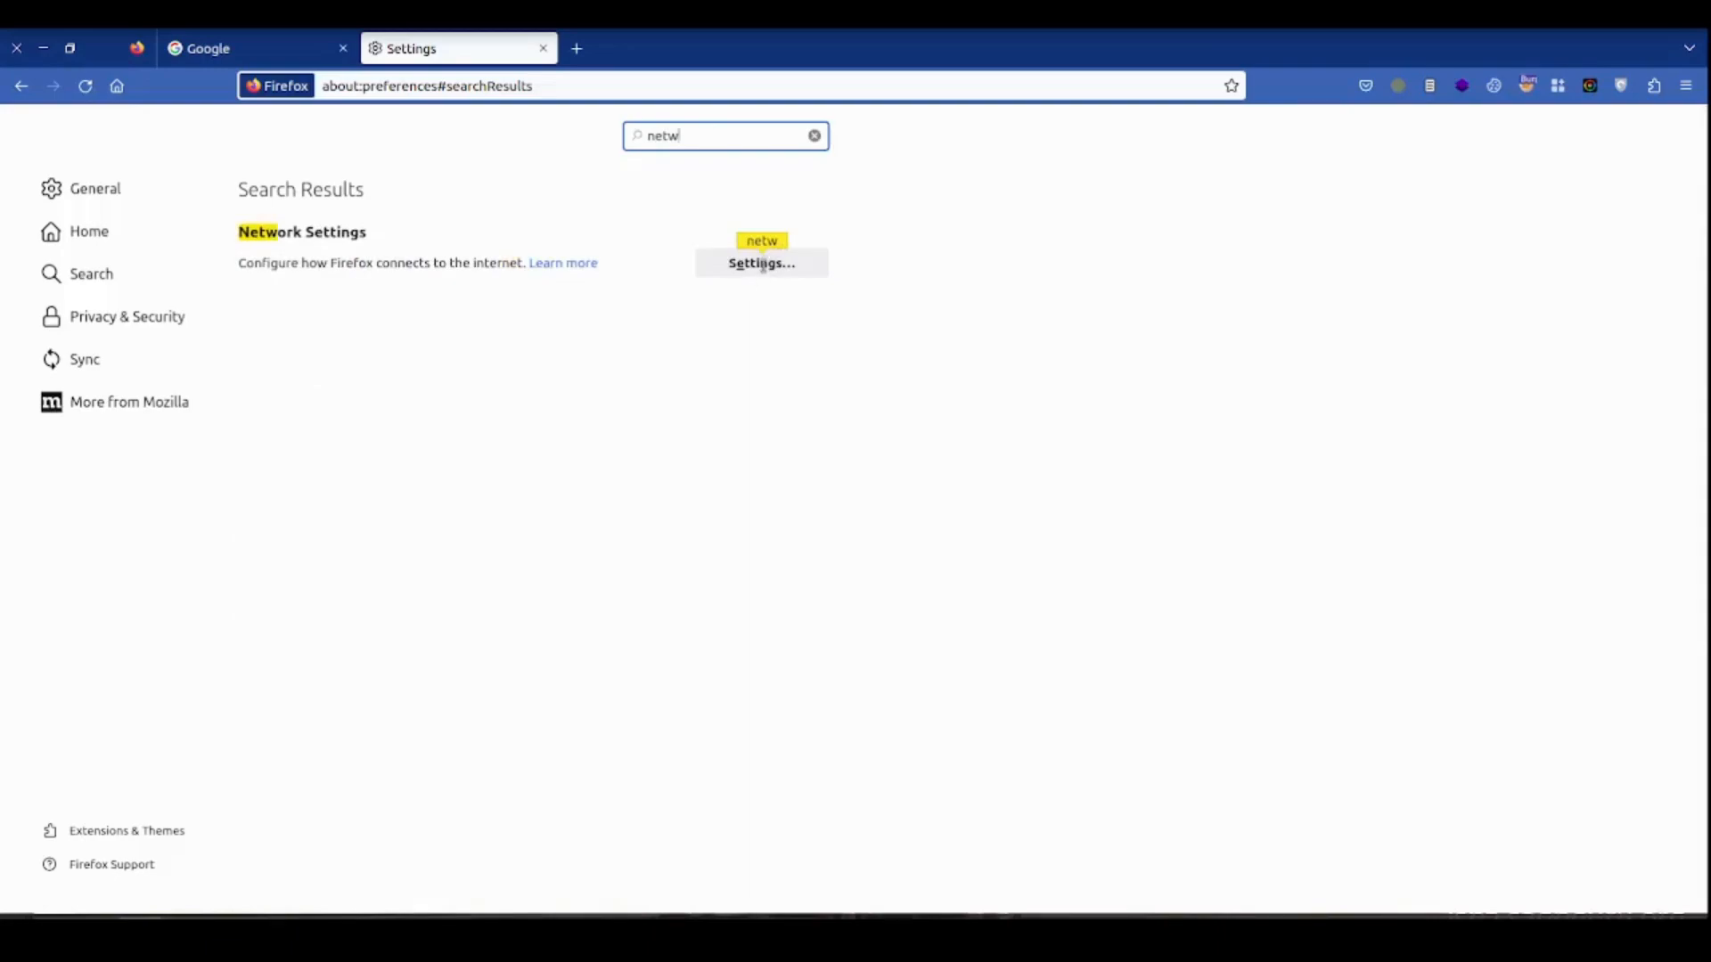
{"action": "left_click", "coordinate": [763, 263]}
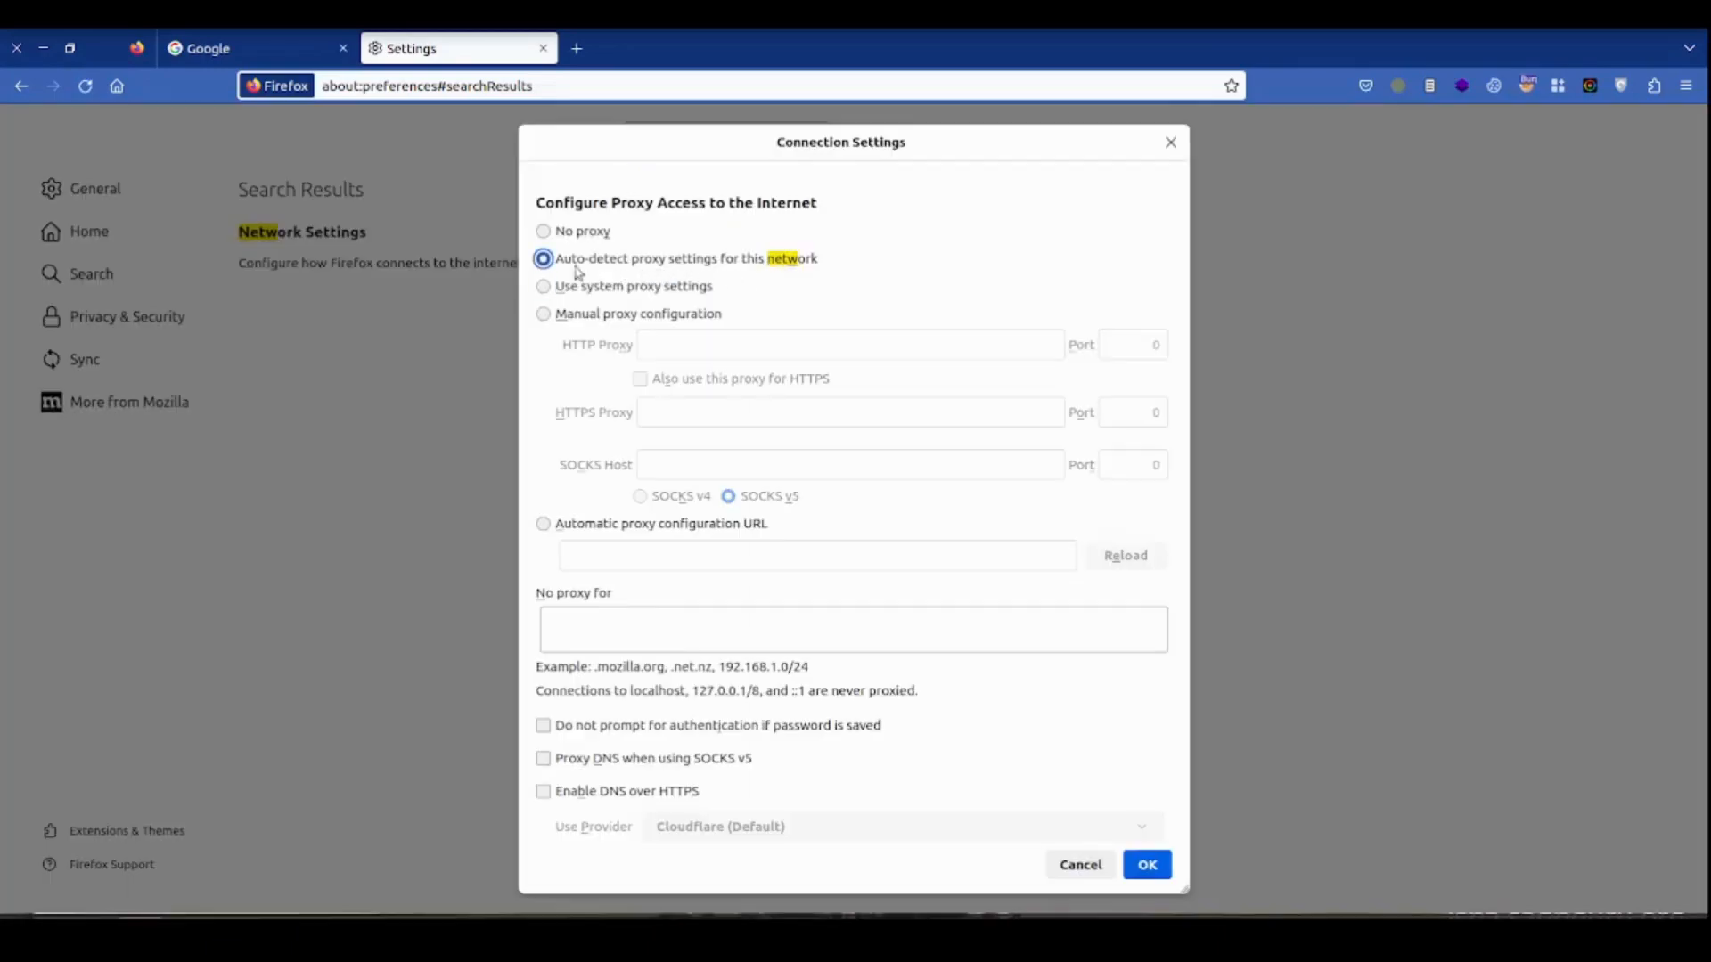
Step: Configure a manual HTTP proxy of 127.0.0.1 on port 8080, use it for HTTPS too, and save the connection settings
{"action": "left_click", "coordinate": [575, 237]}
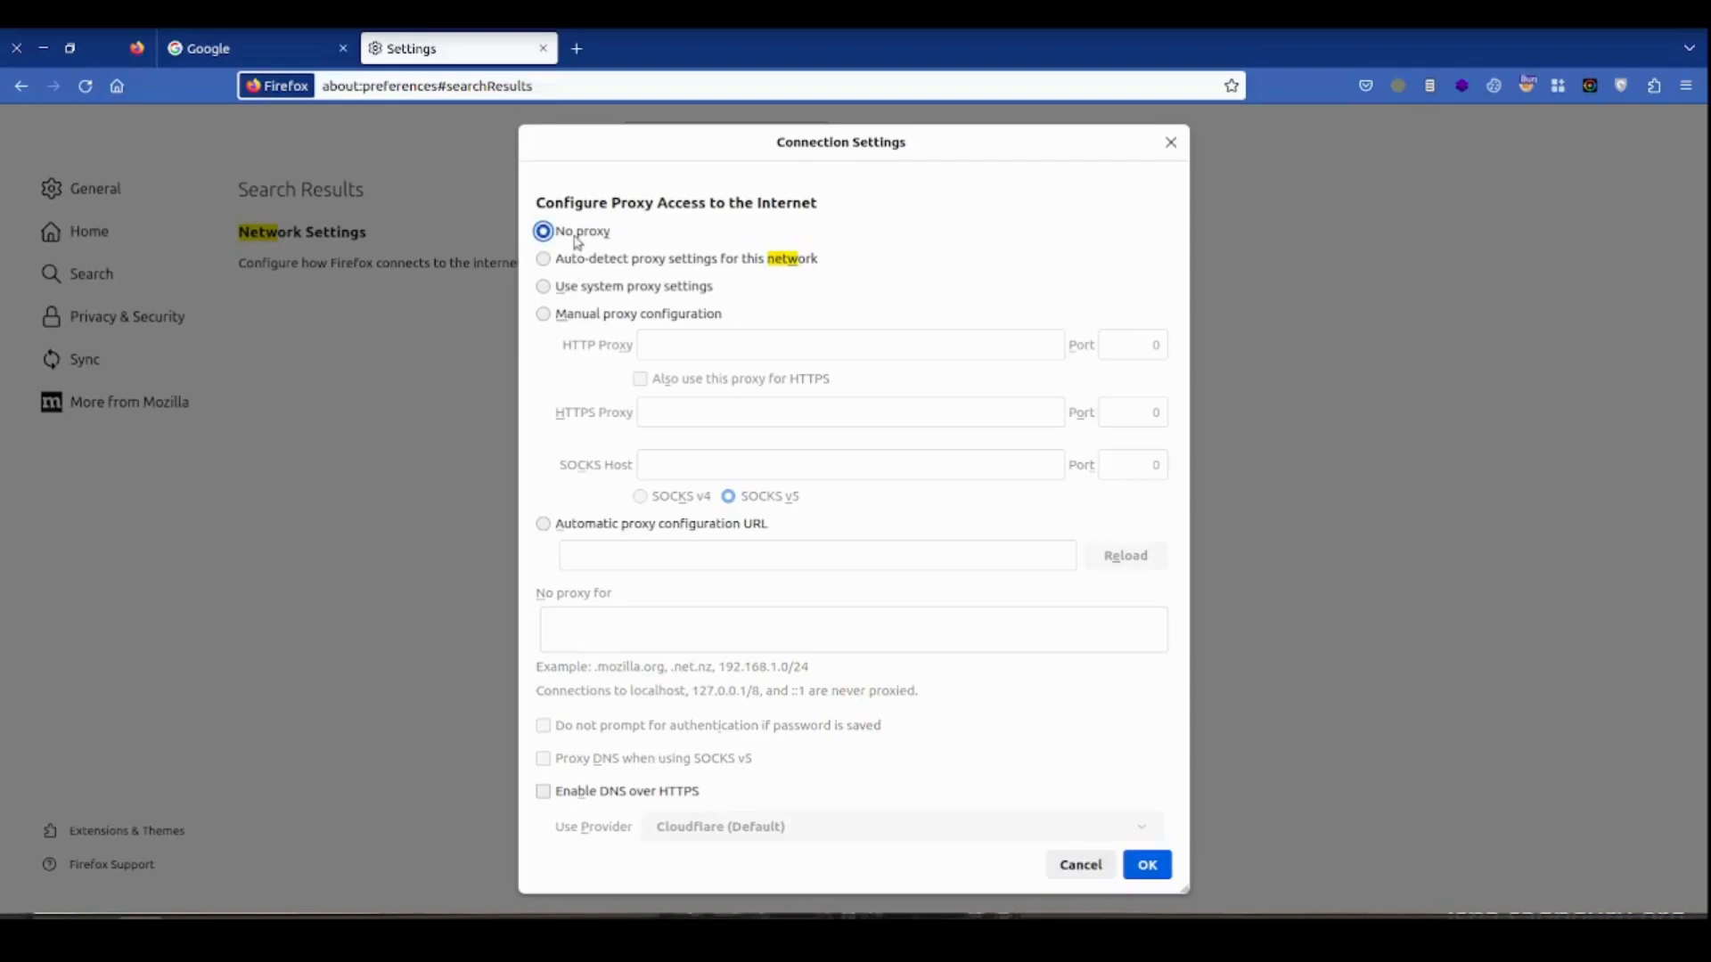
{"action": "left_click", "coordinate": [560, 318]}
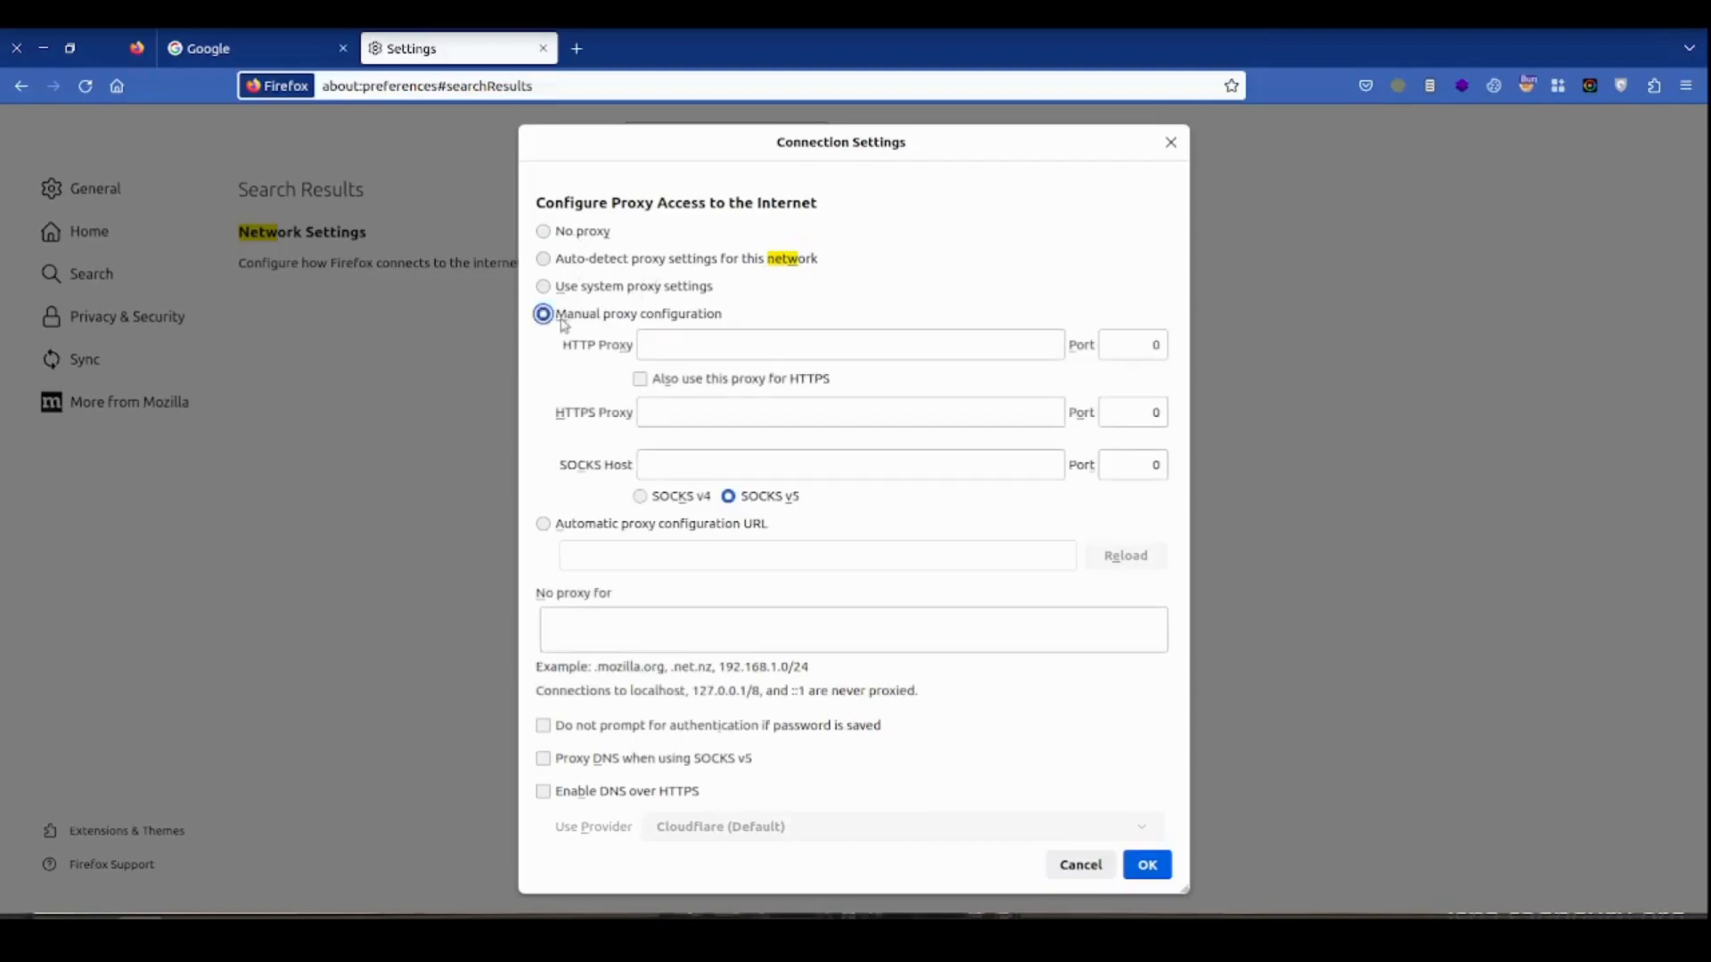
{"action": "left_click", "coordinate": [732, 342]}
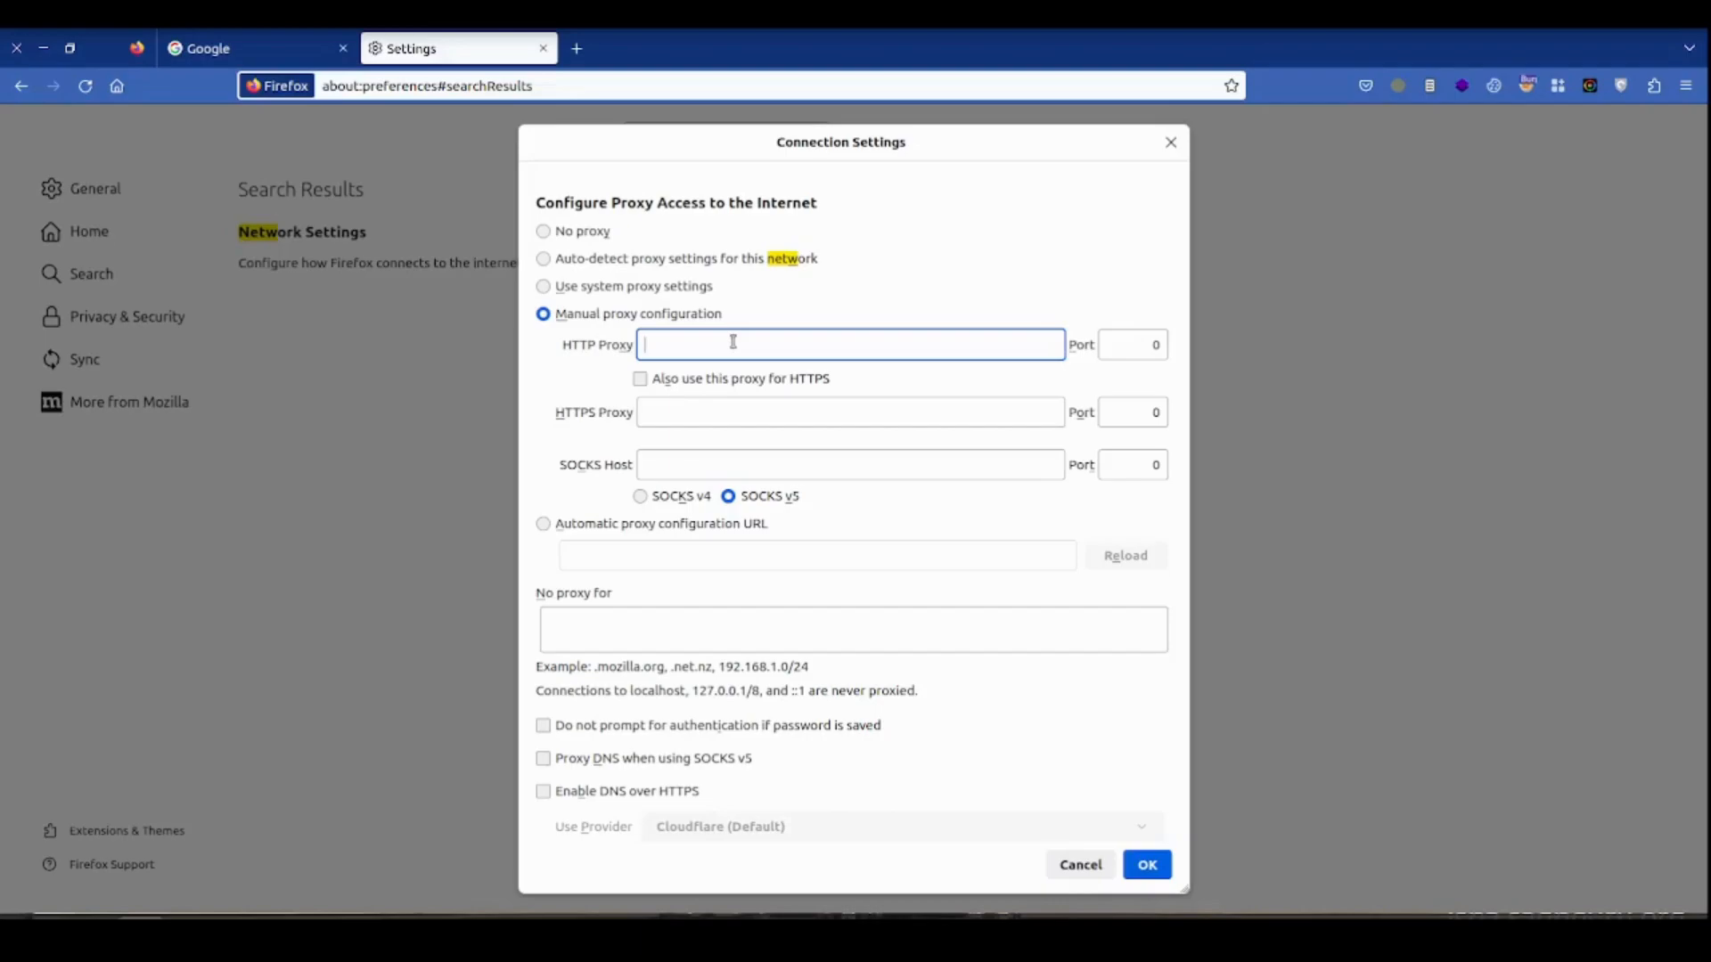
{"action": "type", "text": "127.0.0.1"}
{"action": "key", "text": "Tab"}
{"action": "type", "text": "8080"}
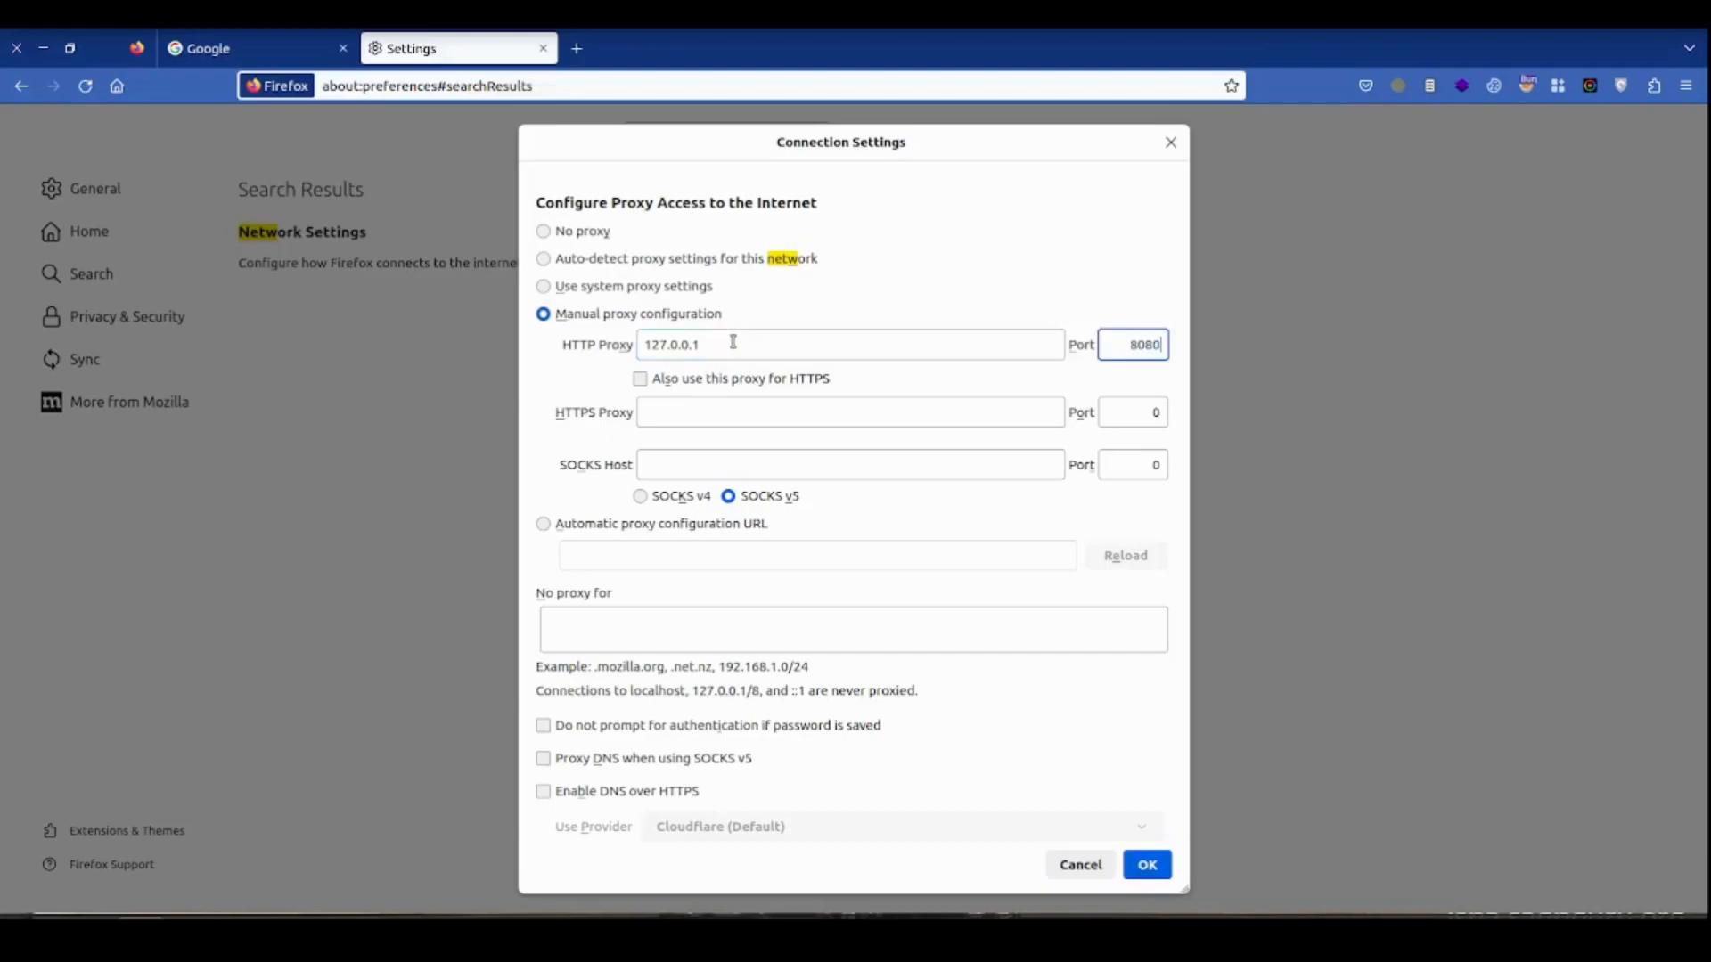
{"action": "left_click", "coordinate": [726, 388]}
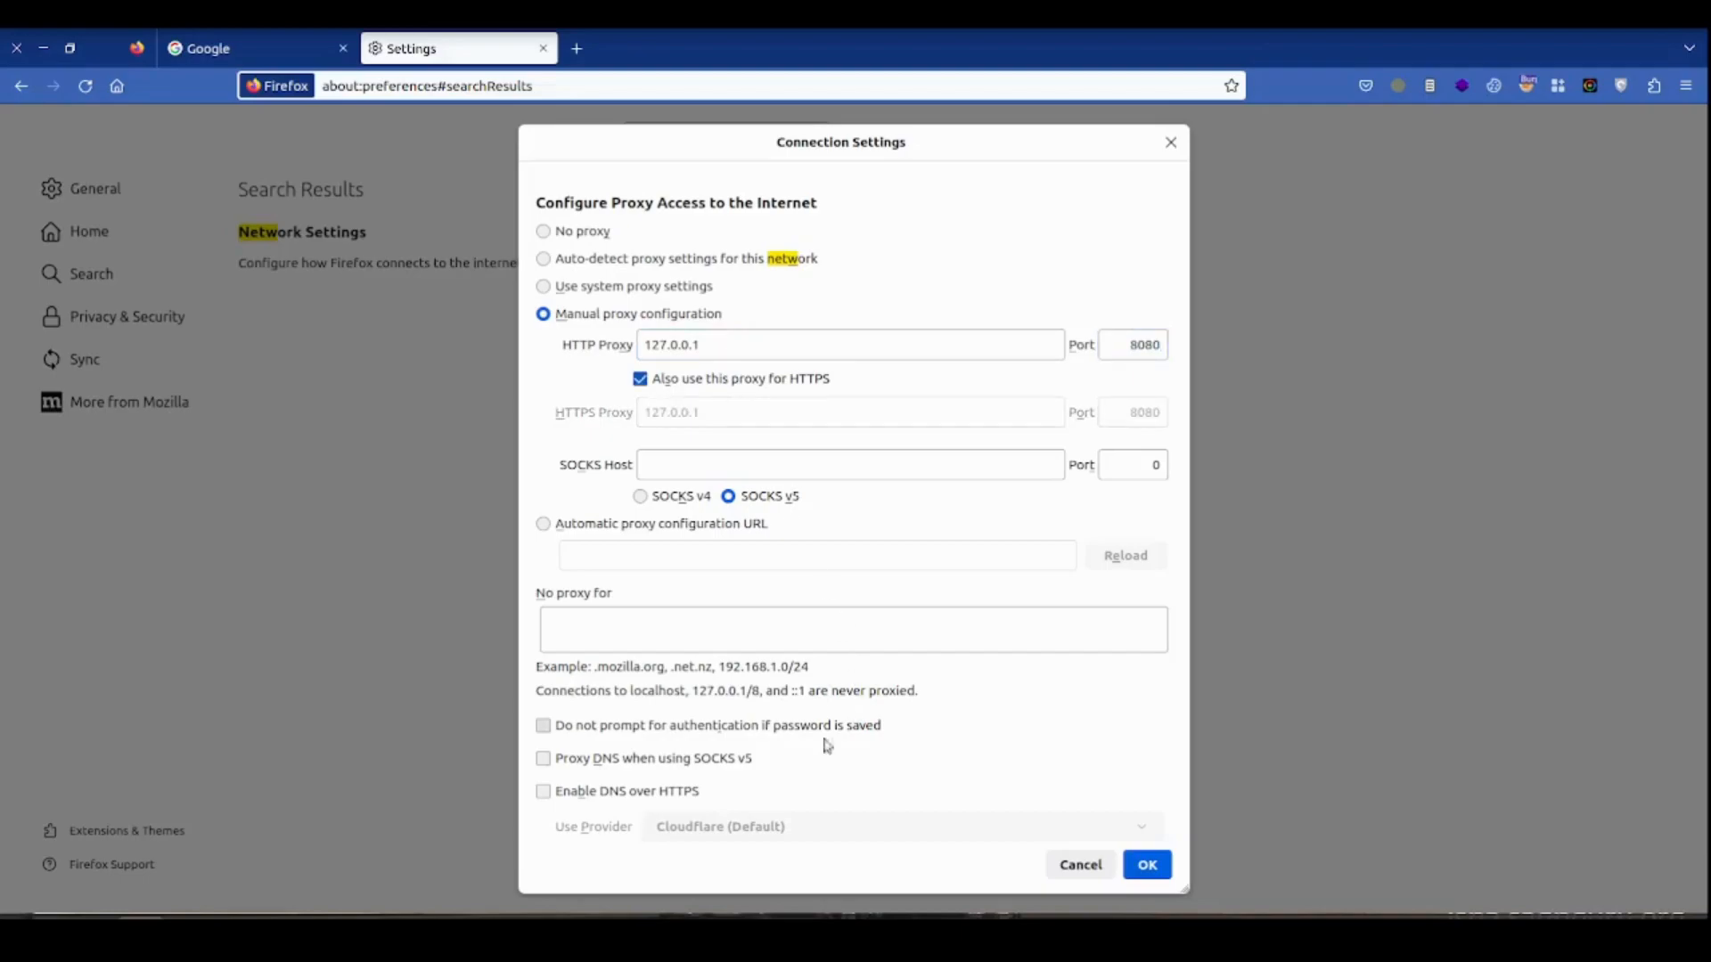
{"action": "left_click", "coordinate": [1144, 877]}
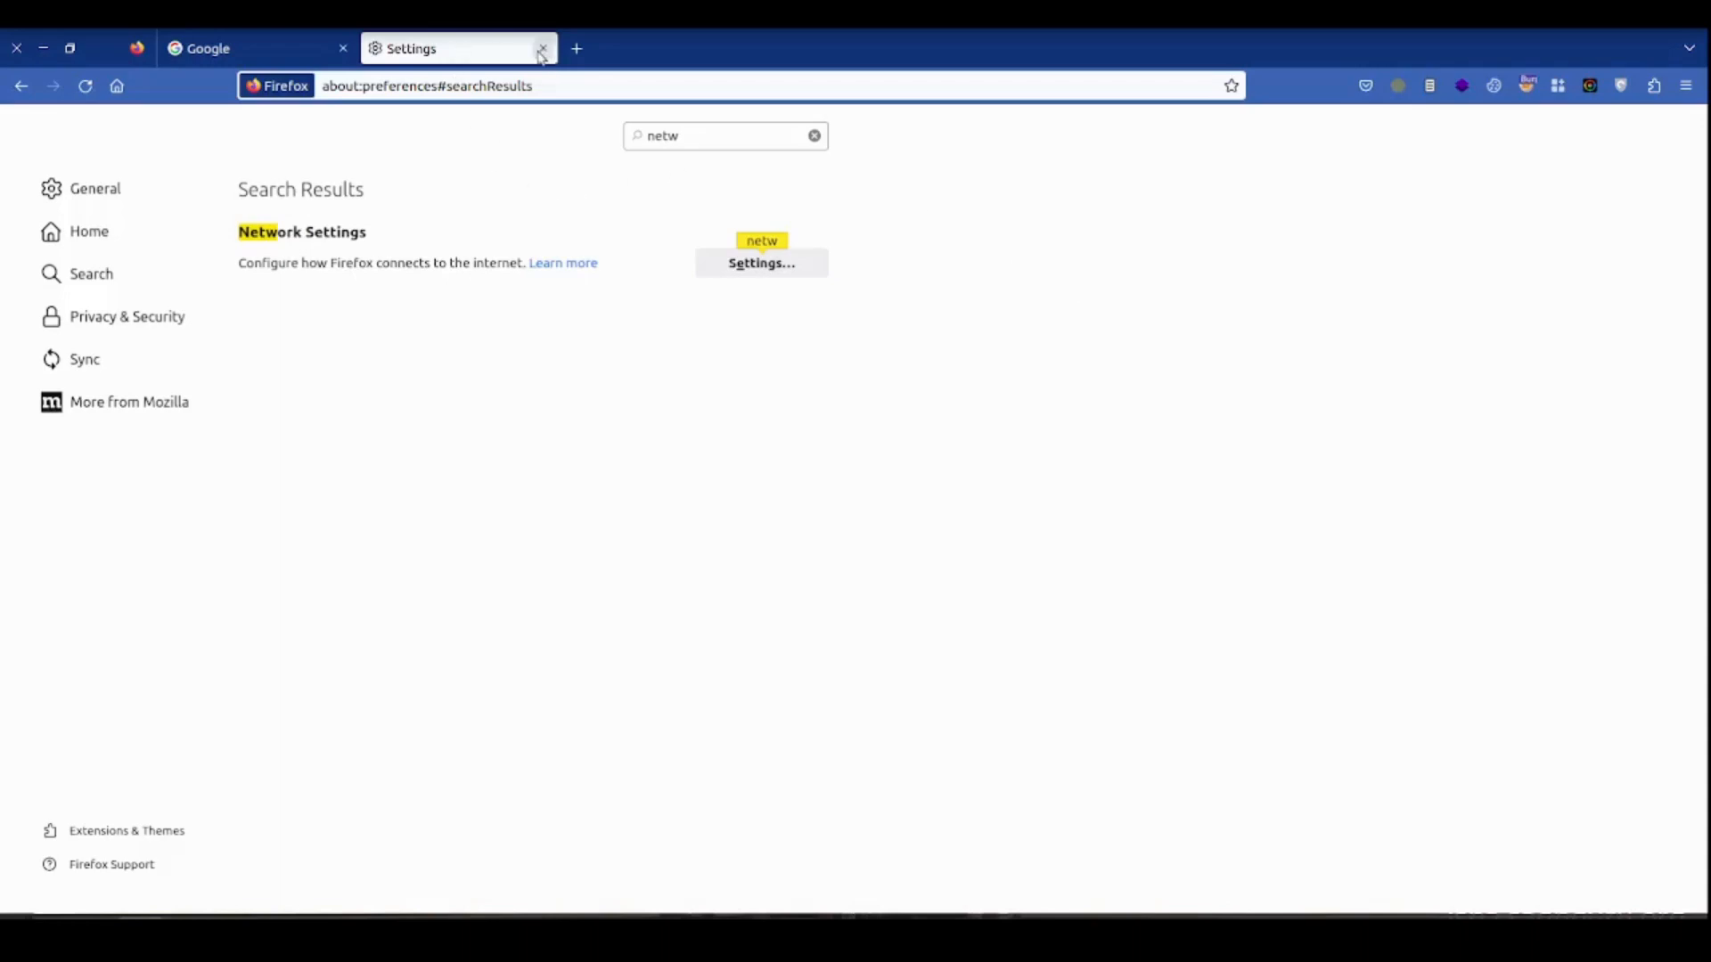
Step: Switch the proxy extension away from its Burp profile, close Firefox's Settings, and reload the Google page
{"action": "left_click", "coordinate": [1526, 86]}
{"action": "left_click", "coordinate": [1367, 201]}
{"action": "left_click", "coordinate": [543, 48]}
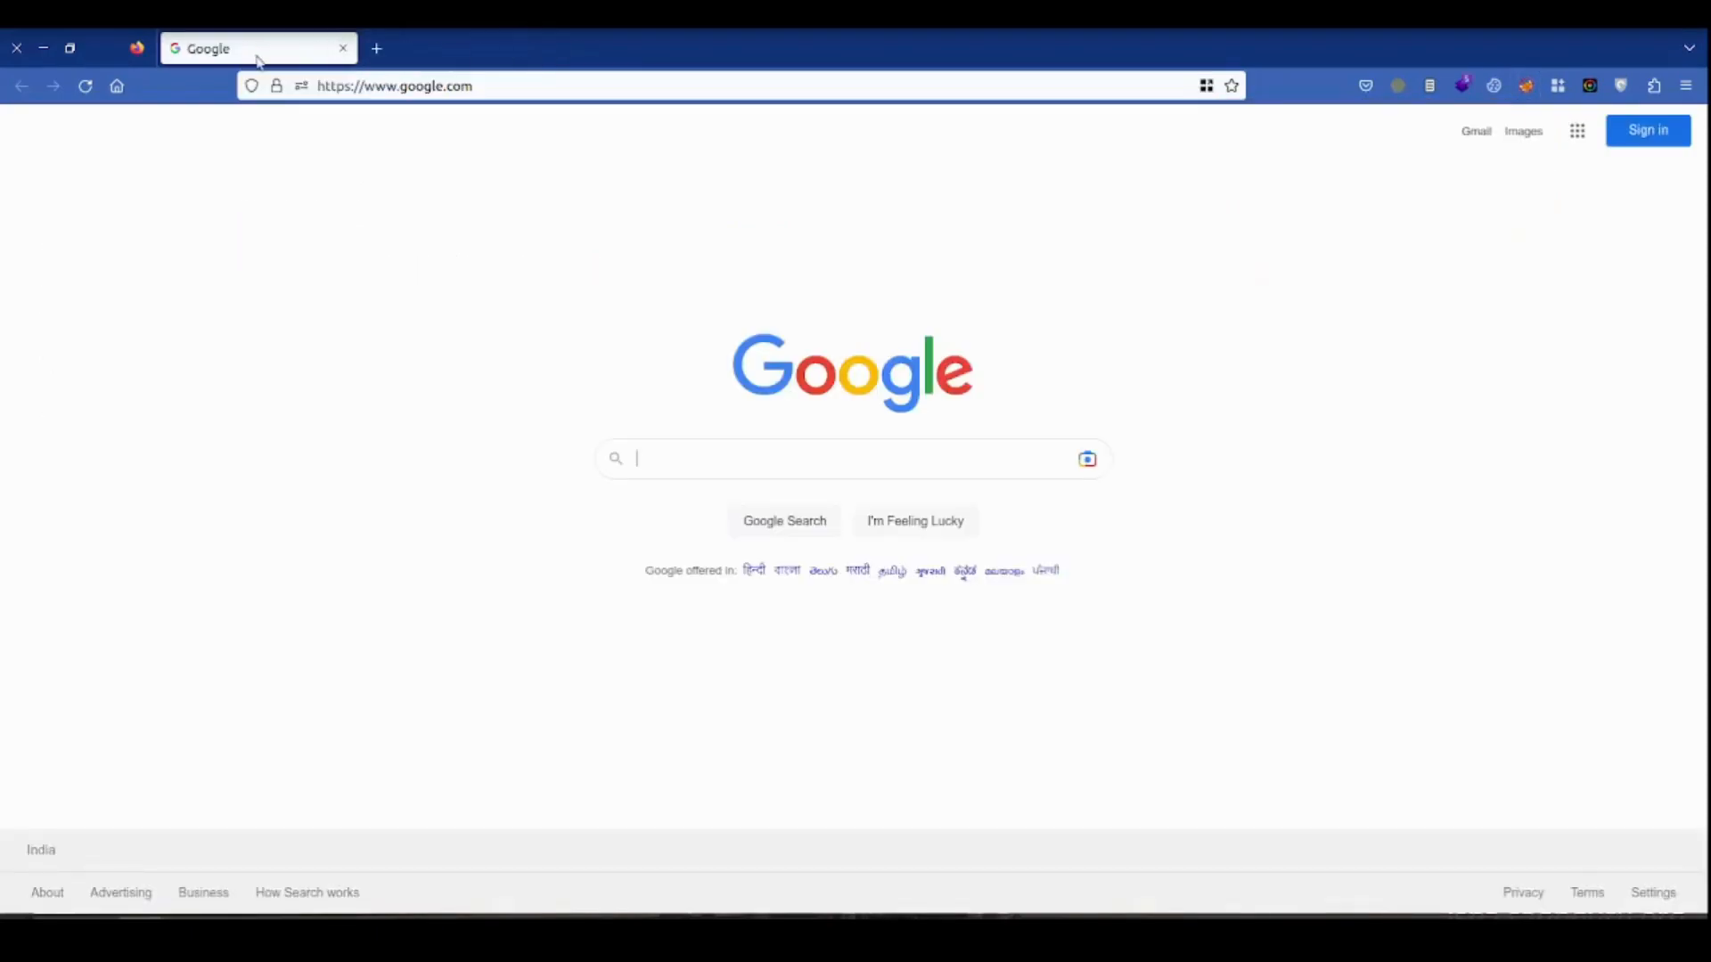
{"action": "left_click", "coordinate": [85, 85]}
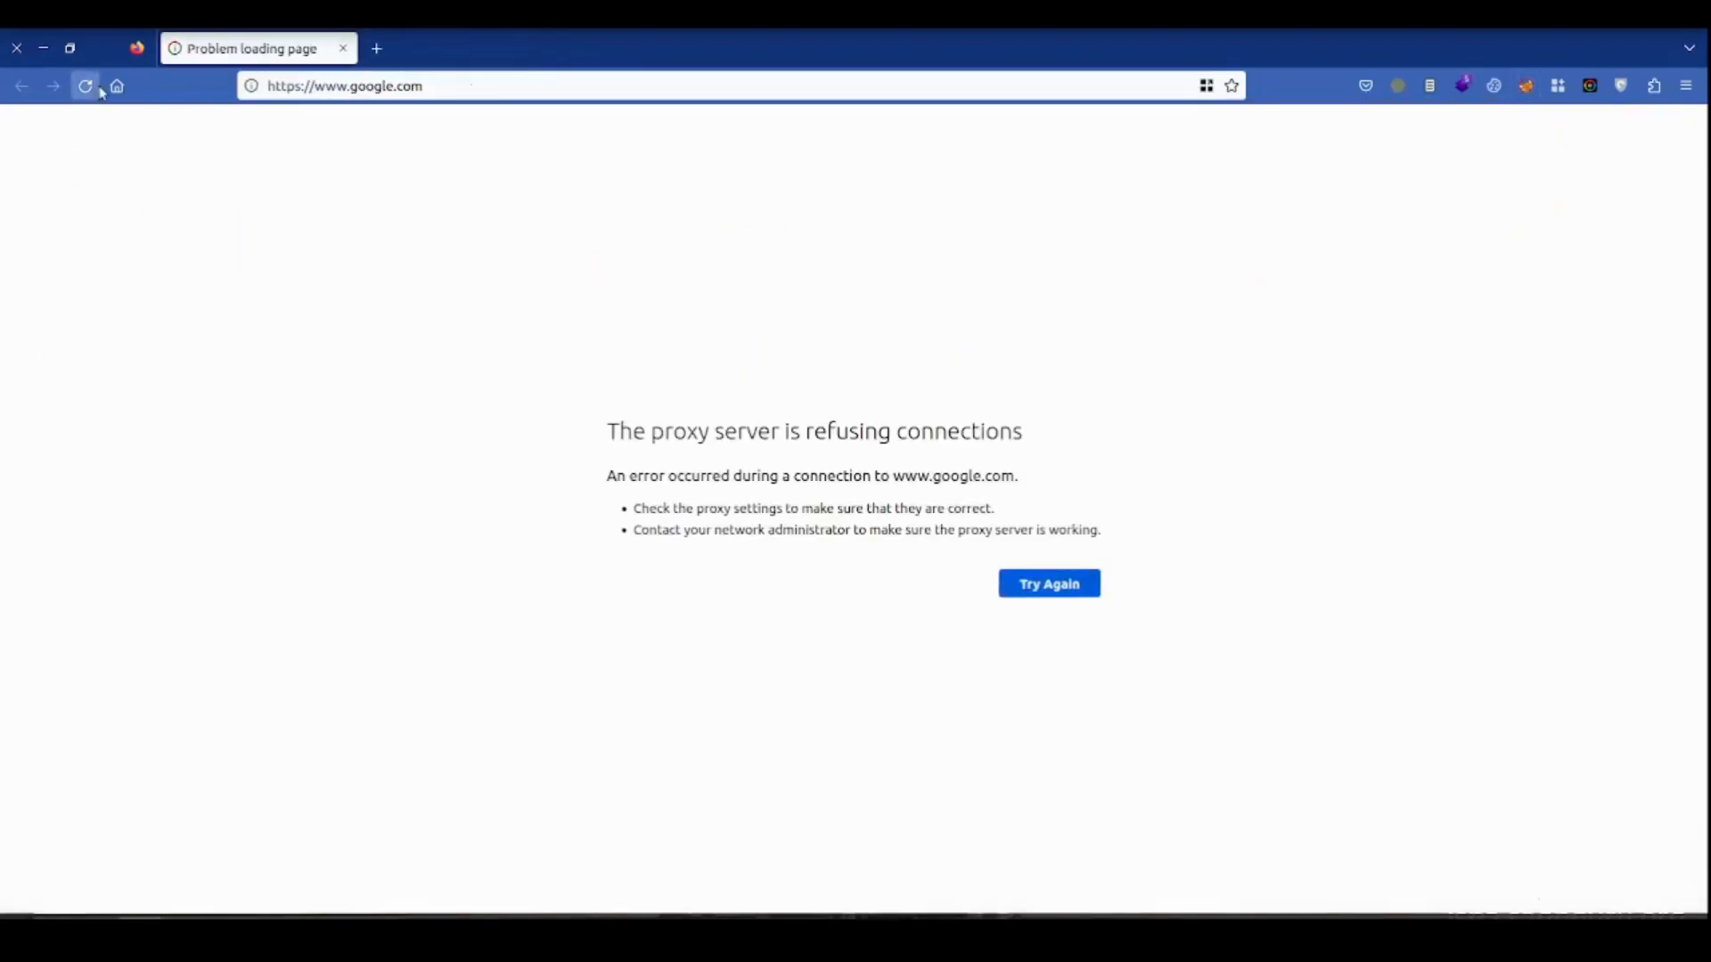
Step: Launch Burp Suite from a terminal with the burpsuite command and start it with a temporary project
{"action": "left_click", "coordinate": [212, 936]}
{"action": "type", "text": "burp"}
{"action": "key", "text": "Tab"}
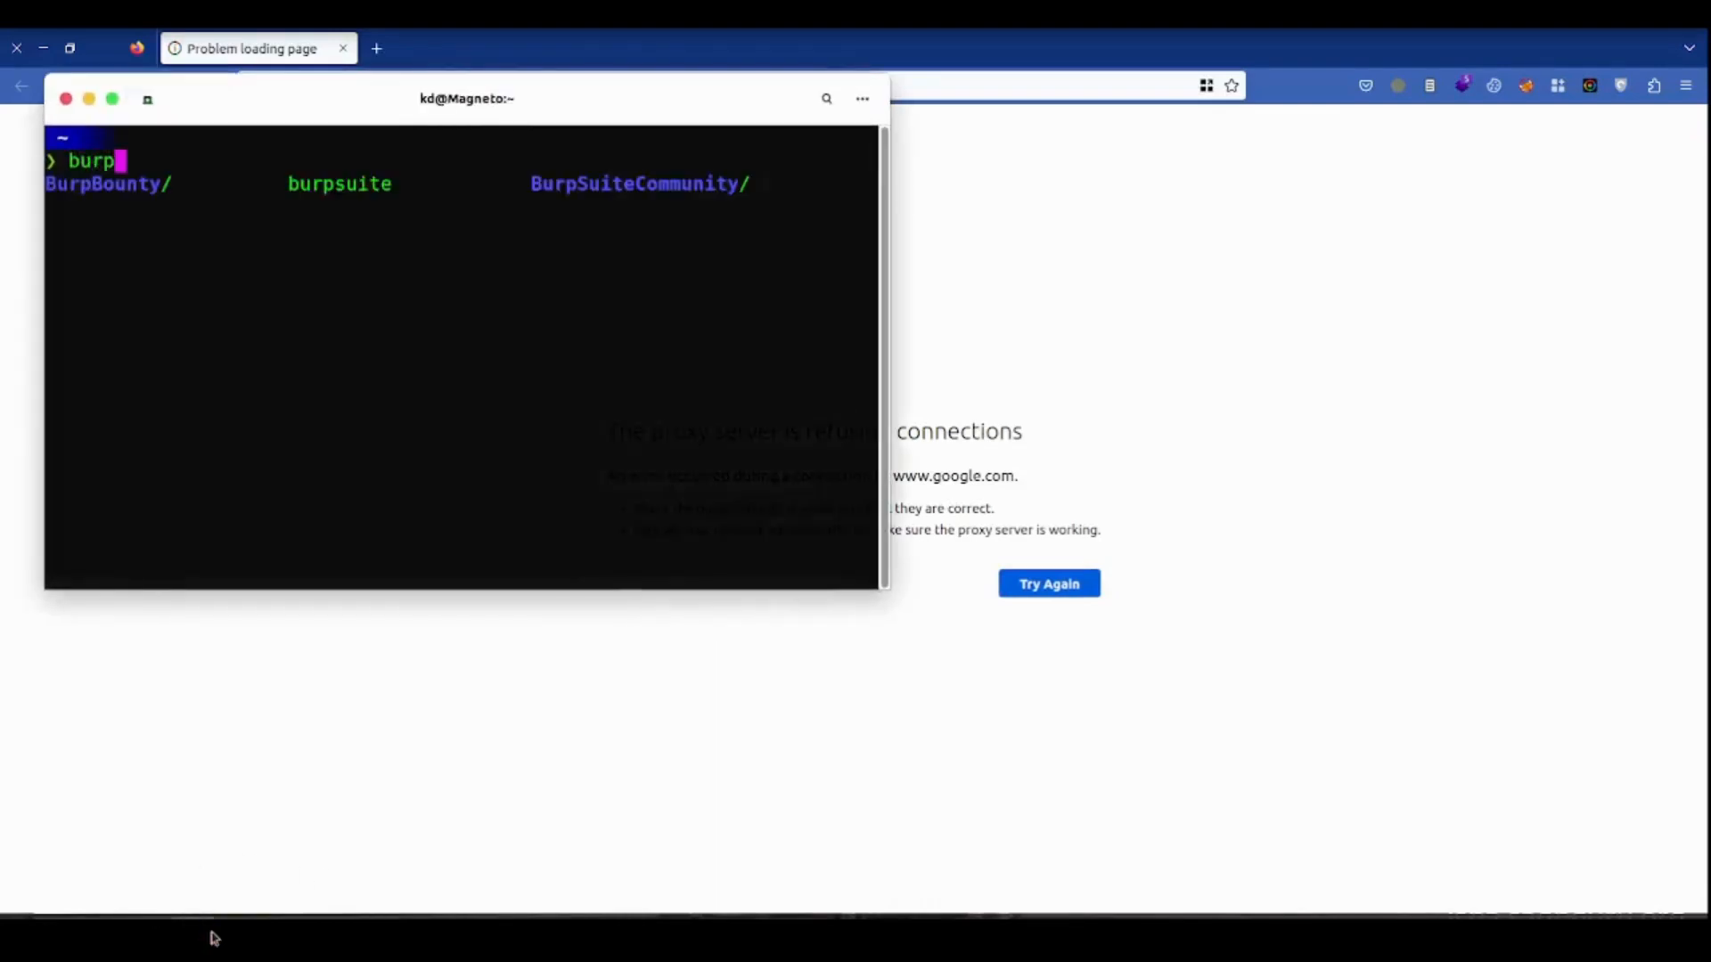
{"action": "type", "text": "suite"}
{"action": "key", "text": "Return"}
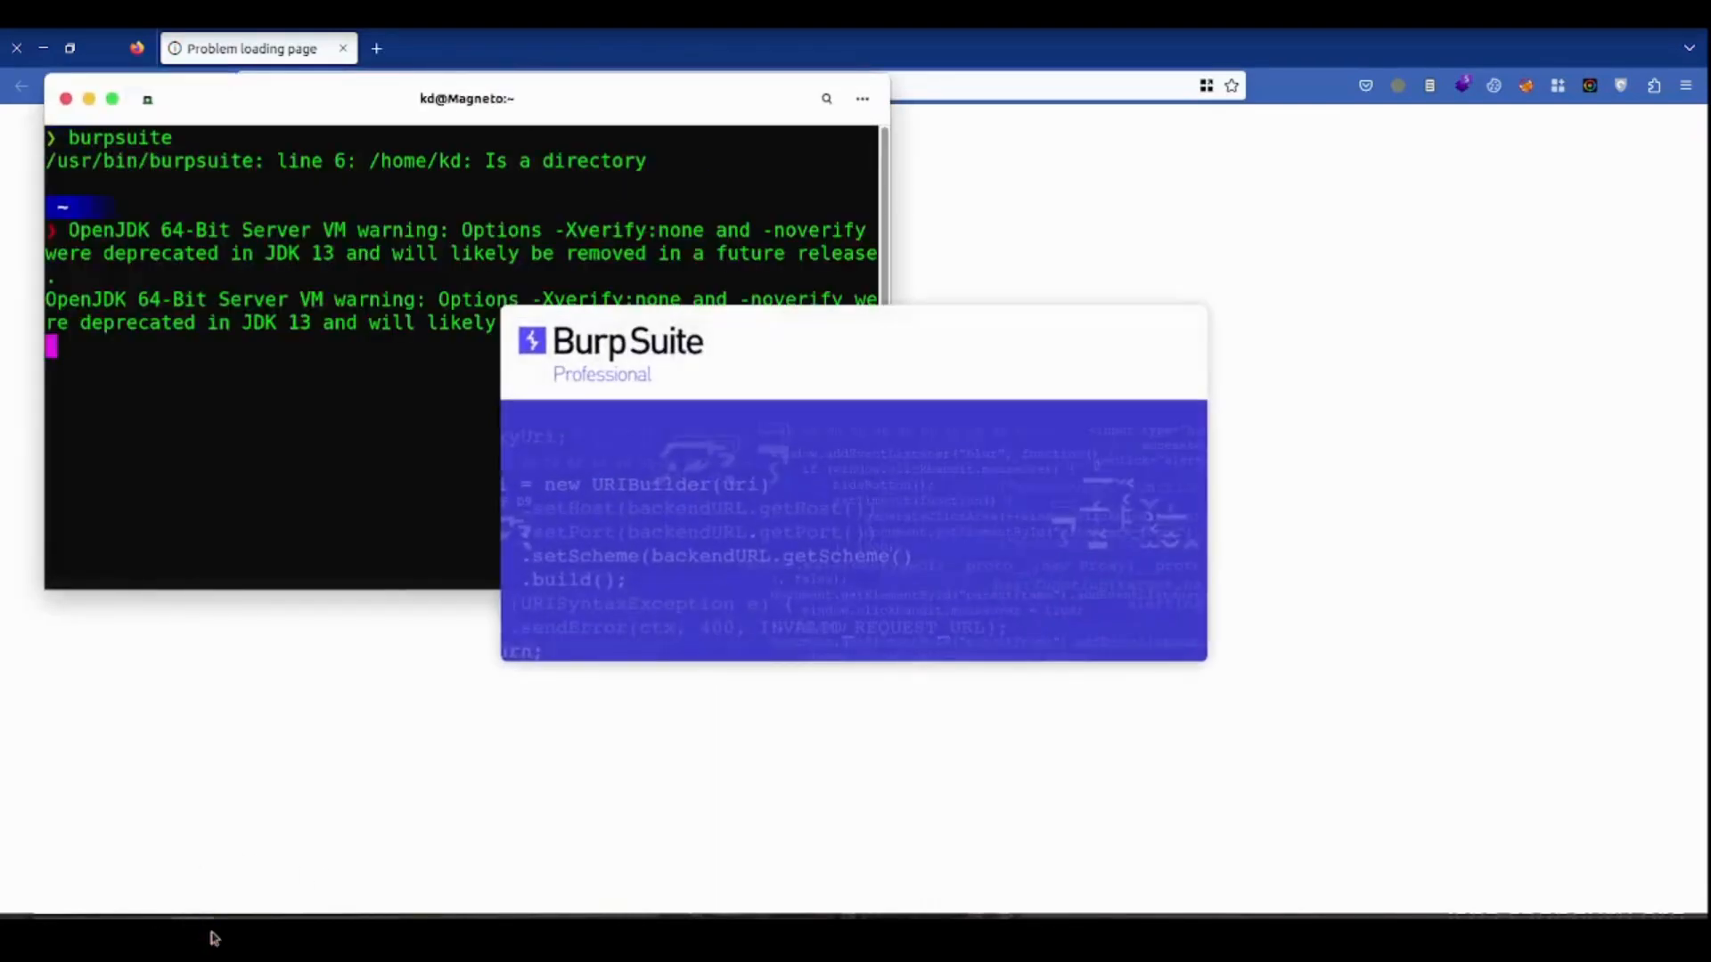
{"action": "left_click", "coordinate": [213, 938]}
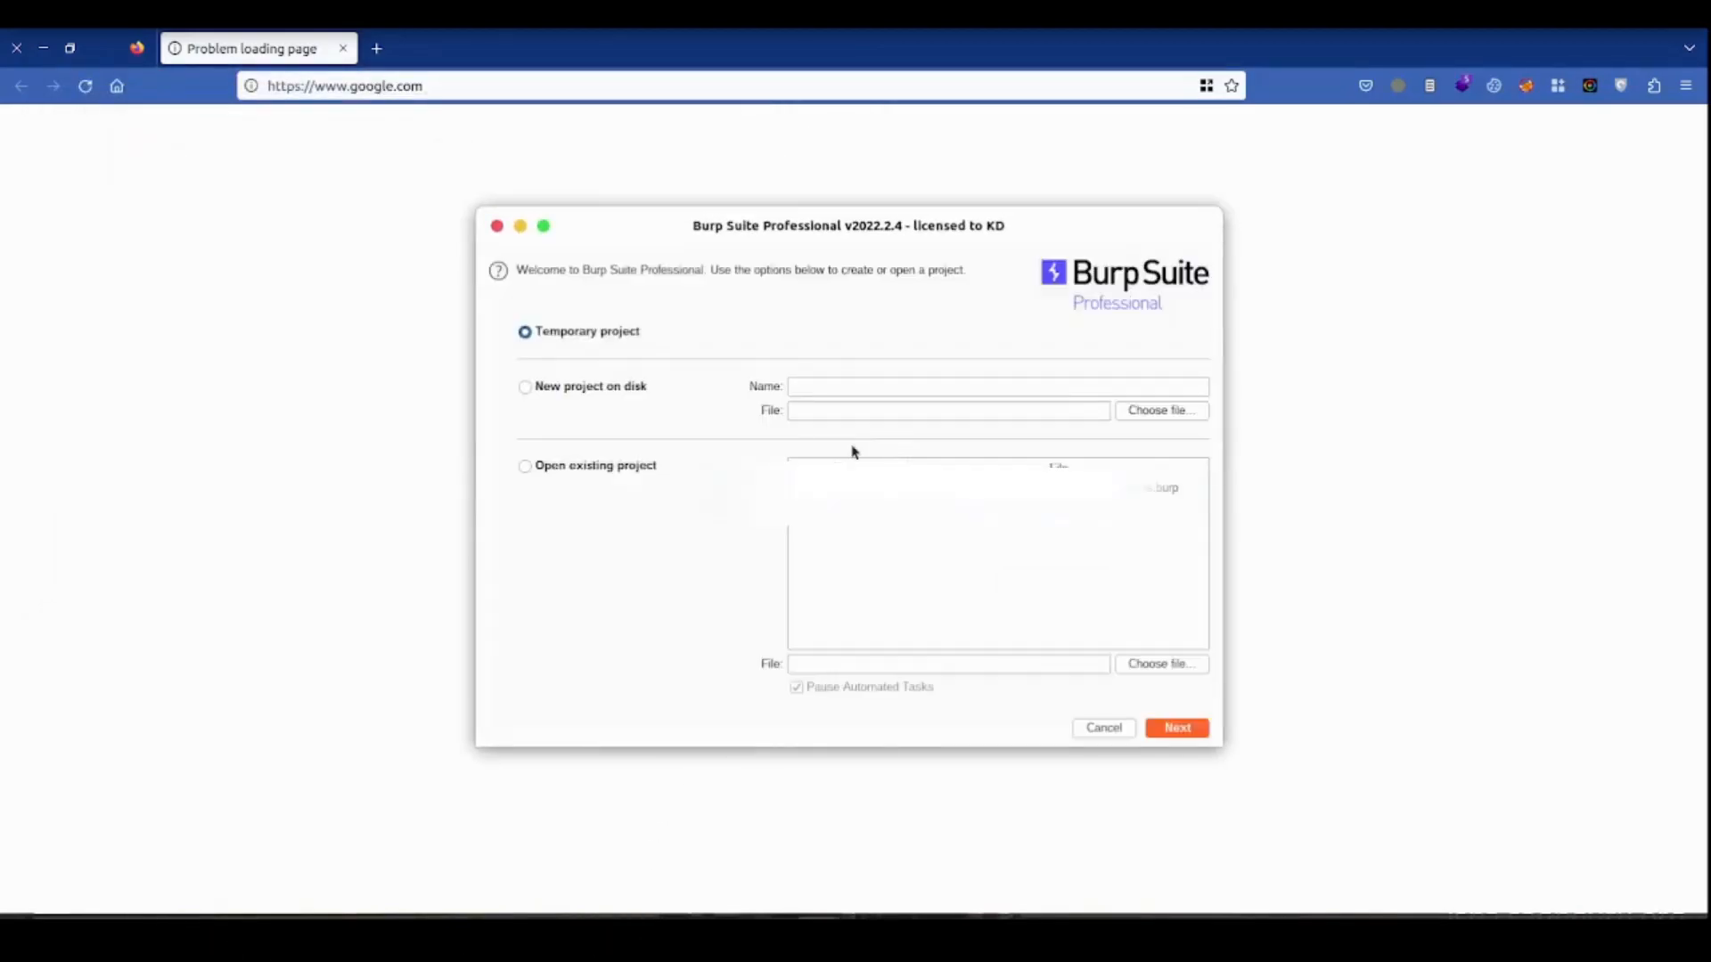
{"action": "left_click", "coordinate": [1185, 729]}
{"action": "left_click", "coordinate": [1186, 729]}
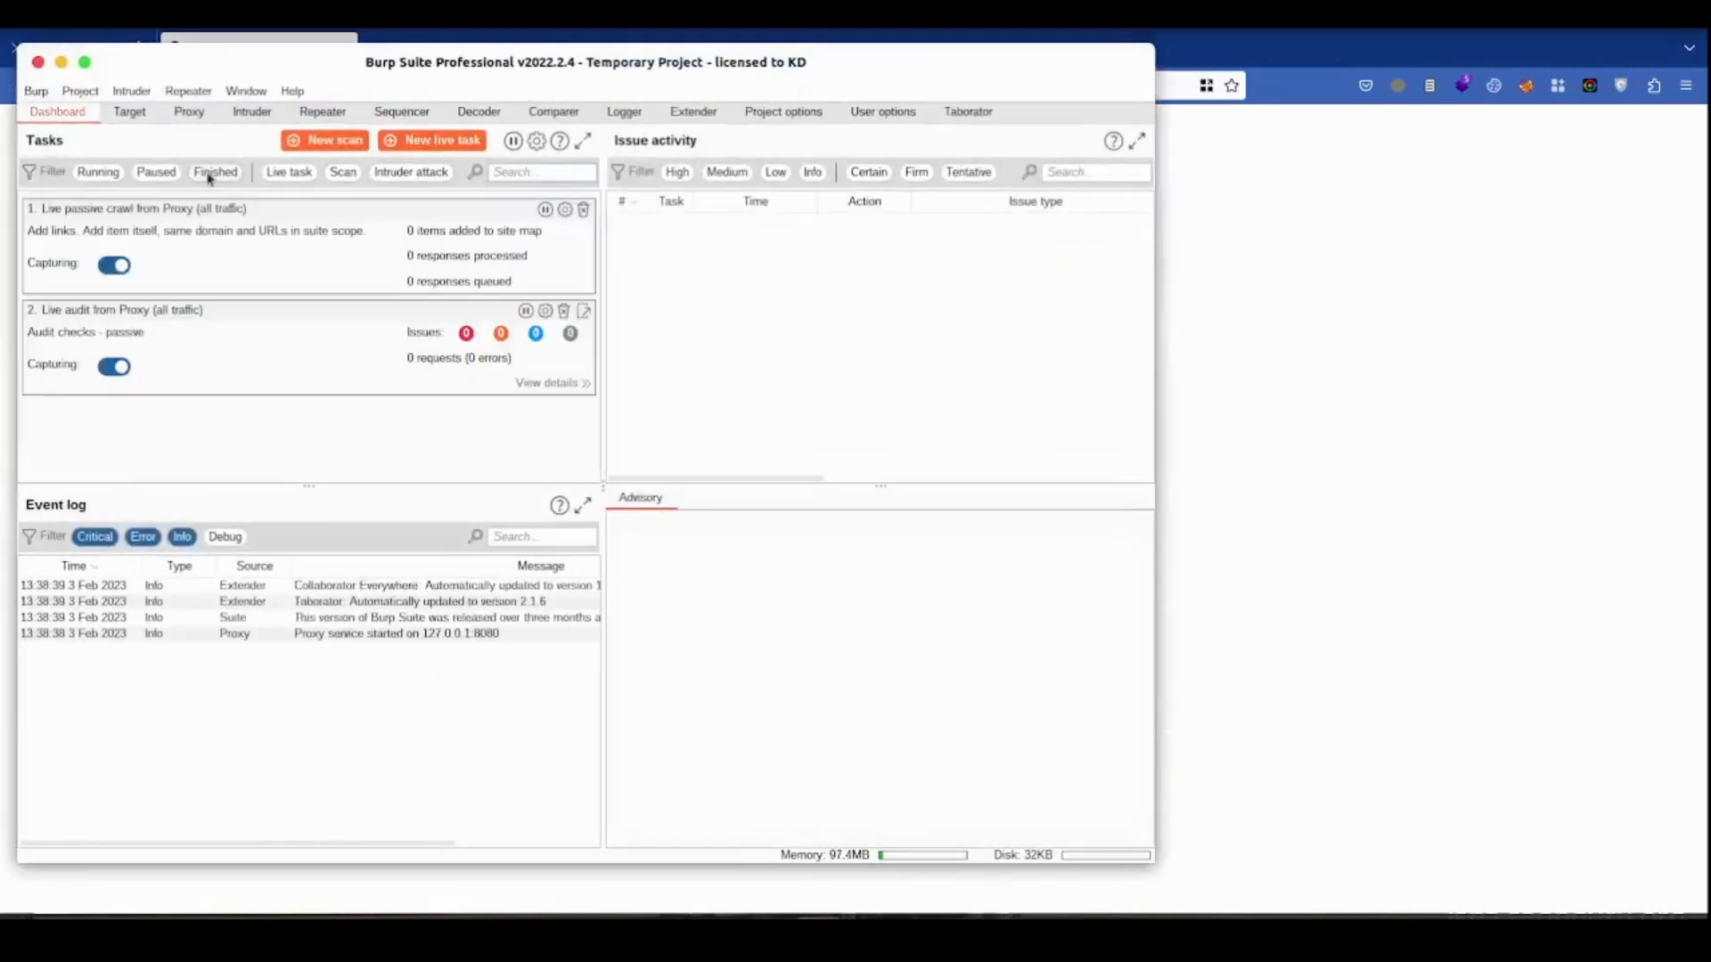
{"action": "left_click", "coordinate": [189, 112]}
{"action": "left_click", "coordinate": [1701, 259]}
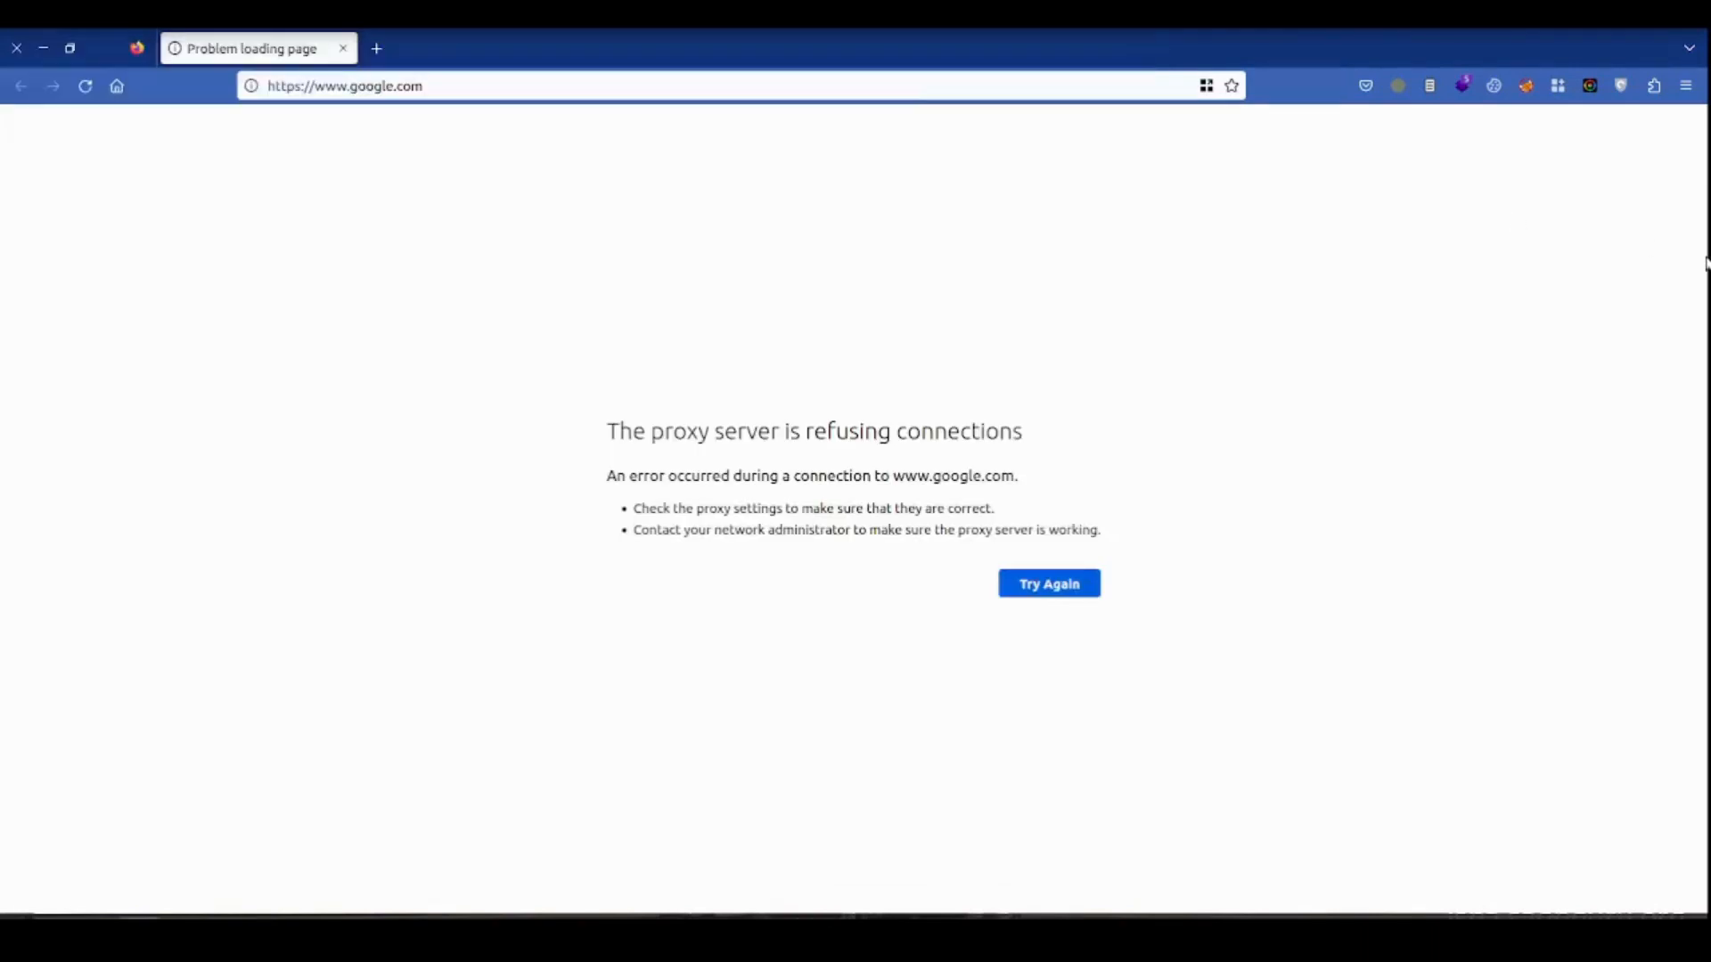
{"action": "left_click", "coordinate": [927, 77]}
{"action": "key", "text": "Return"}
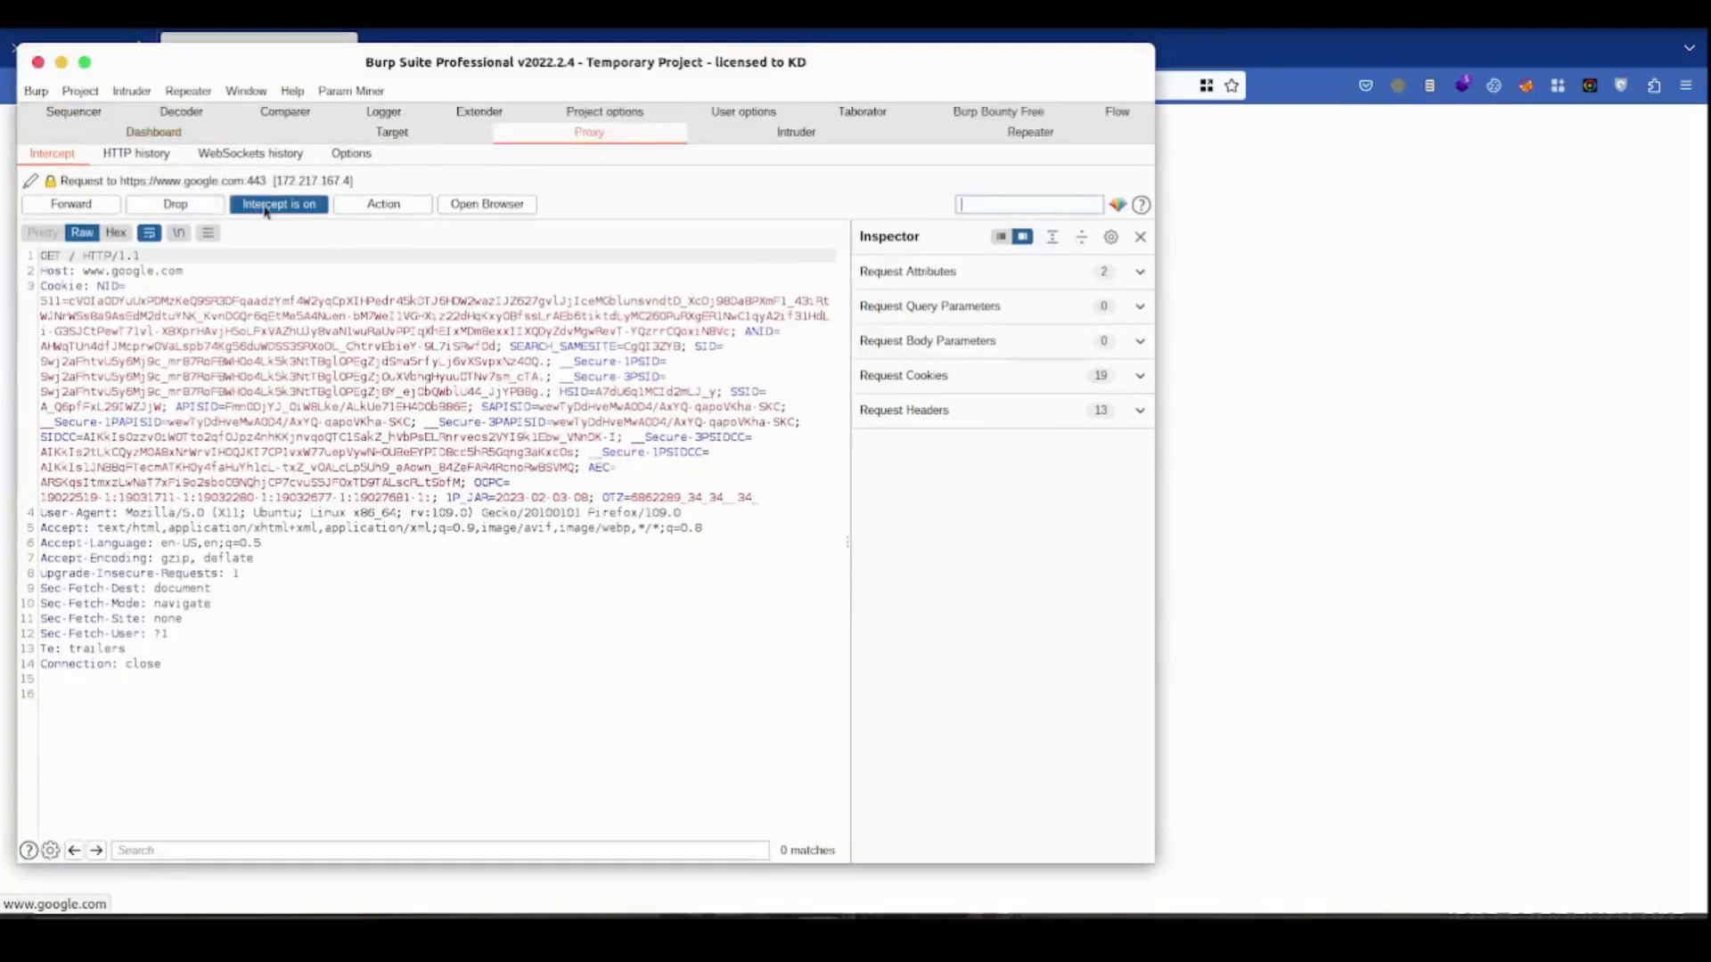
{"action": "left_click", "coordinate": [89, 208]}
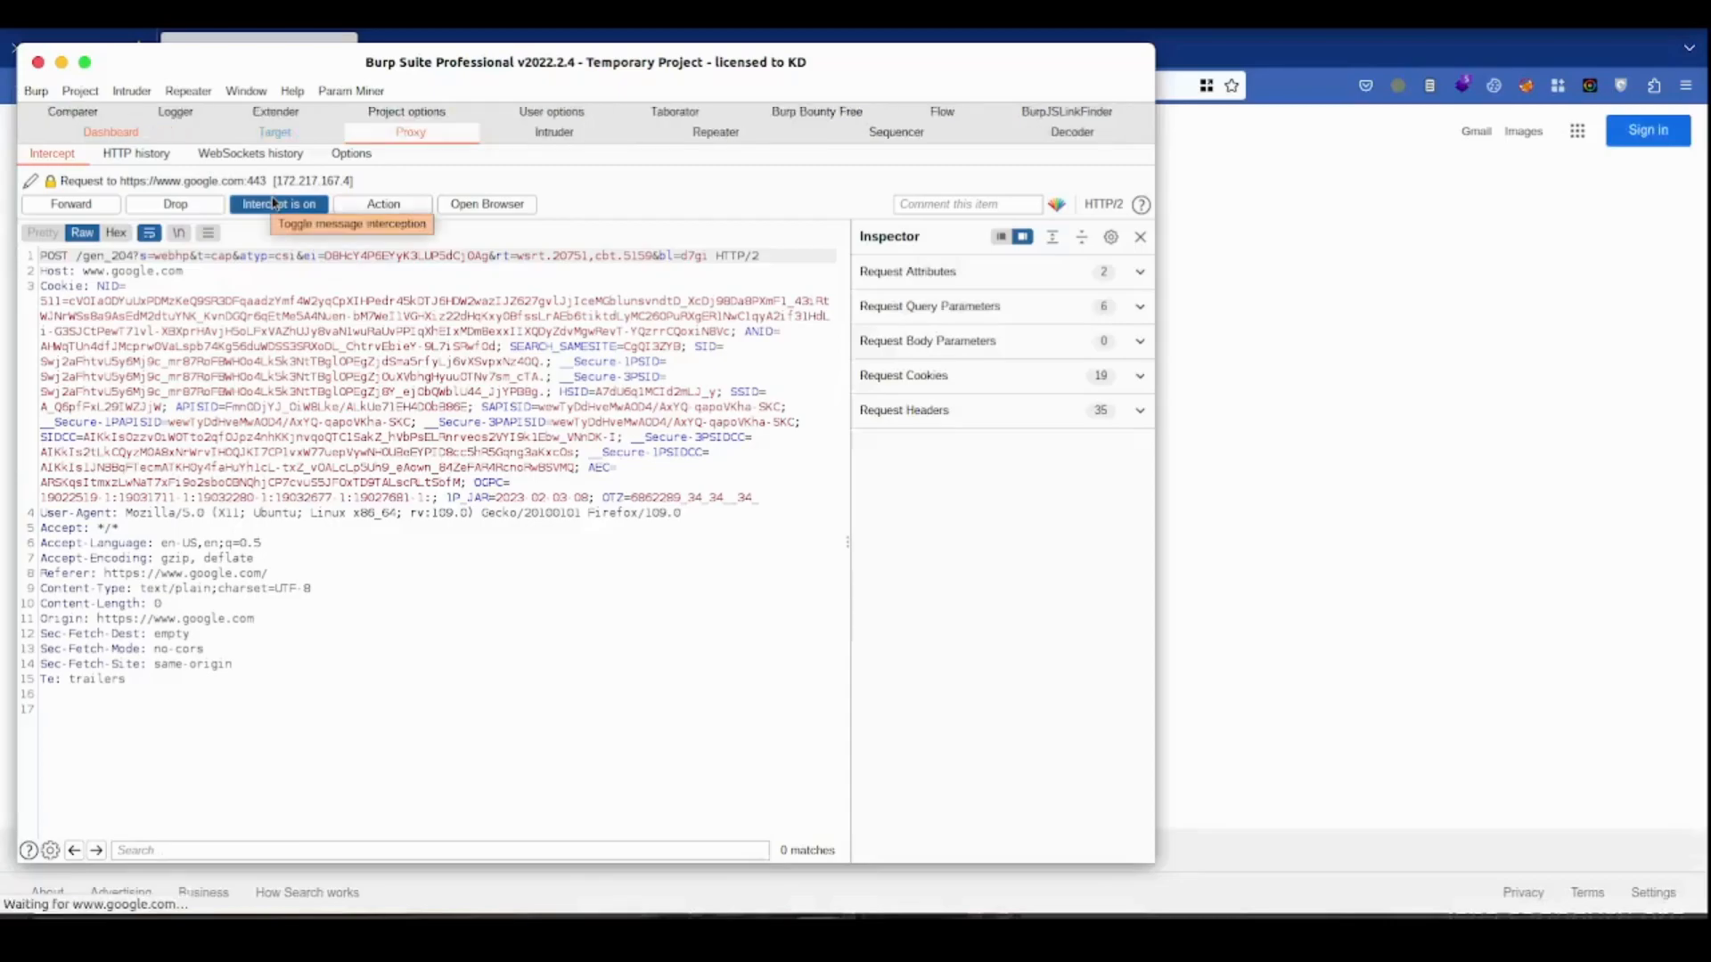
Step: Turn off request interception in Burp's Proxy and switch back to the Google page in Firefox
{"action": "left_click", "coordinate": [273, 203]}
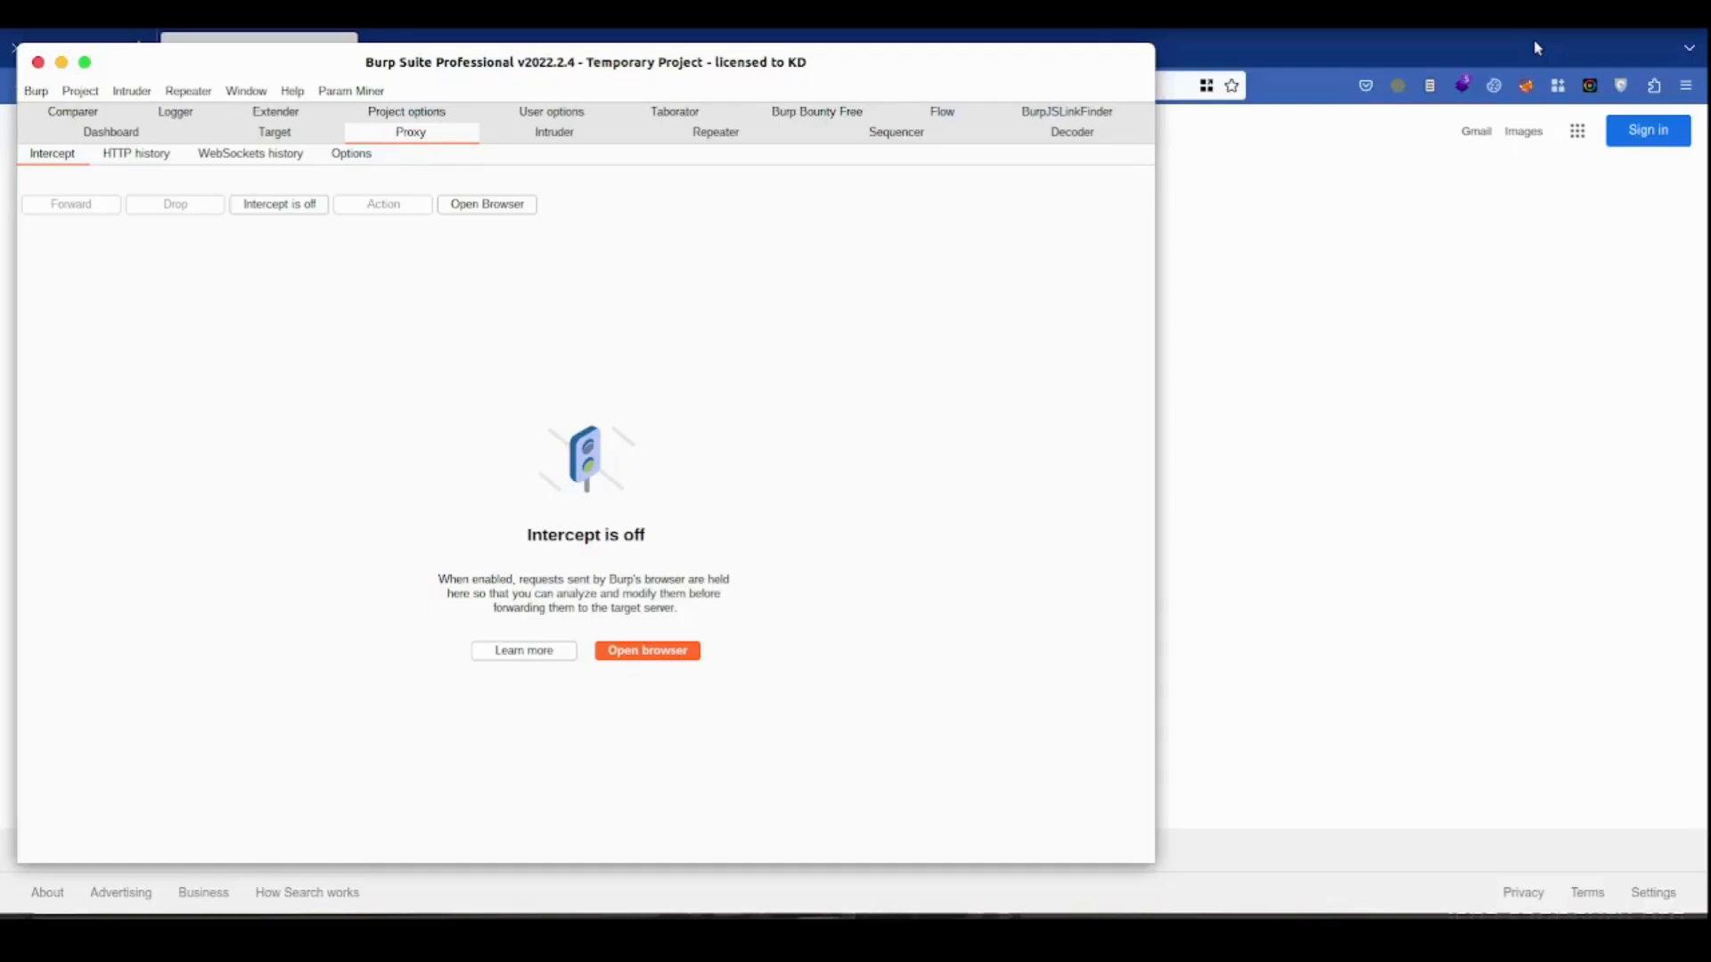
{"action": "left_click", "coordinate": [1535, 286]}
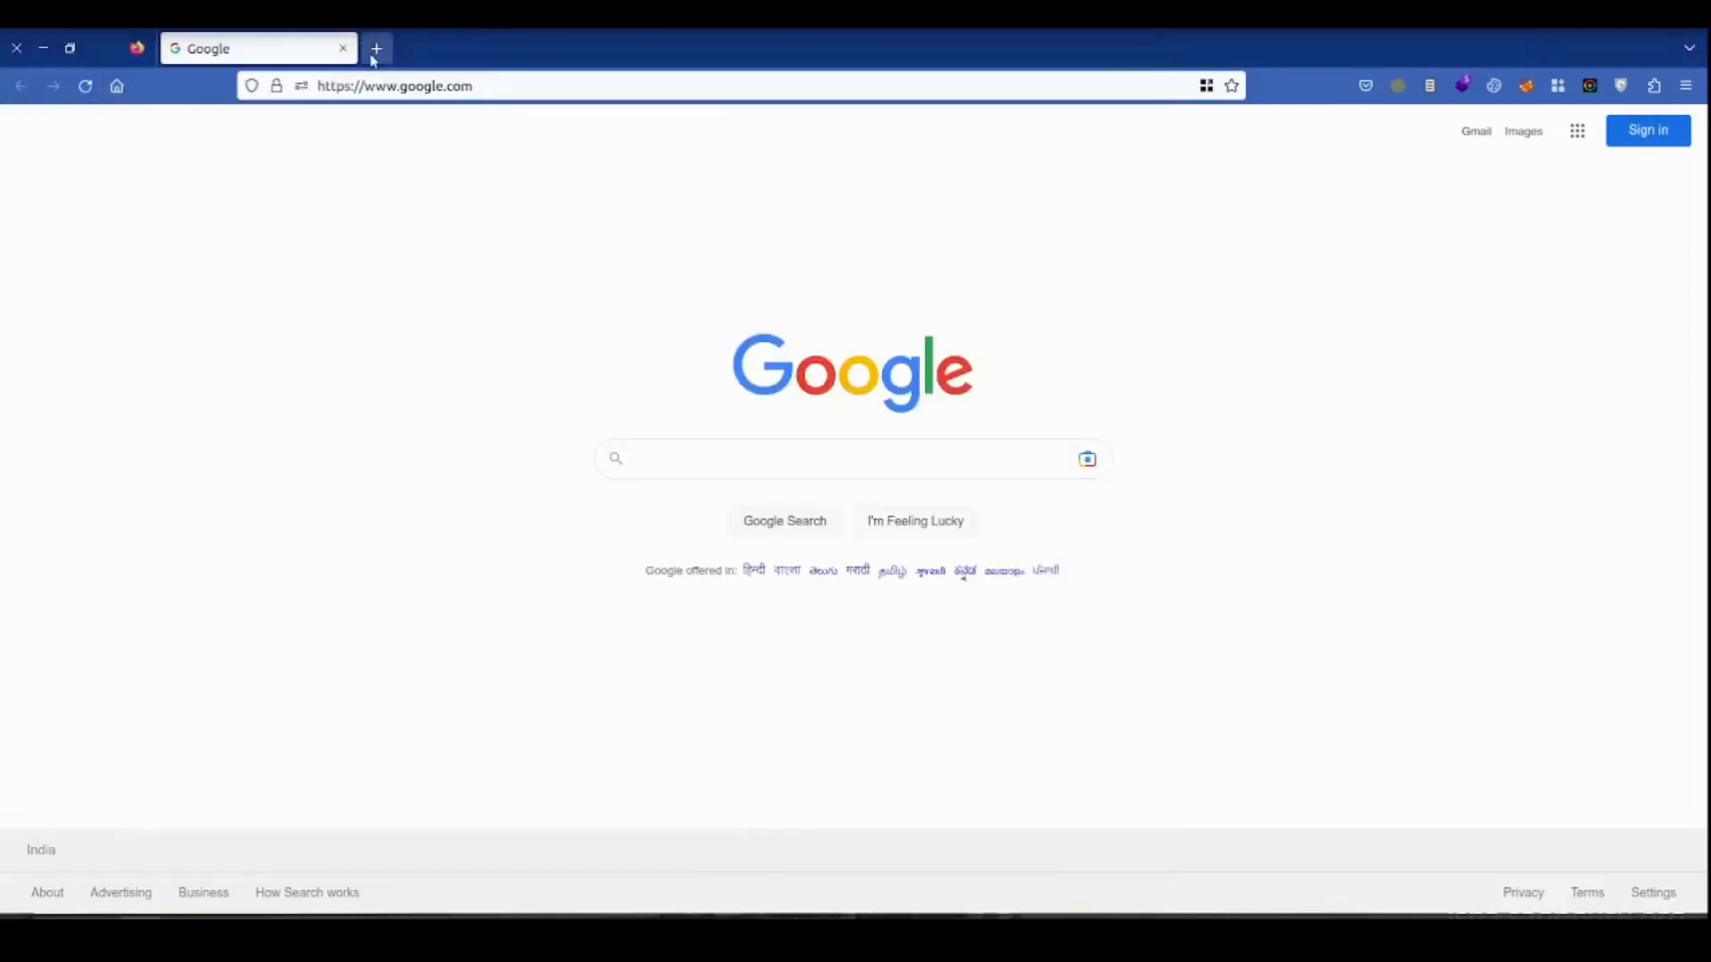
Step: Find Firefox's network settings by searching for "netw", set the connection to No proxy, and save the change
{"action": "left_click", "coordinate": [1677, 83]}
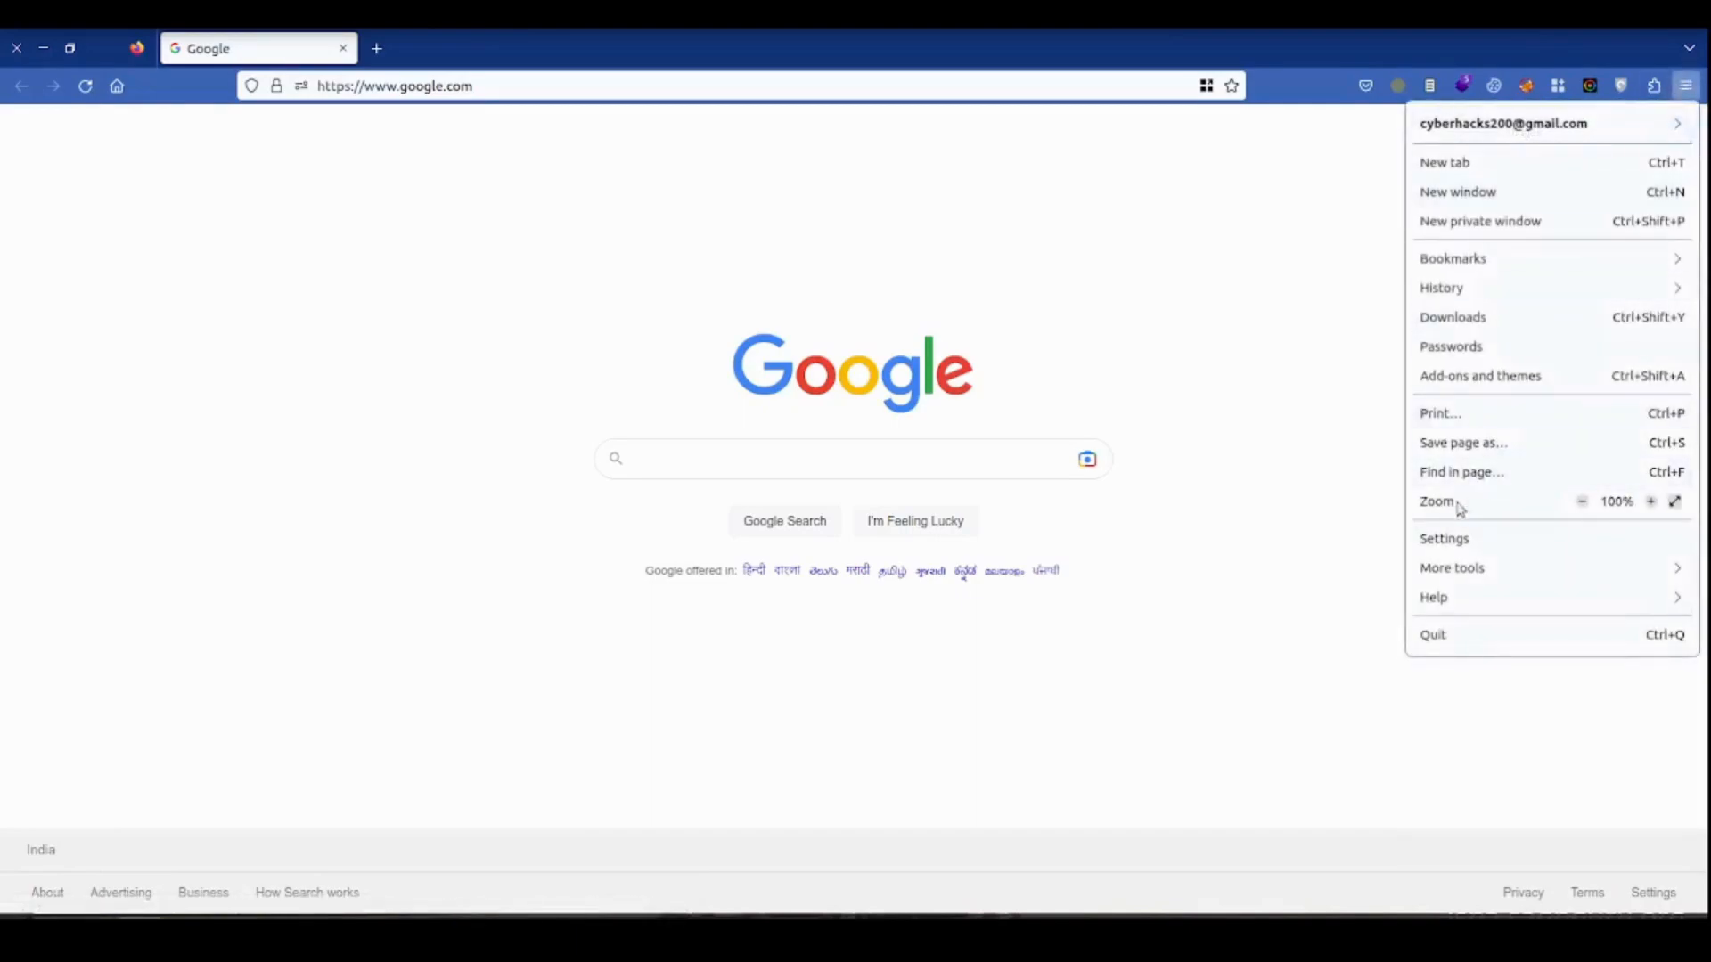
{"action": "left_click", "coordinate": [1443, 547]}
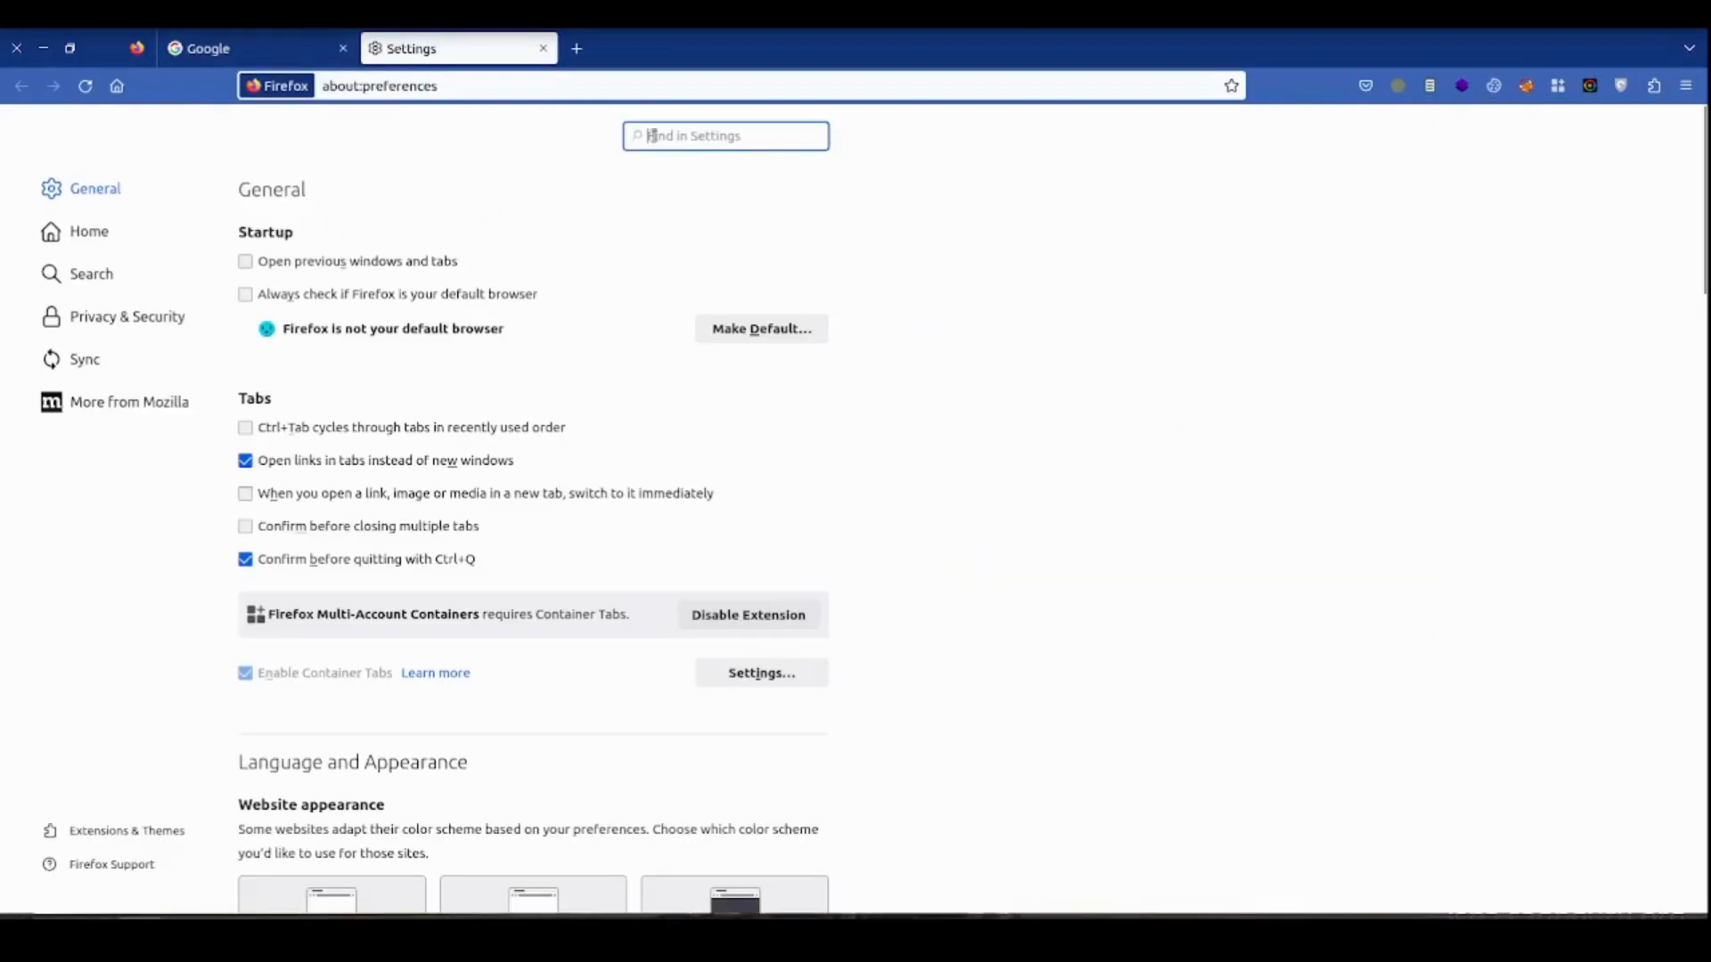
{"action": "type", "text": "netw"}
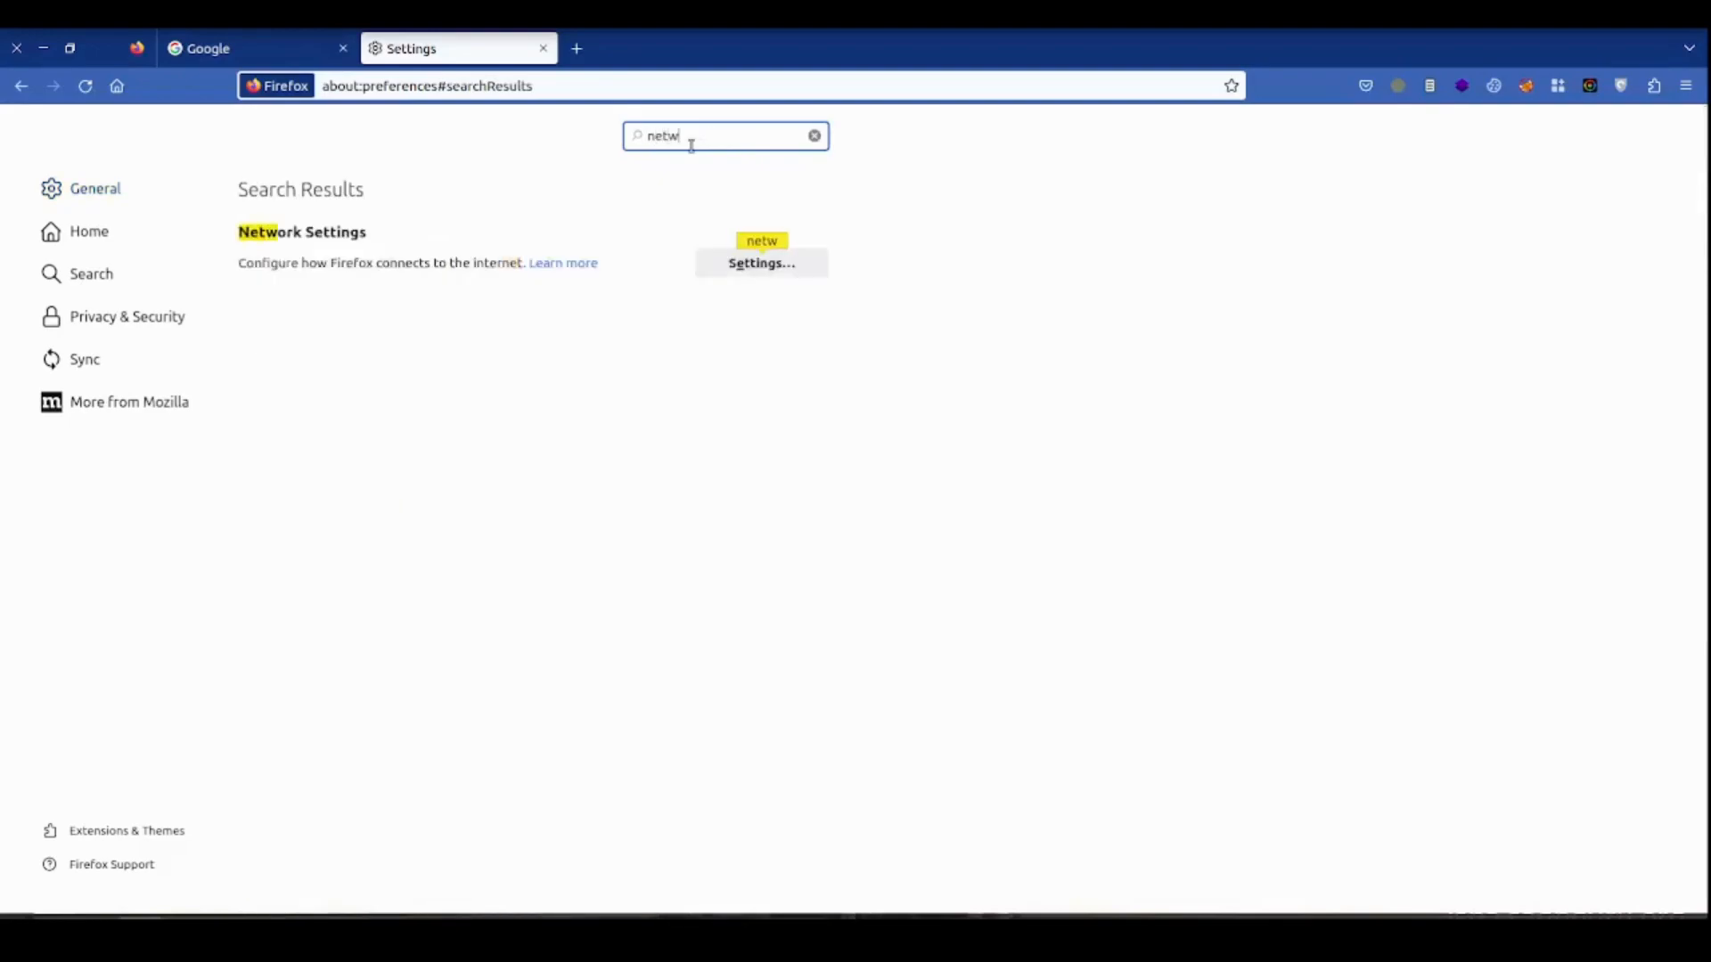
{"action": "left_click", "coordinate": [772, 266]}
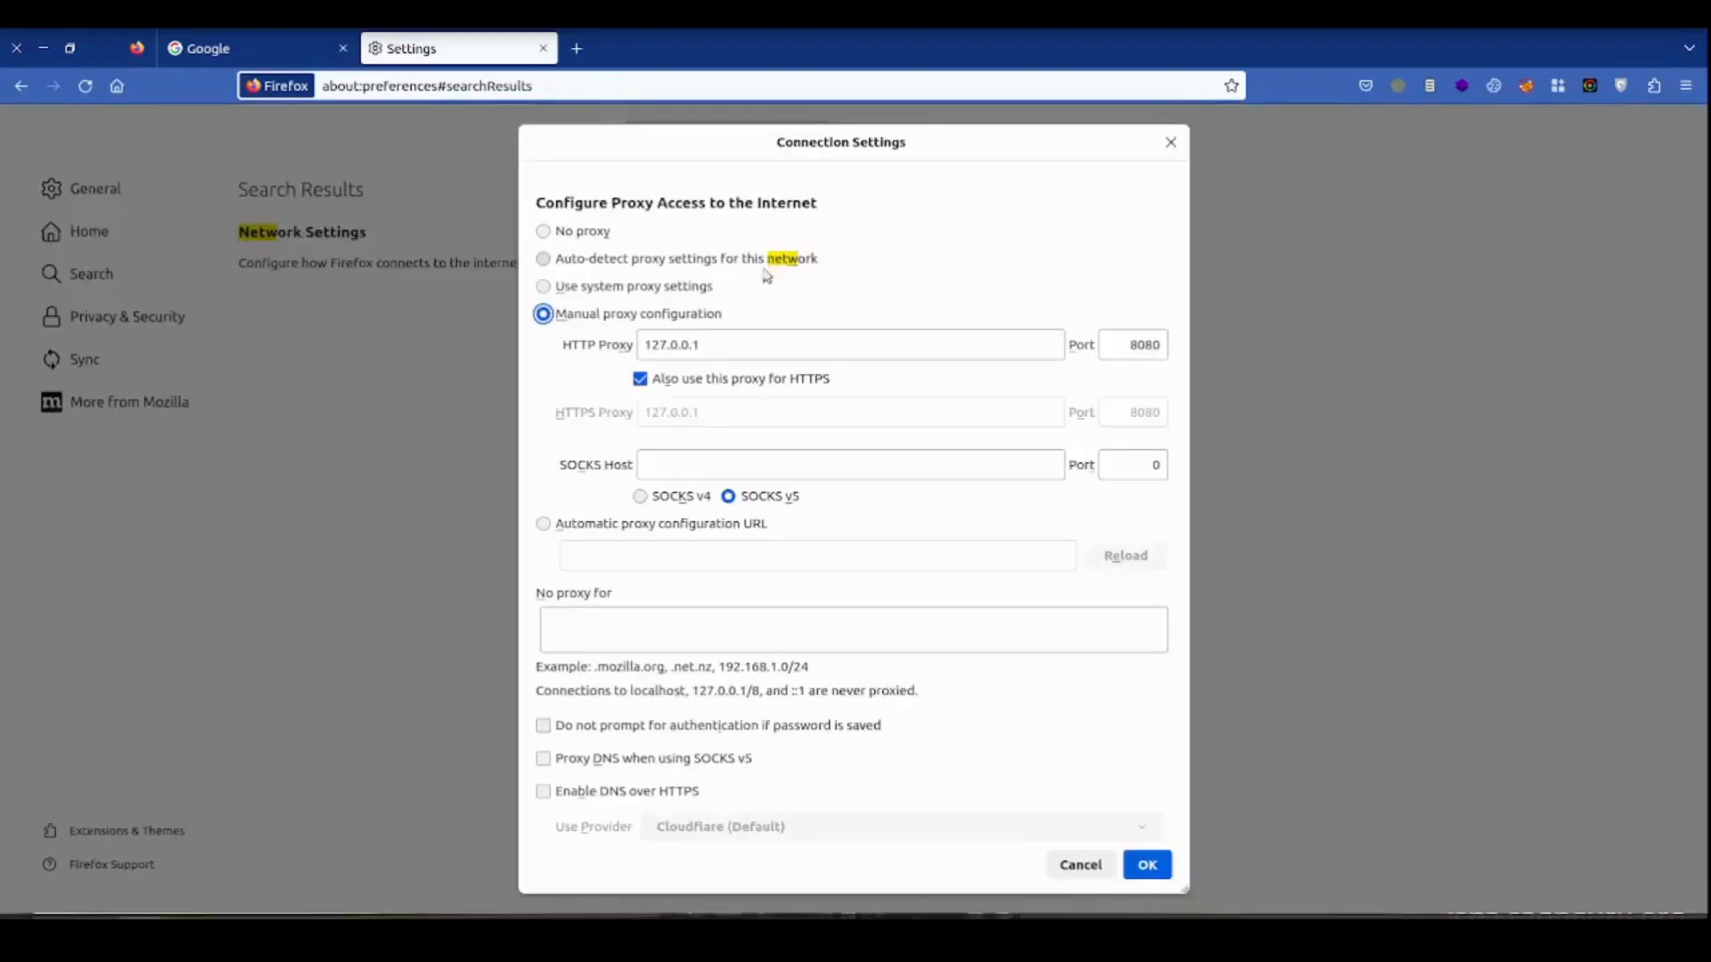
{"action": "left_click", "coordinate": [543, 231]}
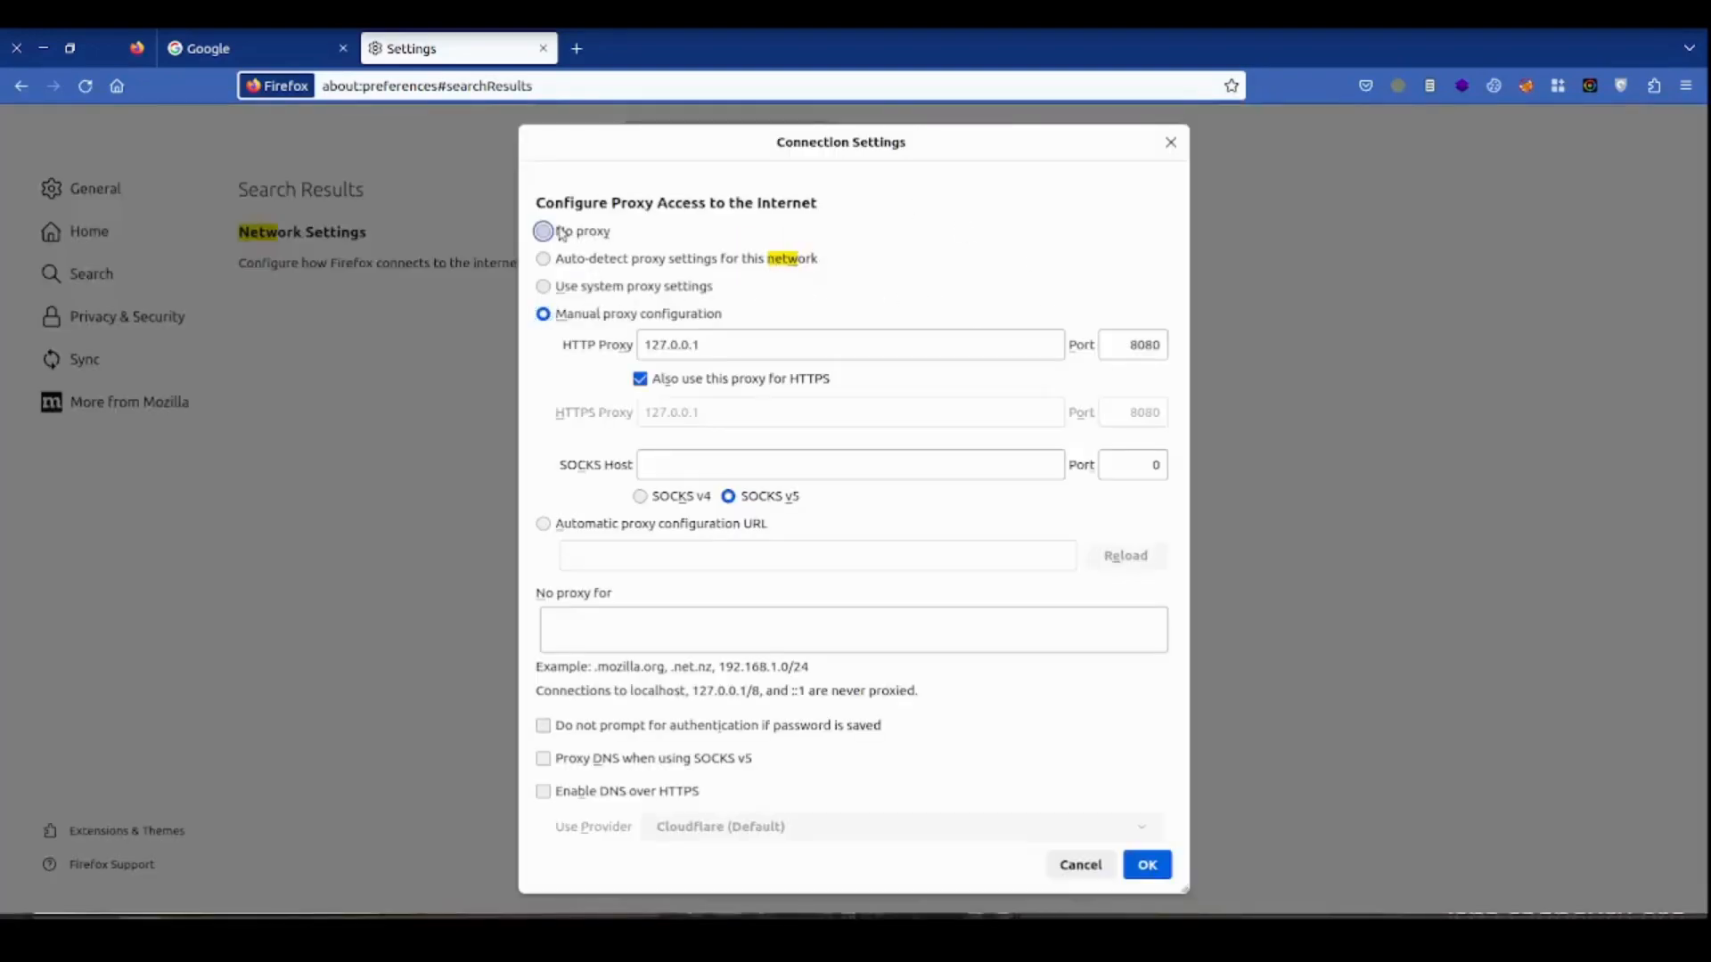
{"action": "left_click", "coordinate": [1146, 863]}
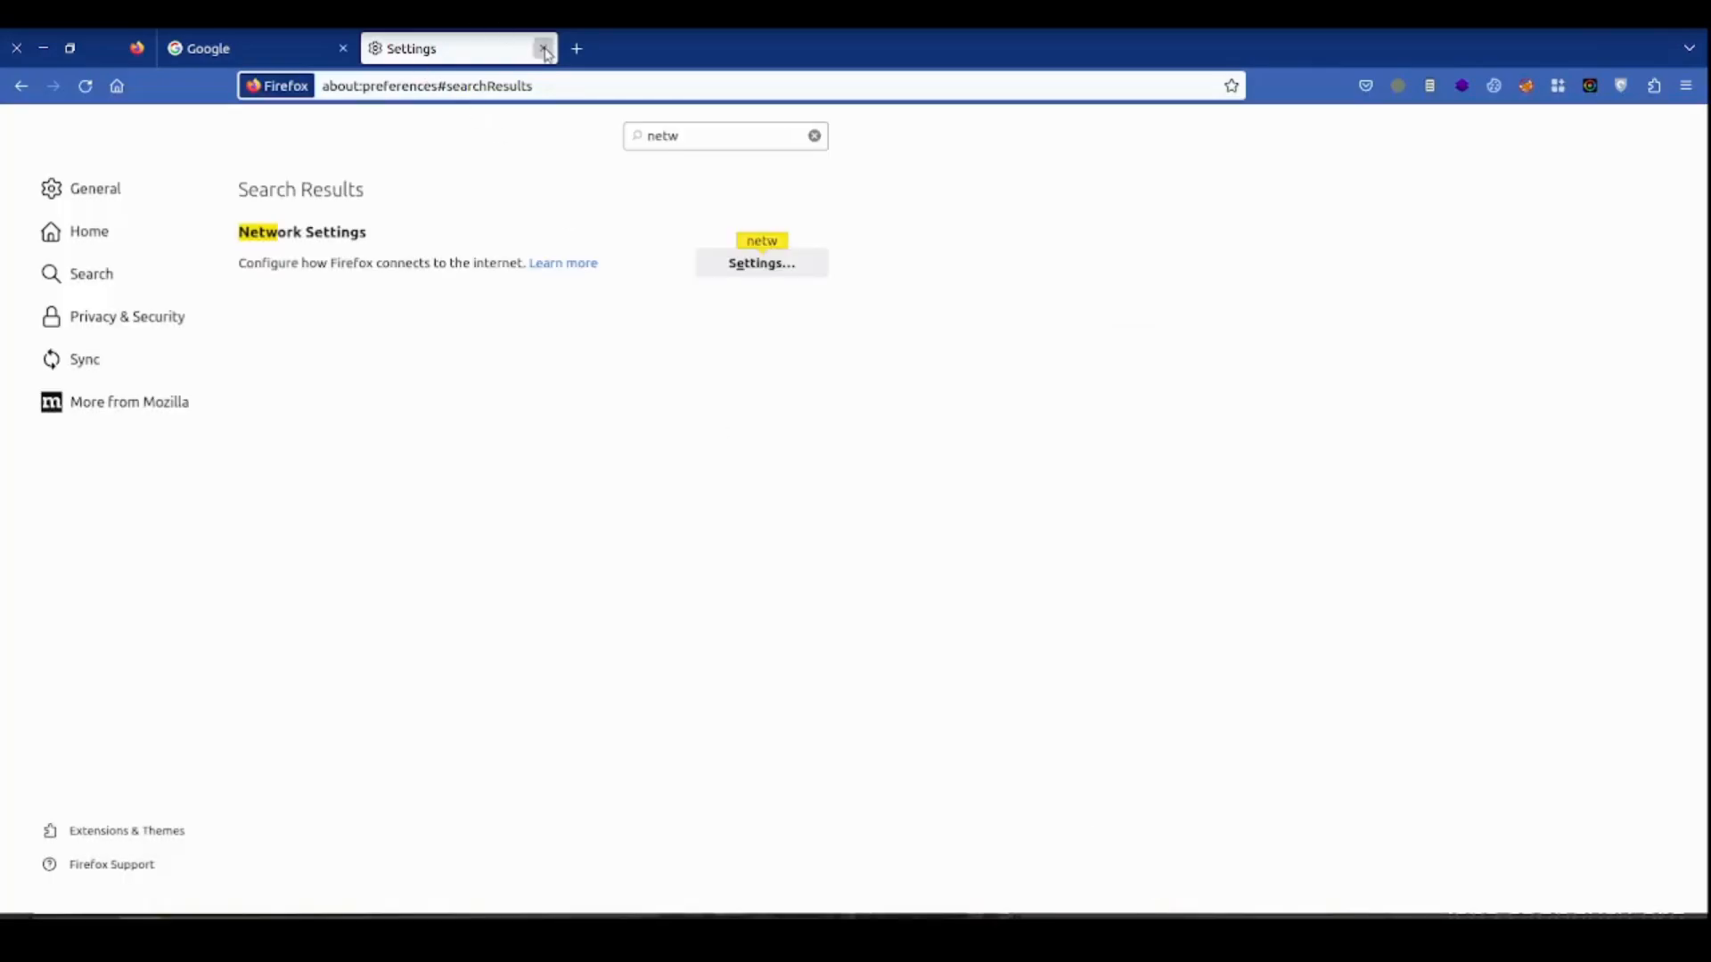
{"action": "left_click", "coordinate": [544, 49]}
{"action": "left_click", "coordinate": [538, 80]}
{"action": "key", "text": "Return"}
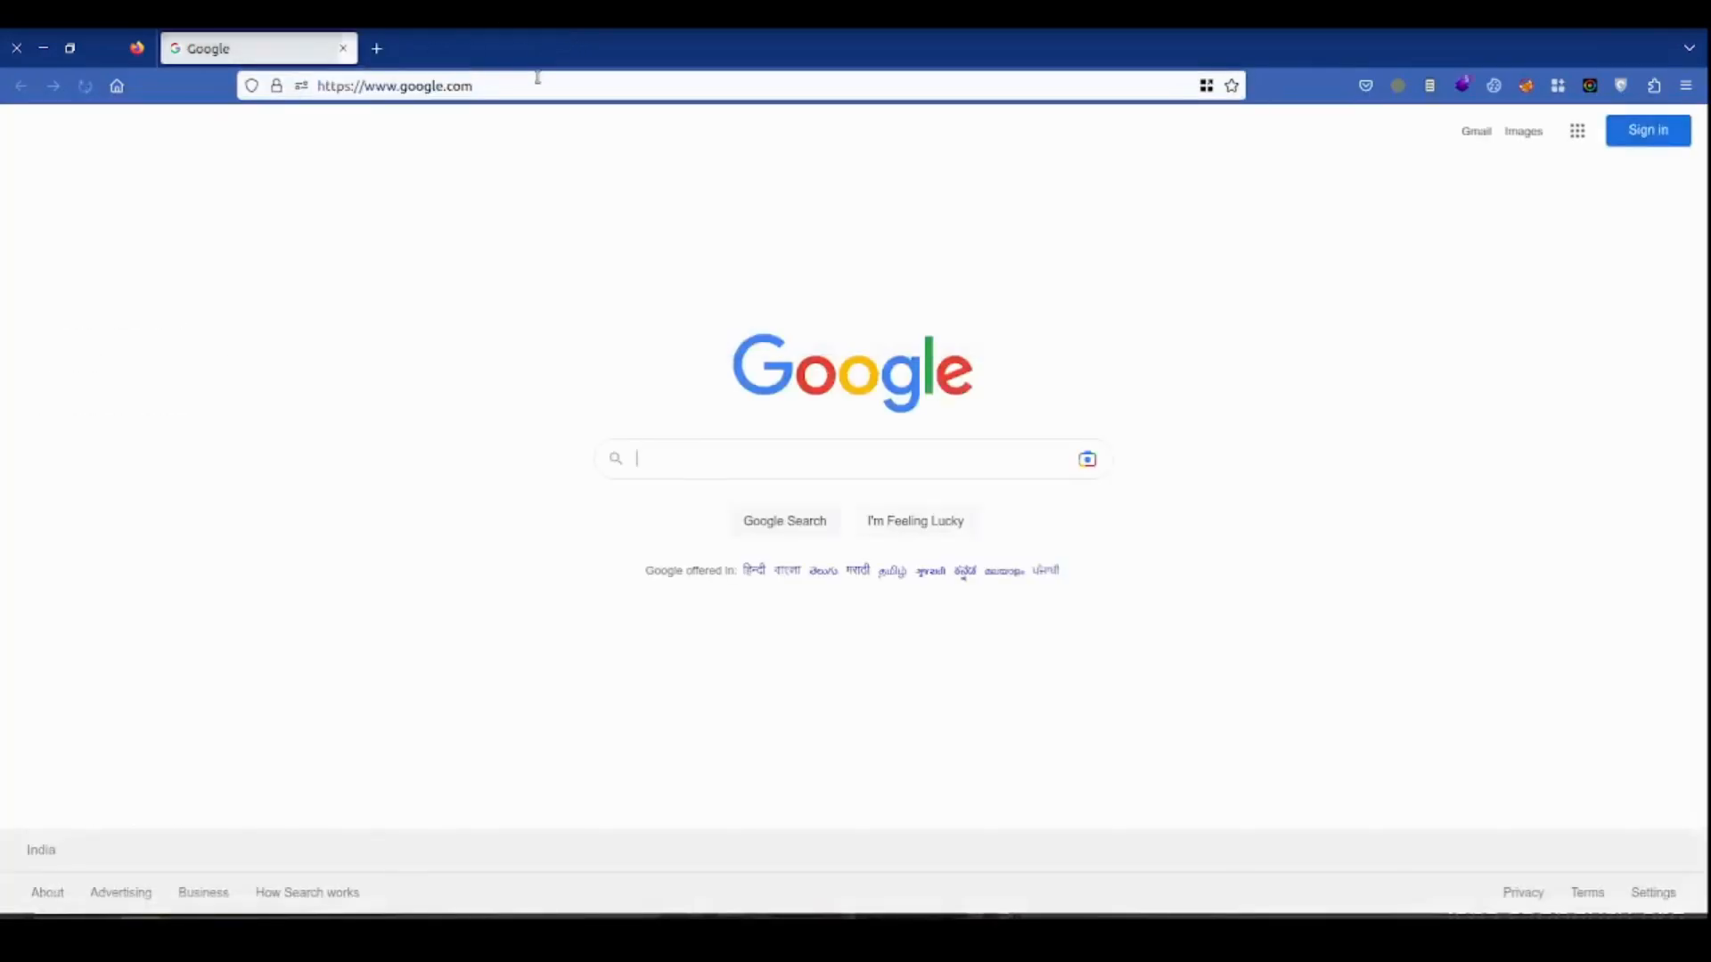